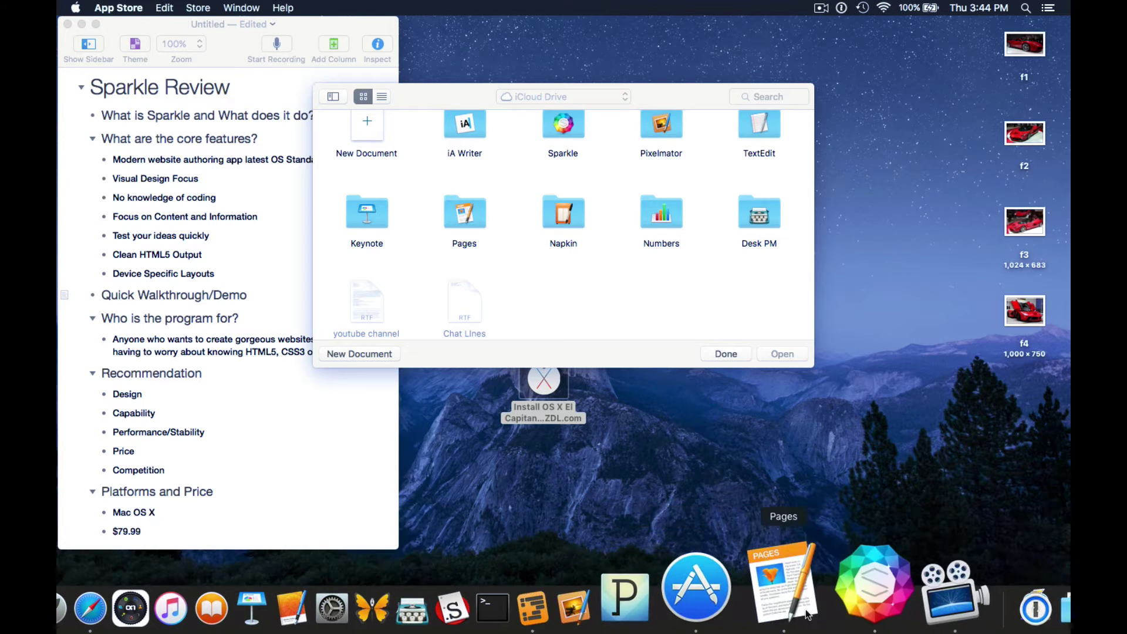
Step: Switch to Safari and look through the Sparkle home page, from the sample sites down to the user testimonials
{"action": "left_click", "coordinate": [191, 590]}
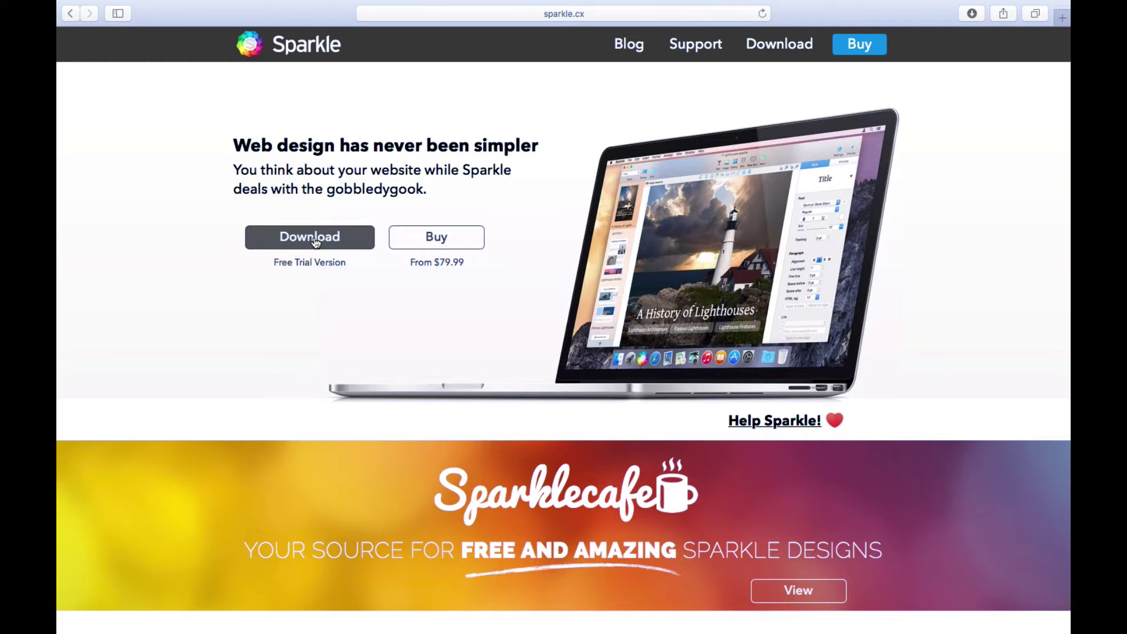
{"action": "scroll", "coordinate": [314, 242], "scroll_direction": "down", "scroll_amount": 10}
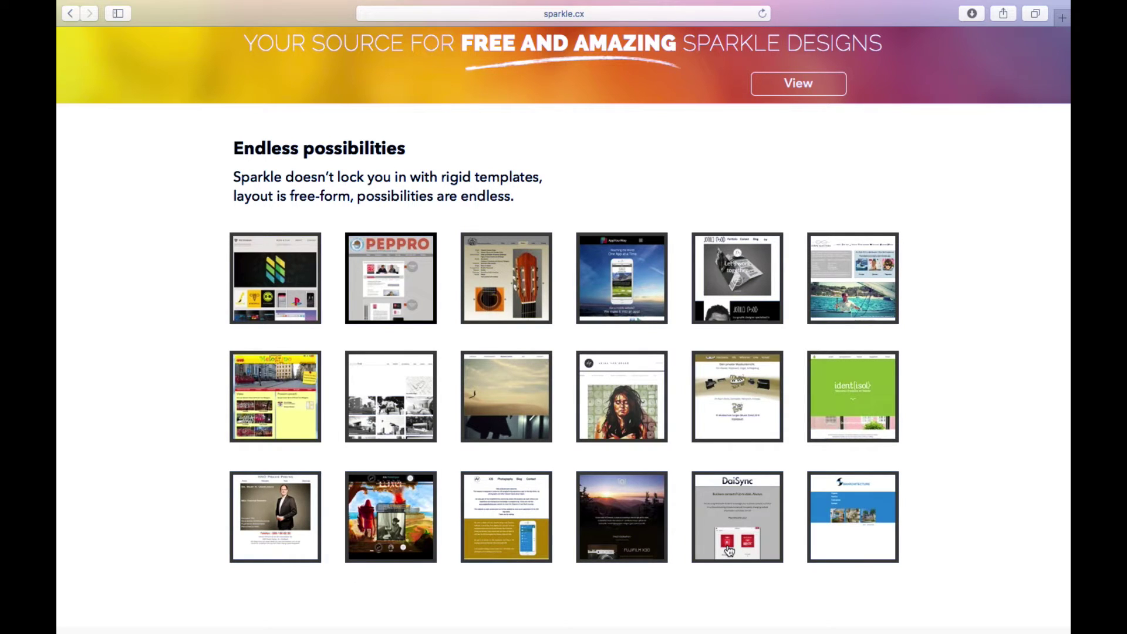
{"action": "scroll", "coordinate": [593, 528], "scroll_direction": "down", "scroll_amount": 3}
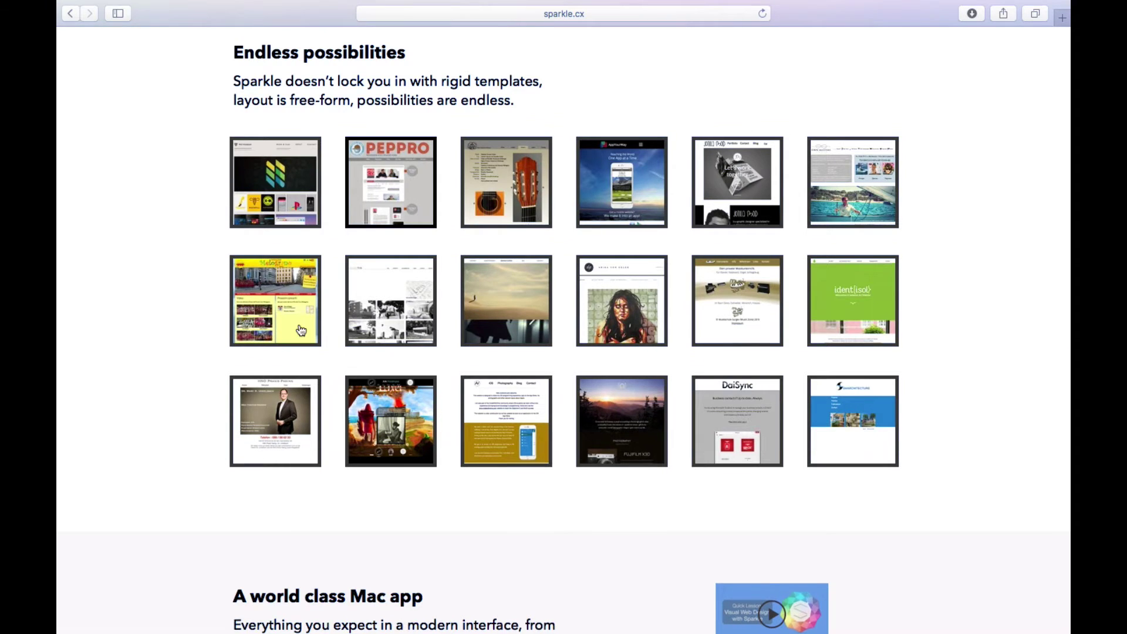
{"action": "scroll", "coordinate": [301, 330], "scroll_direction": "down", "scroll_amount": 10}
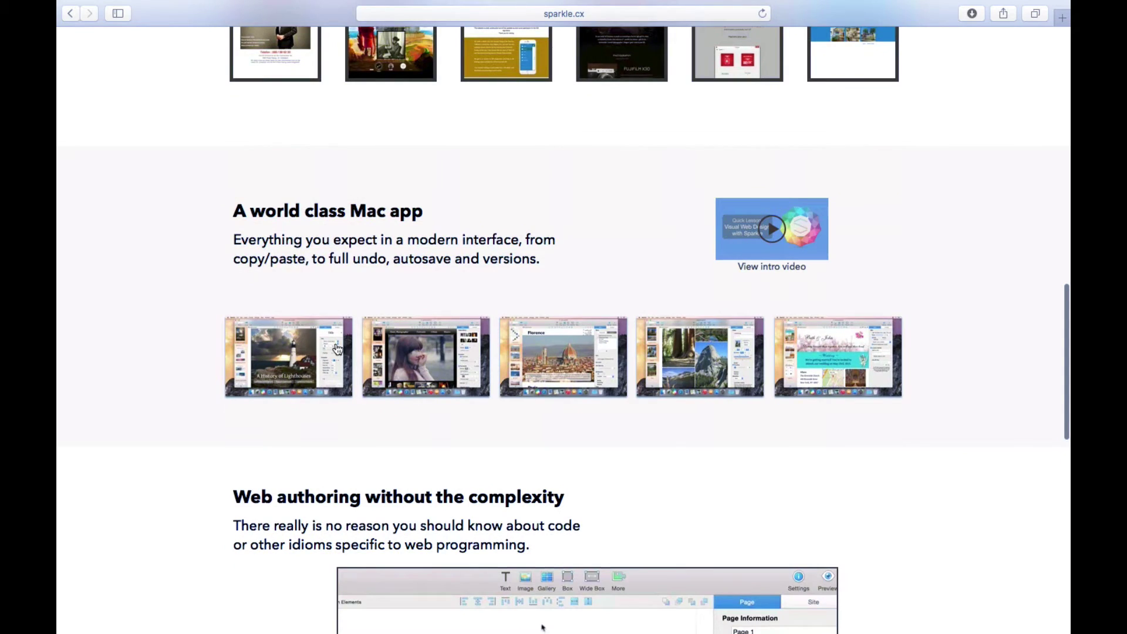
{"action": "scroll", "coordinate": [334, 350], "scroll_direction": "down", "scroll_amount": 15}
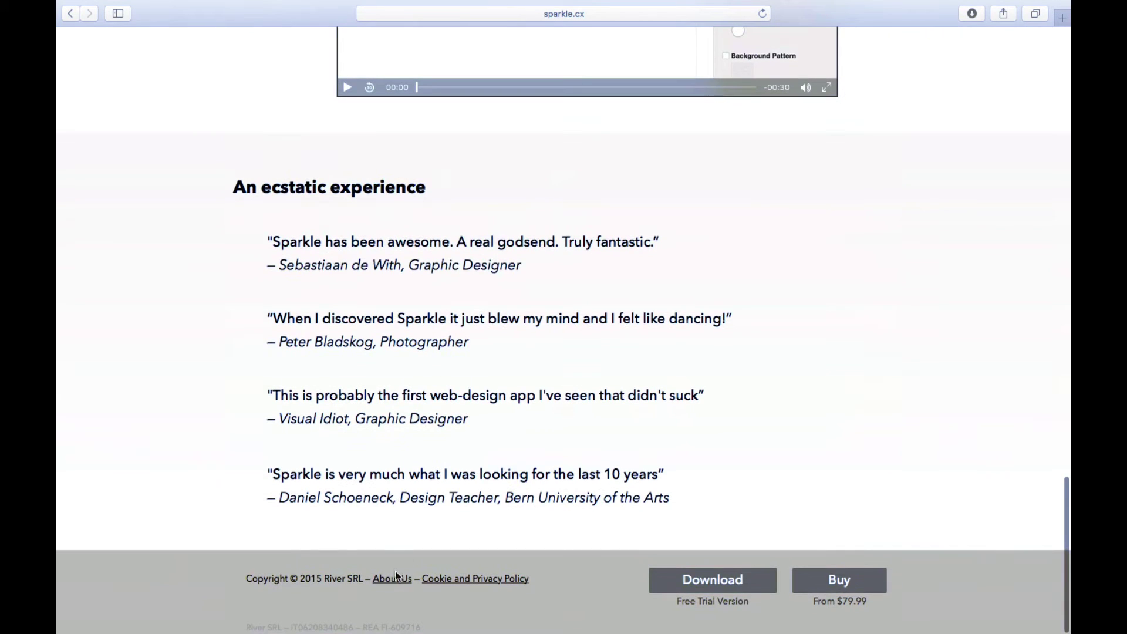
{"action": "scroll", "coordinate": [414, 478], "scroll_direction": "up", "scroll_amount": 20}
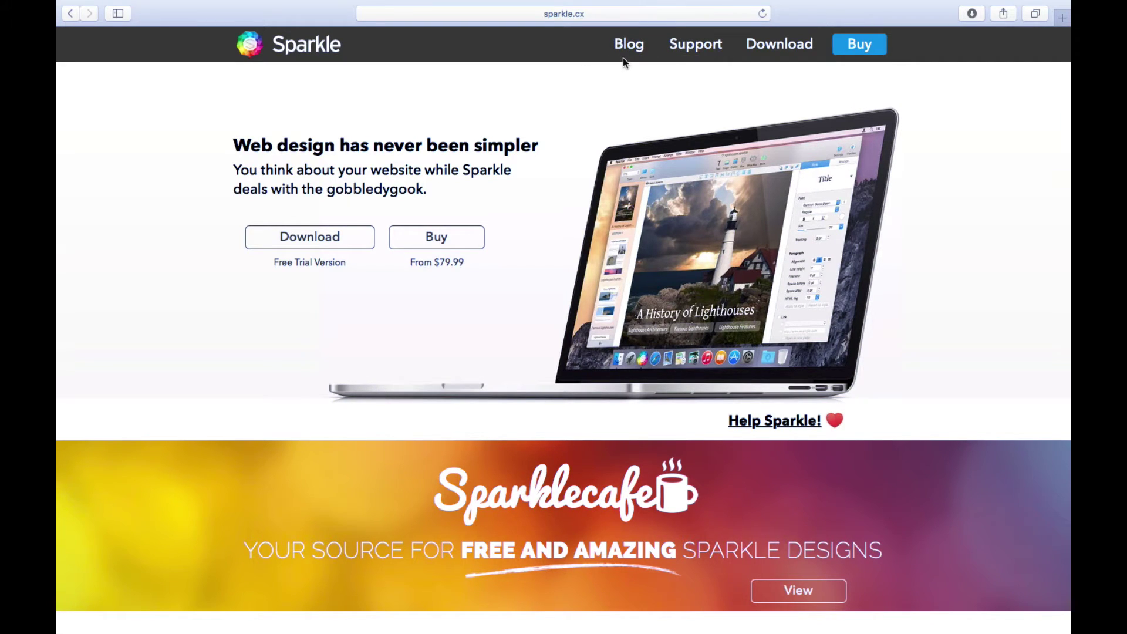
Step: Switch to the App Store and read the description and feature list on the Sparkle, Visual Web Design page
{"action": "key", "text": "ctrl+Left"}
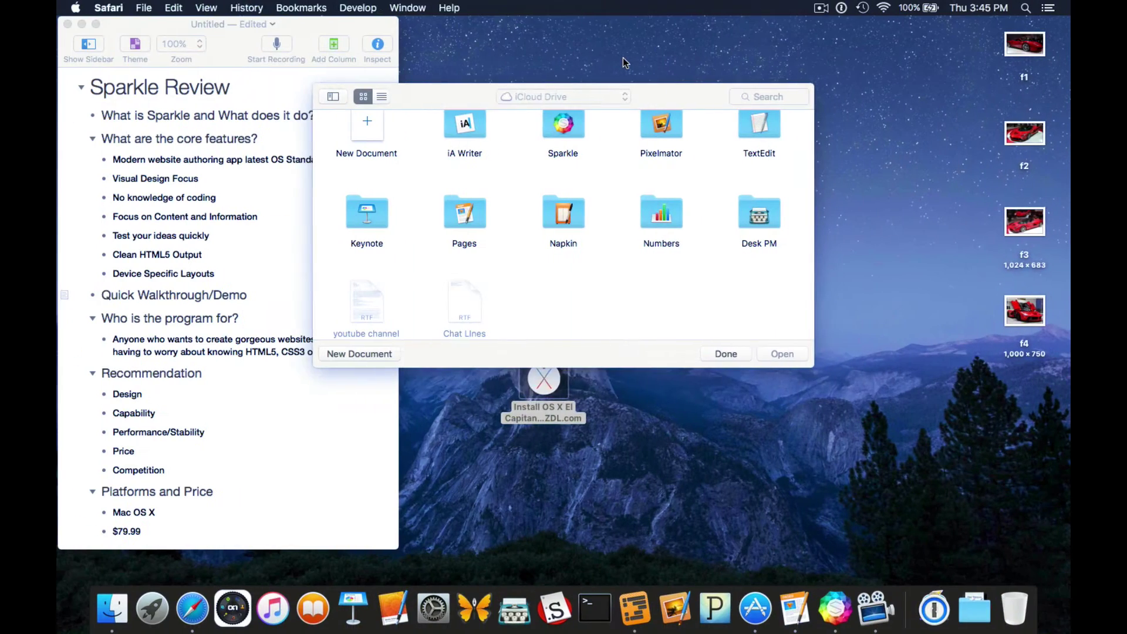
{"action": "left_click", "coordinate": [754, 608]}
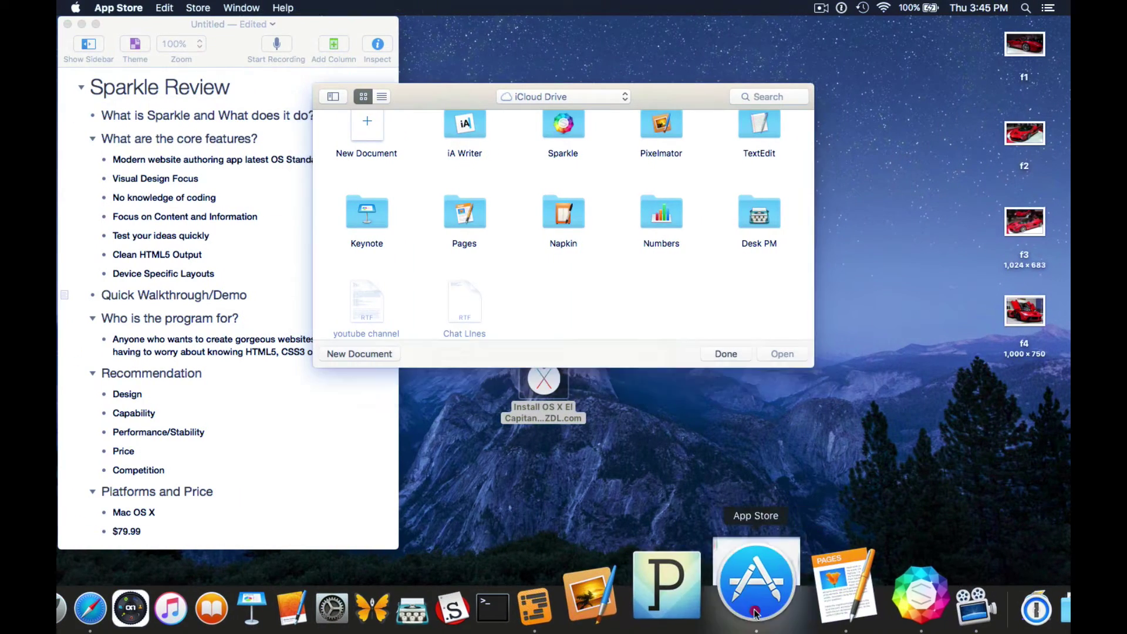
{"action": "scroll", "coordinate": [301, 311], "scroll_direction": "up", "scroll_amount": 10}
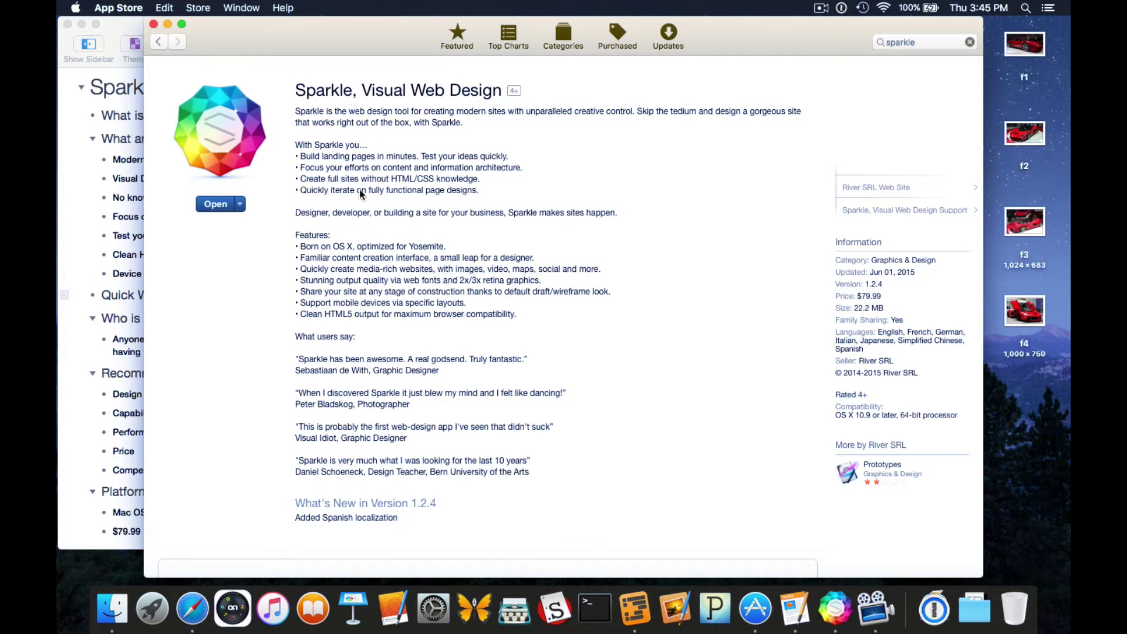
{"action": "scroll", "coordinate": [359, 189], "scroll_direction": "down", "scroll_amount": 2}
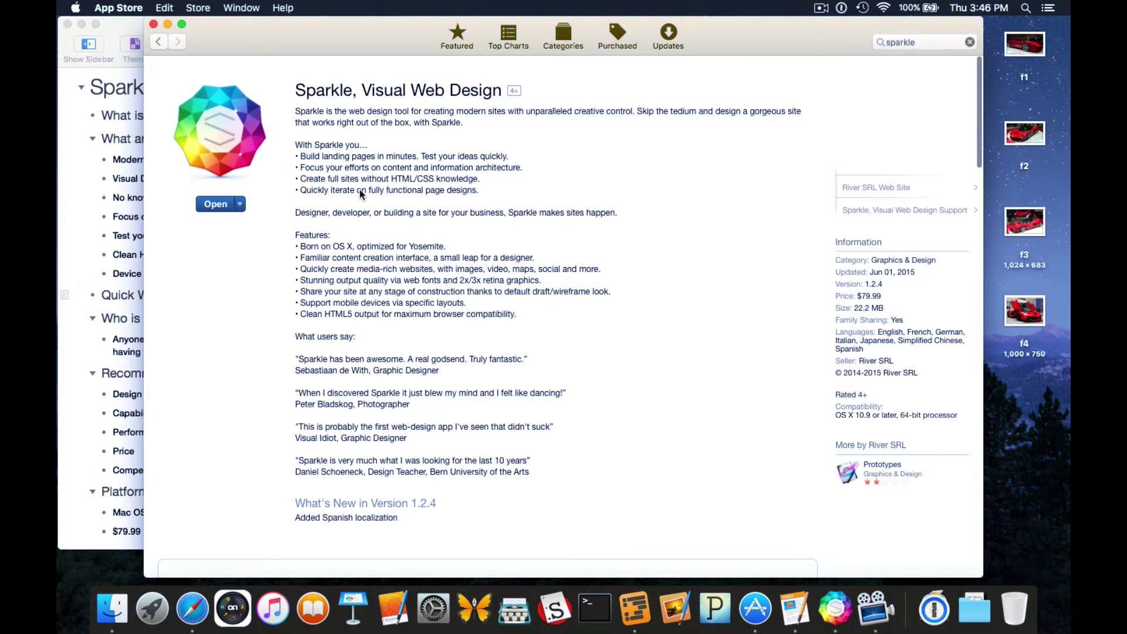
{"action": "scroll", "coordinate": [360, 194], "scroll_direction": "up", "scroll_amount": 2}
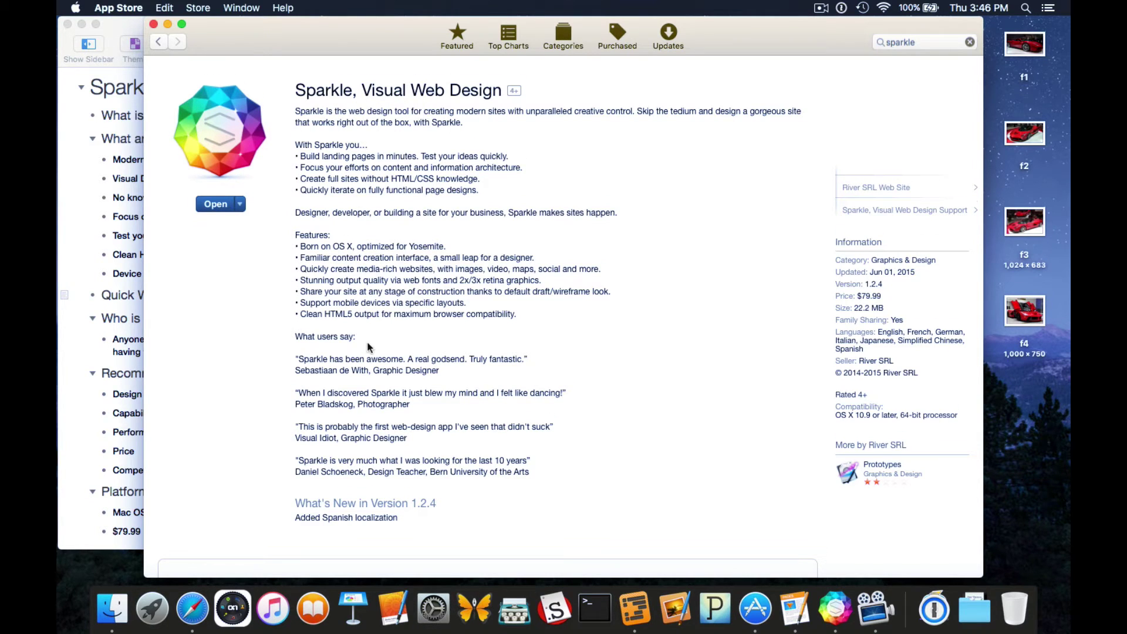
Step: View the portfolio, travel, Yosemite and wedding screenshots in the Sparkle listing's preview gallery
{"action": "scroll", "coordinate": [367, 345], "scroll_direction": "down", "scroll_amount": 10}
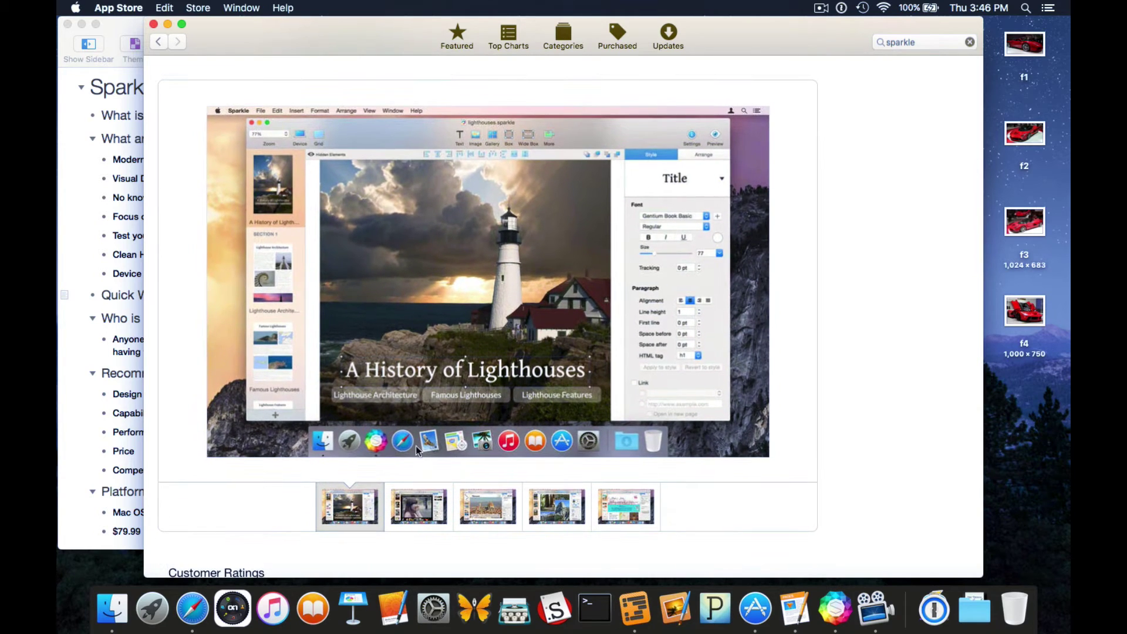
{"action": "left_click", "coordinate": [436, 515]}
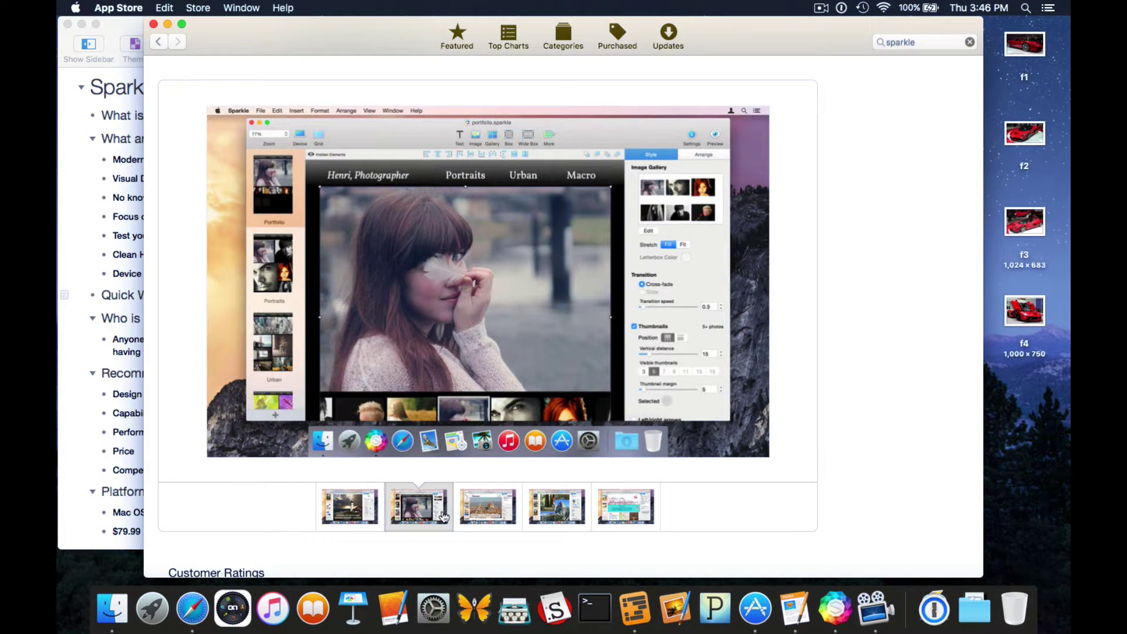
{"action": "left_click", "coordinate": [498, 511]}
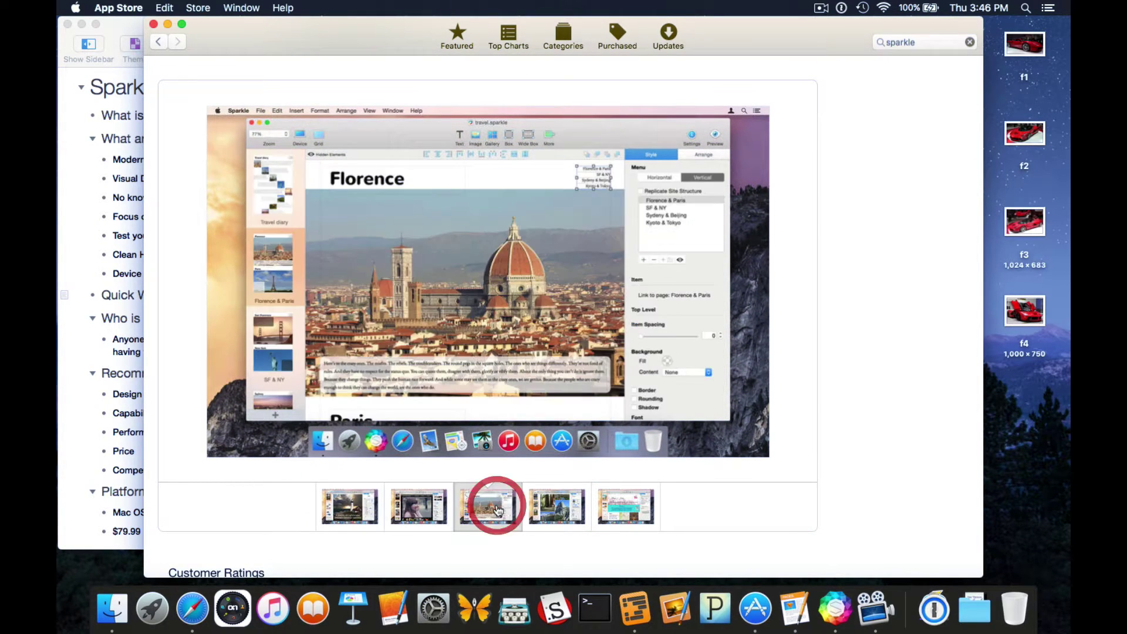
{"action": "left_click", "coordinate": [555, 501]}
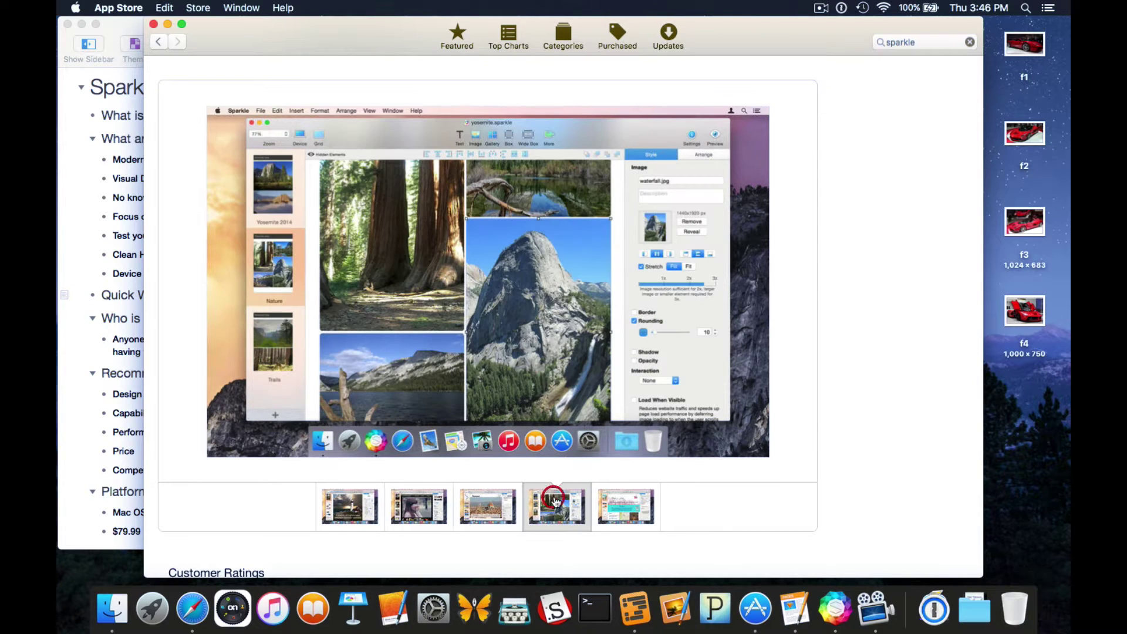
{"action": "left_click", "coordinate": [627, 511]}
Step: Examine the customer ratings for the current and all versions and read the customer reviews of Sparkle
{"action": "scroll", "coordinate": [604, 462], "scroll_direction": "down", "scroll_amount": 5}
{"action": "scroll", "coordinate": [604, 463], "scroll_direction": "down", "scroll_amount": 3}
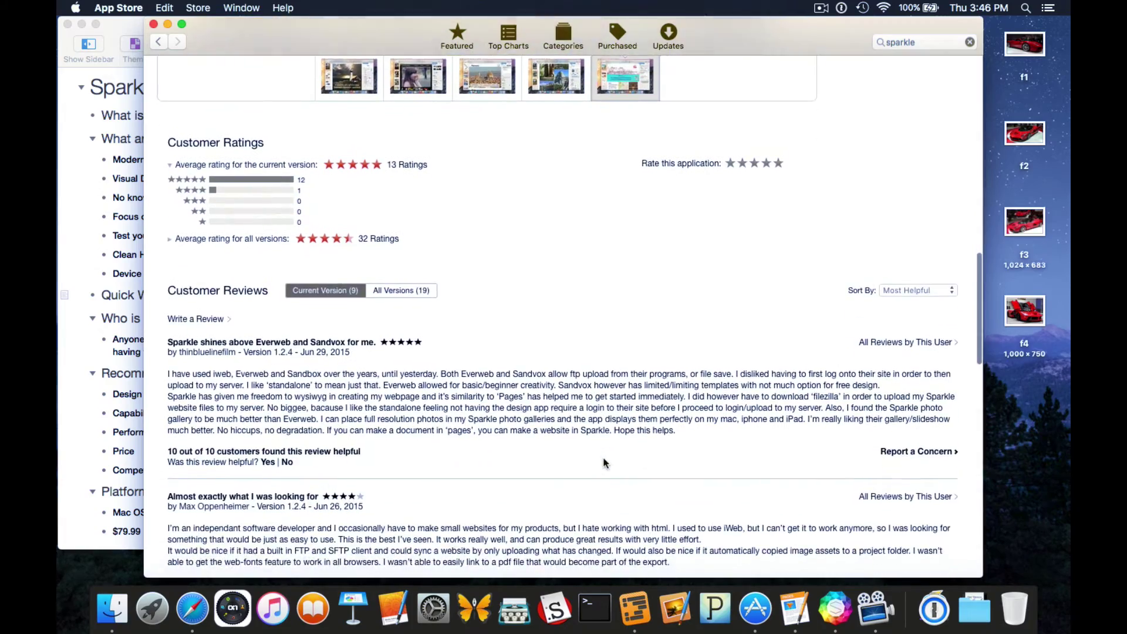
{"action": "scroll", "coordinate": [382, 376], "scroll_direction": "down", "scroll_amount": 20}
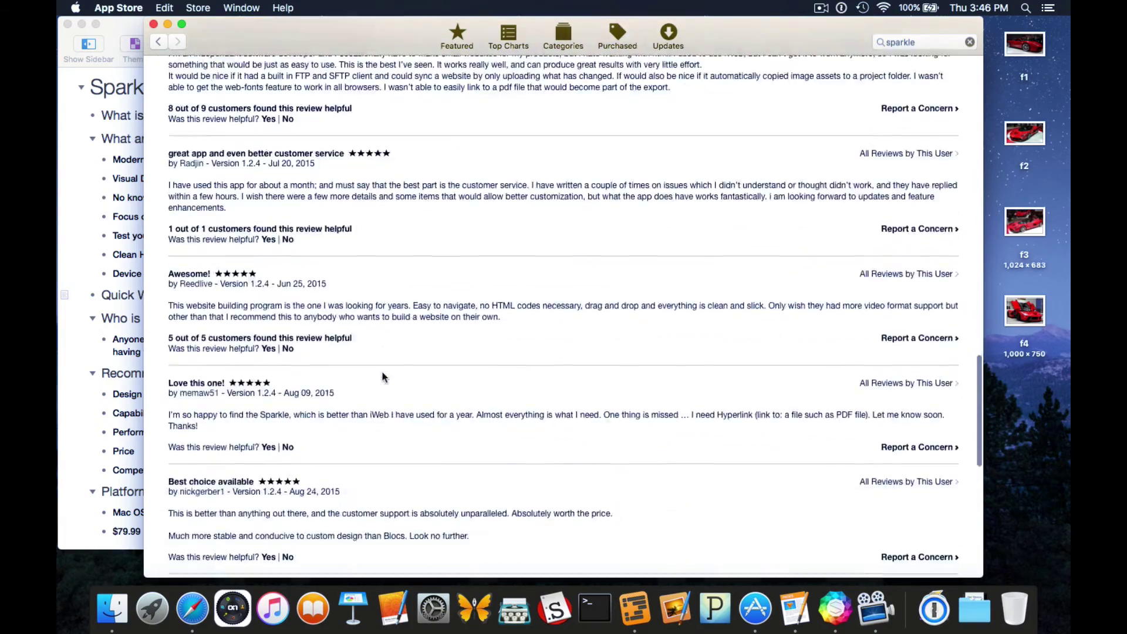
{"action": "scroll", "coordinate": [383, 377], "scroll_direction": "up", "scroll_amount": 20}
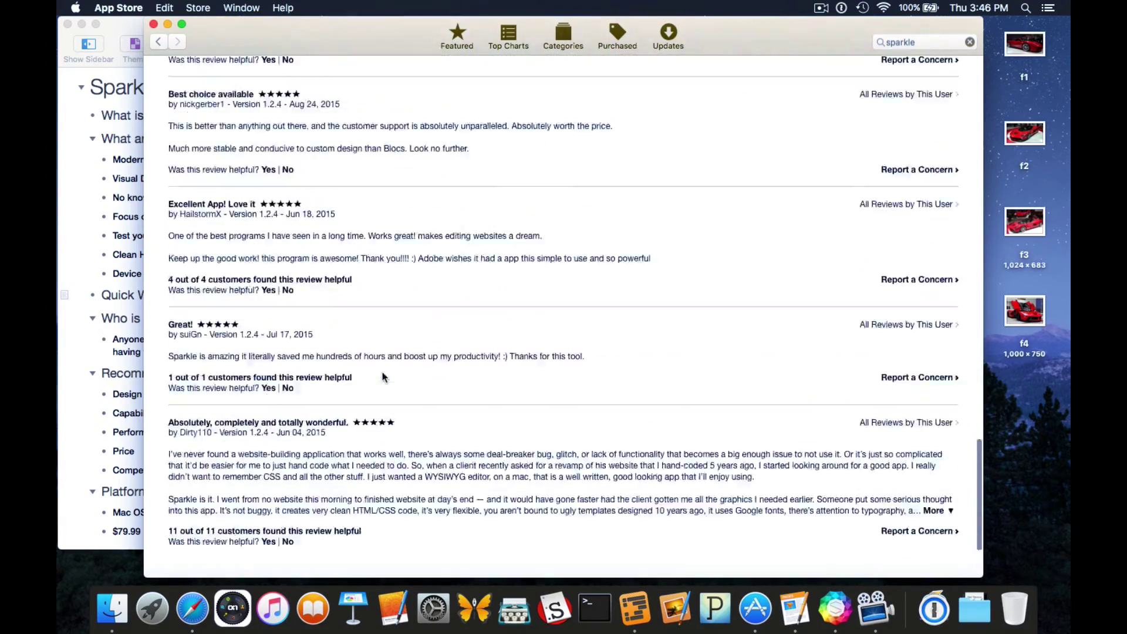
{"action": "scroll", "coordinate": [383, 377], "scroll_direction": "up", "scroll_amount": 5}
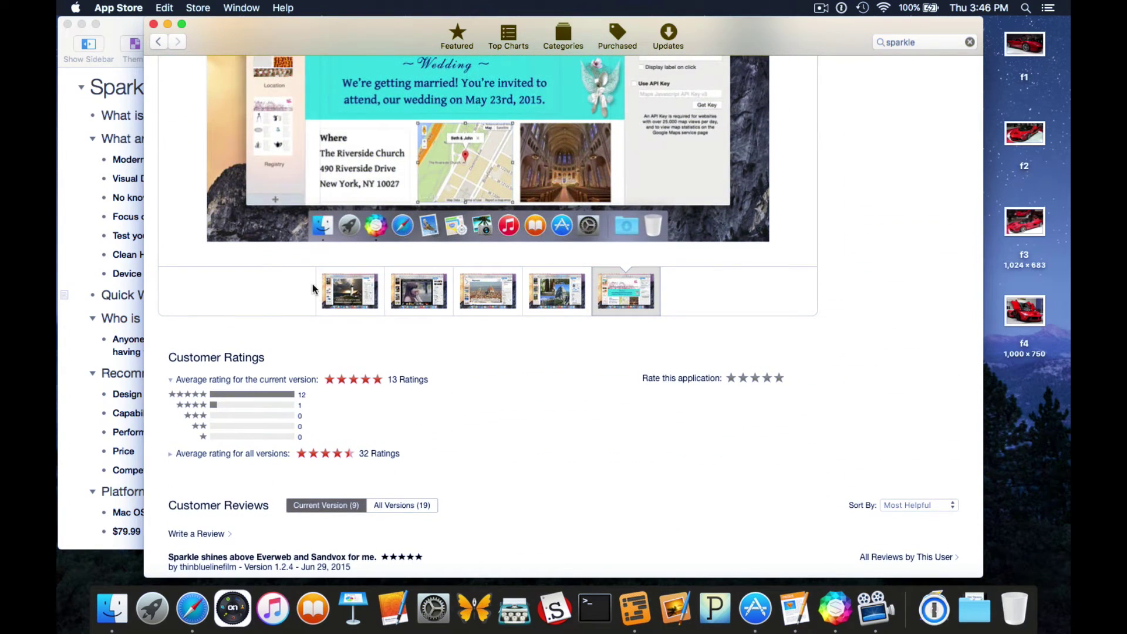
{"action": "scroll", "coordinate": [312, 284], "scroll_direction": "up", "scroll_amount": 10}
{"action": "scroll", "coordinate": [229, 165], "scroll_direction": "up", "scroll_amount": 5}
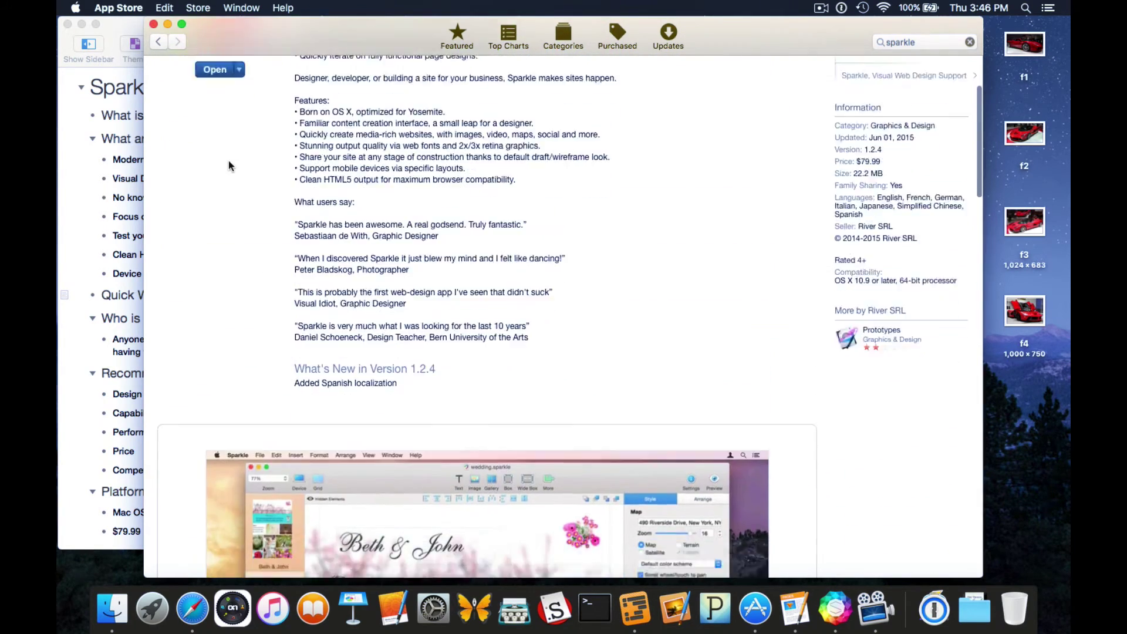
{"action": "scroll", "coordinate": [228, 165], "scroll_direction": "down", "scroll_amount": 12}
{"action": "scroll", "coordinate": [228, 160], "scroll_direction": "down", "scroll_amount": 3}
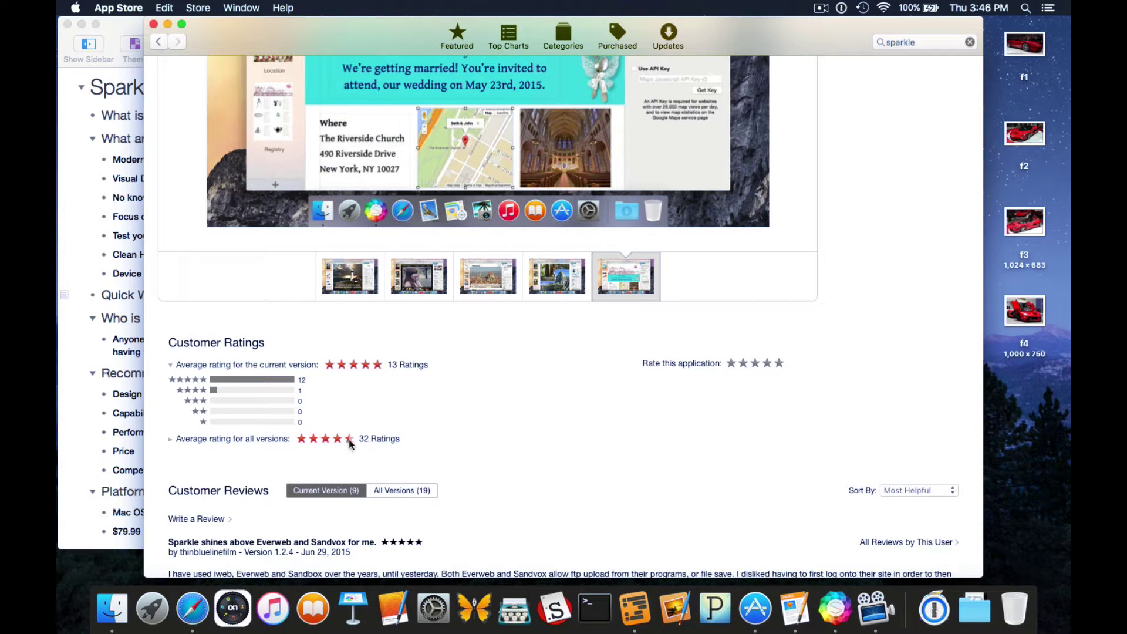
Step: Close the App Store window and switch to OmniOutliner to read the core features in the Sparkle Review outline
{"action": "left_click", "coordinate": [155, 24]}
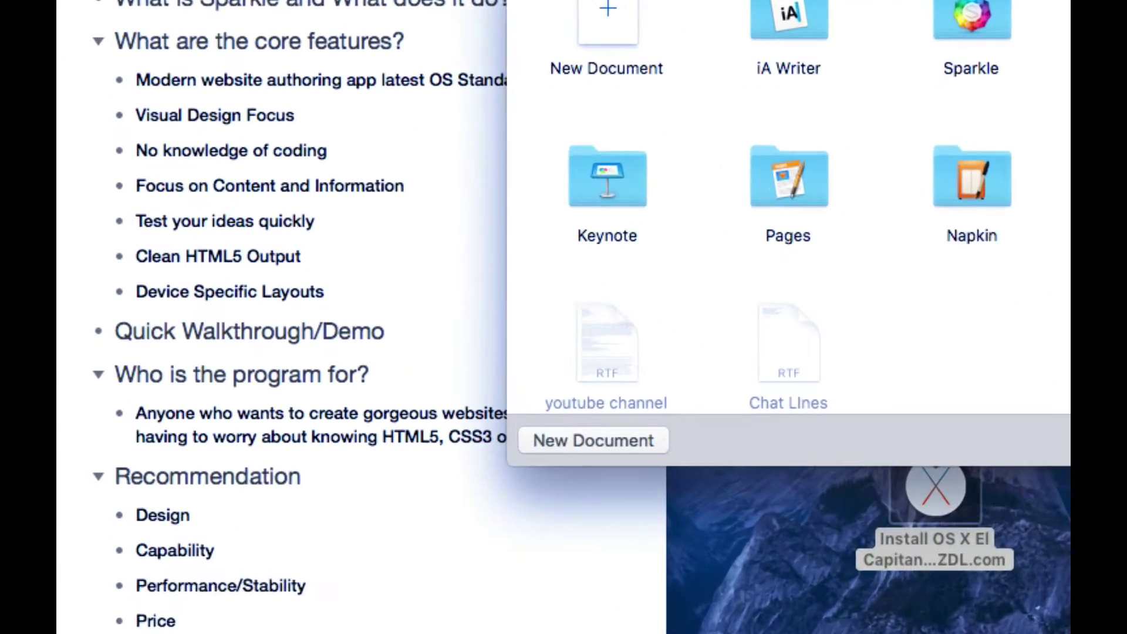
{"action": "left_click", "coordinate": [268, 79]}
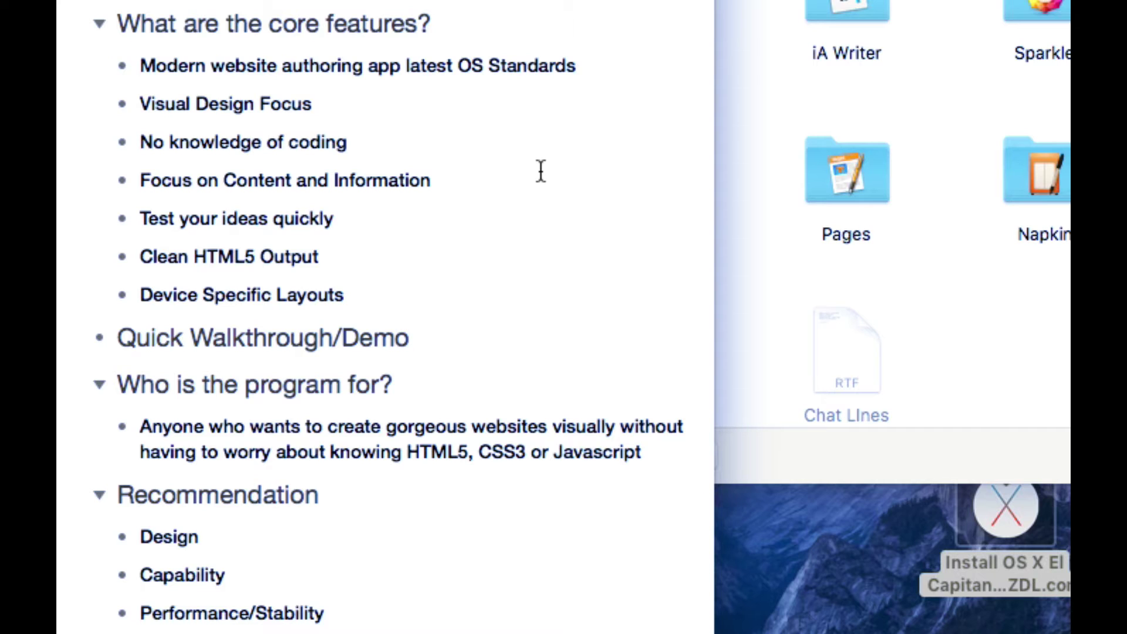
{"action": "scroll", "coordinate": [347, 544], "scroll_direction": "down", "scroll_amount": 1}
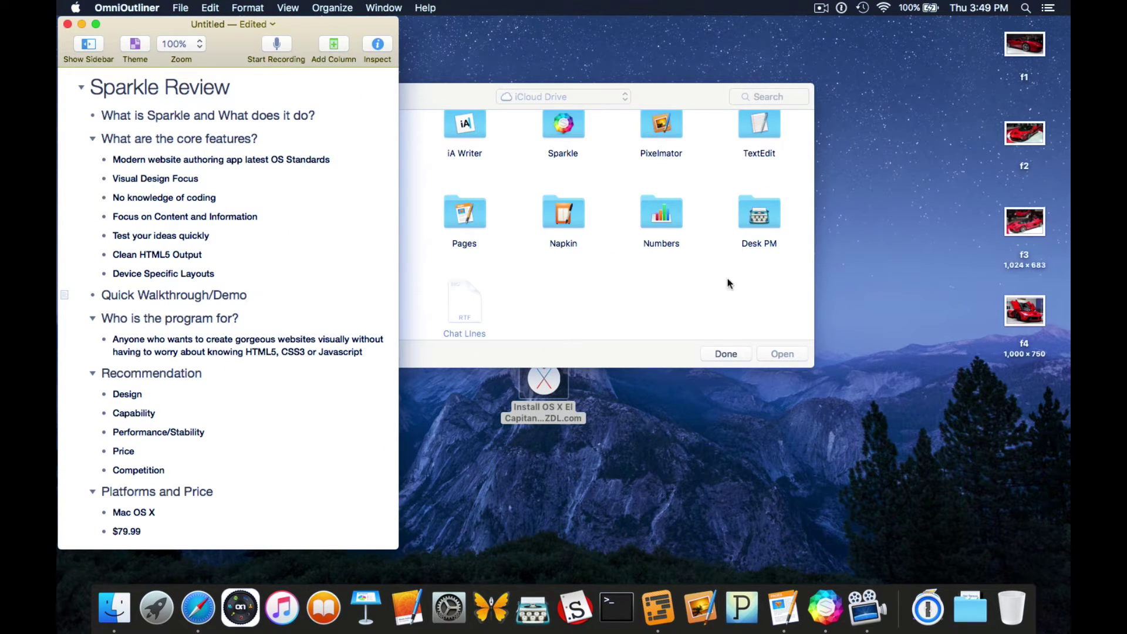
Step: Switch to Sparkle and create a new blank document from the iCloud Drive file dialog
{"action": "left_click", "coordinate": [657, 100]}
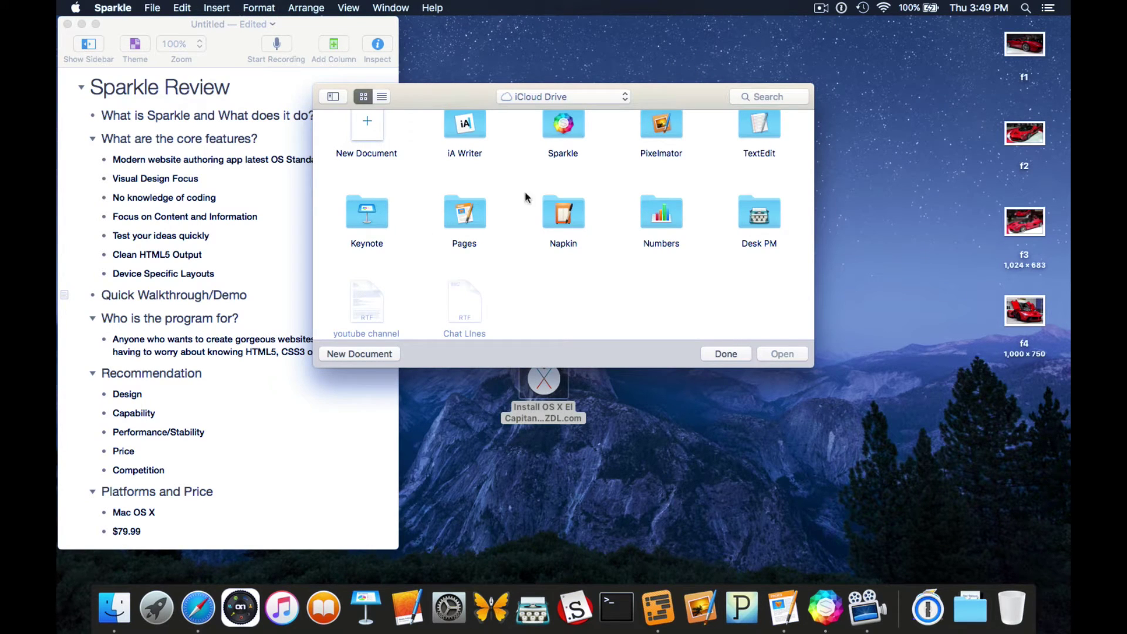
{"action": "left_click_drag", "start_coordinate": [457, 94], "coordinate": [479, 72]}
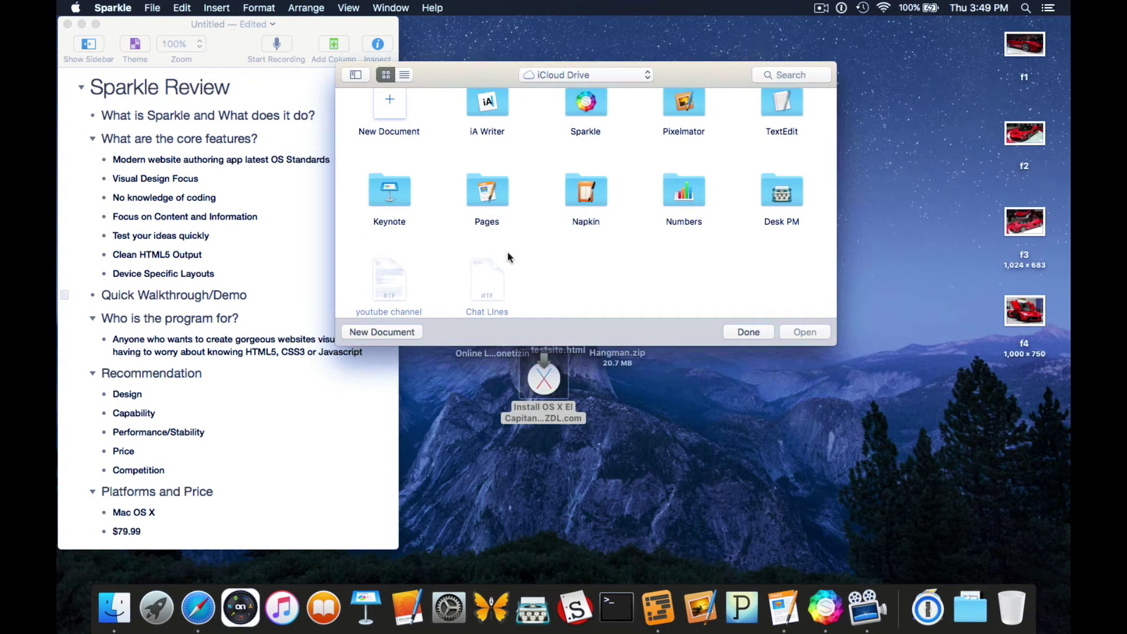
{"action": "left_click", "coordinate": [634, 76]}
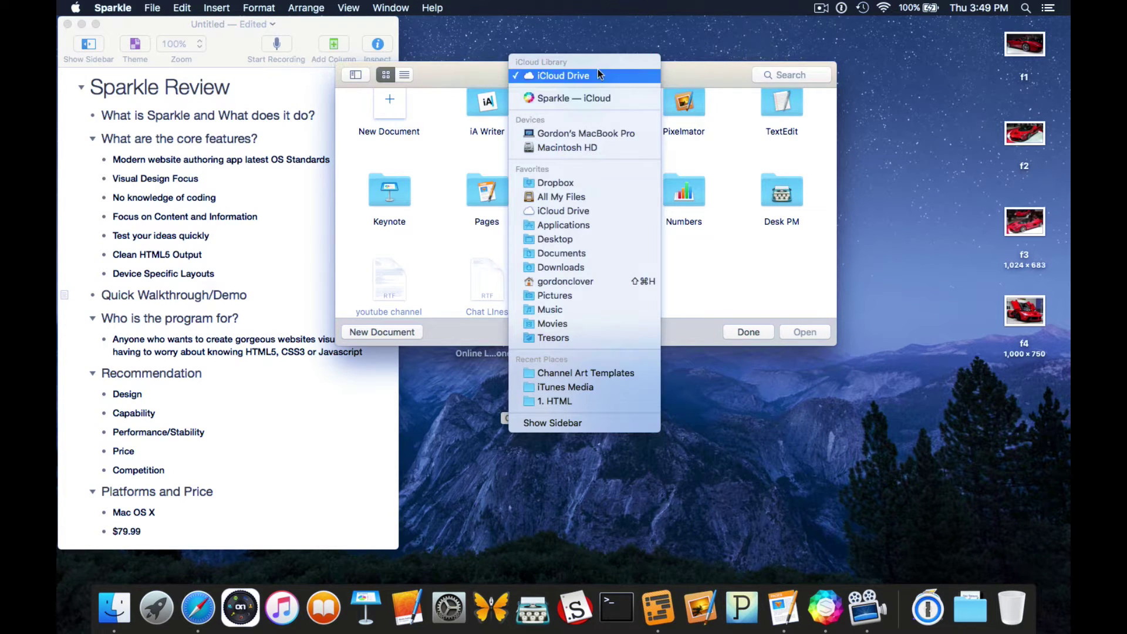
{"action": "left_click", "coordinate": [489, 83]}
{"action": "left_click", "coordinate": [393, 333]}
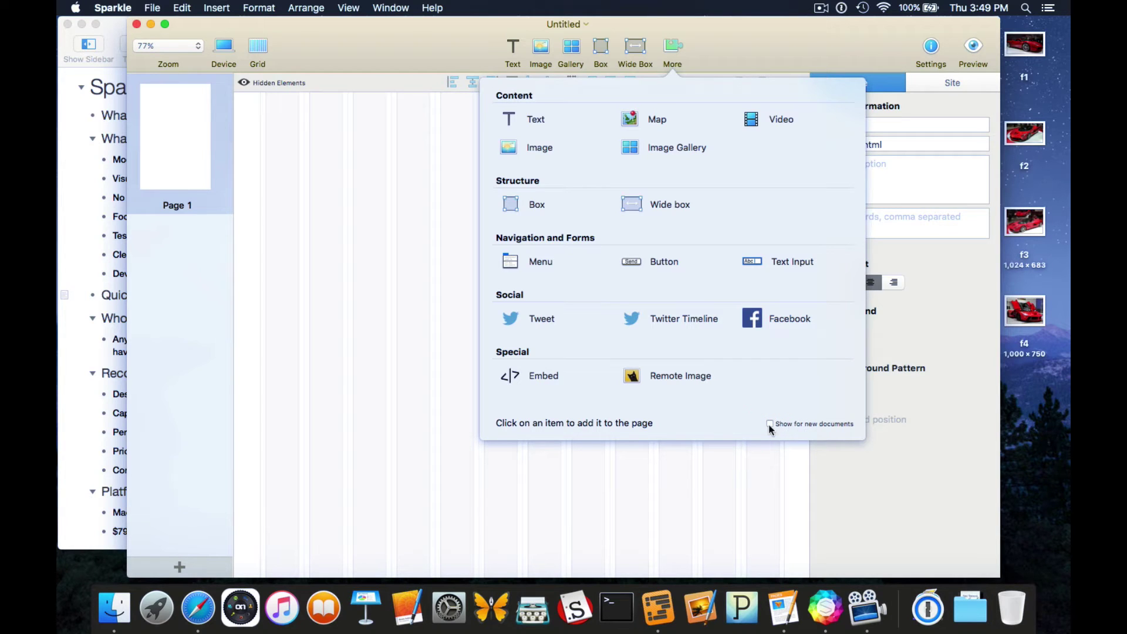
Step: Toggle the element palette's Show for new documents option and close the palette without adding an element
{"action": "left_click", "coordinate": [770, 424]}
{"action": "left_click", "coordinate": [538, 382]}
{"action": "left_click", "coordinate": [437, 175]}
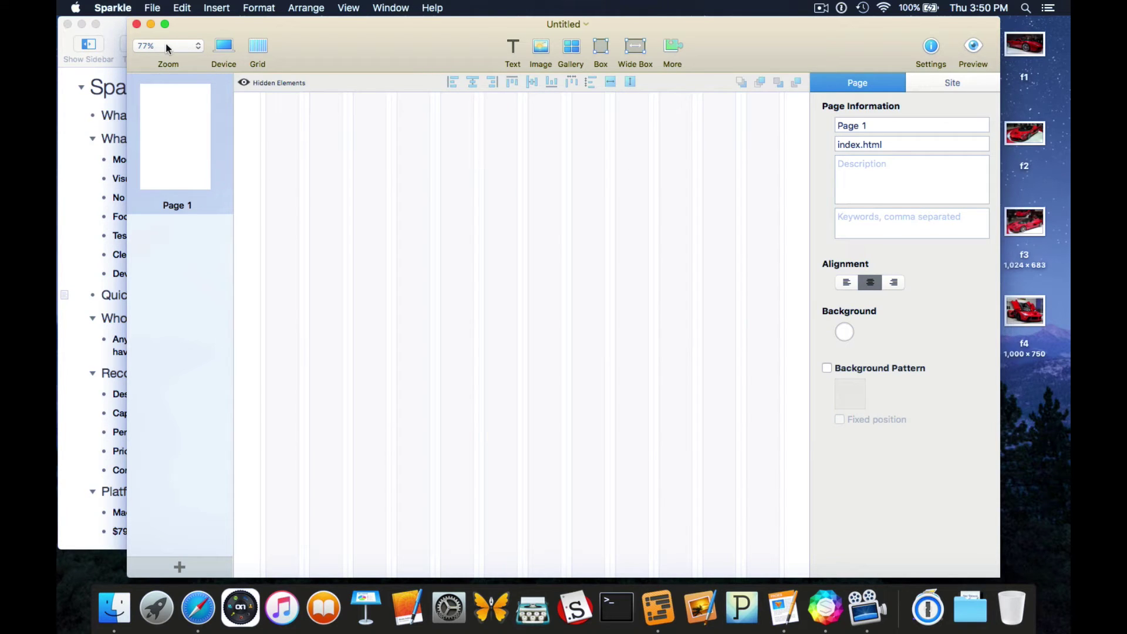
Step: Make the document window full screen and look over the available zoom levels, leaving the zoom on Auto Fit
{"action": "left_click", "coordinate": [197, 51]}
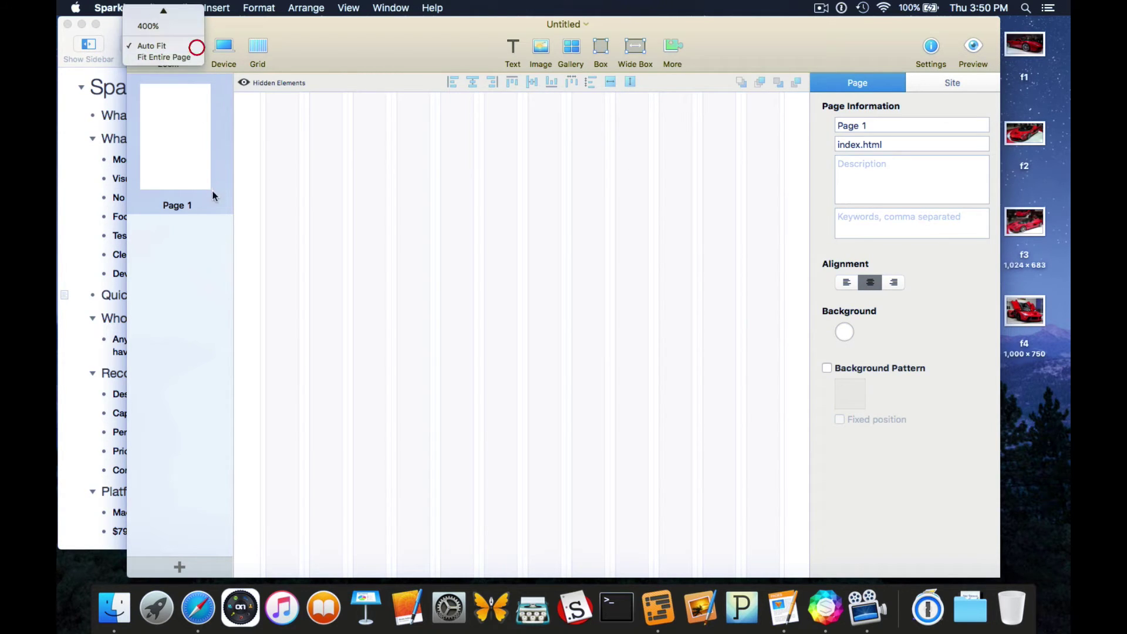
{"action": "left_click", "coordinate": [308, 56]}
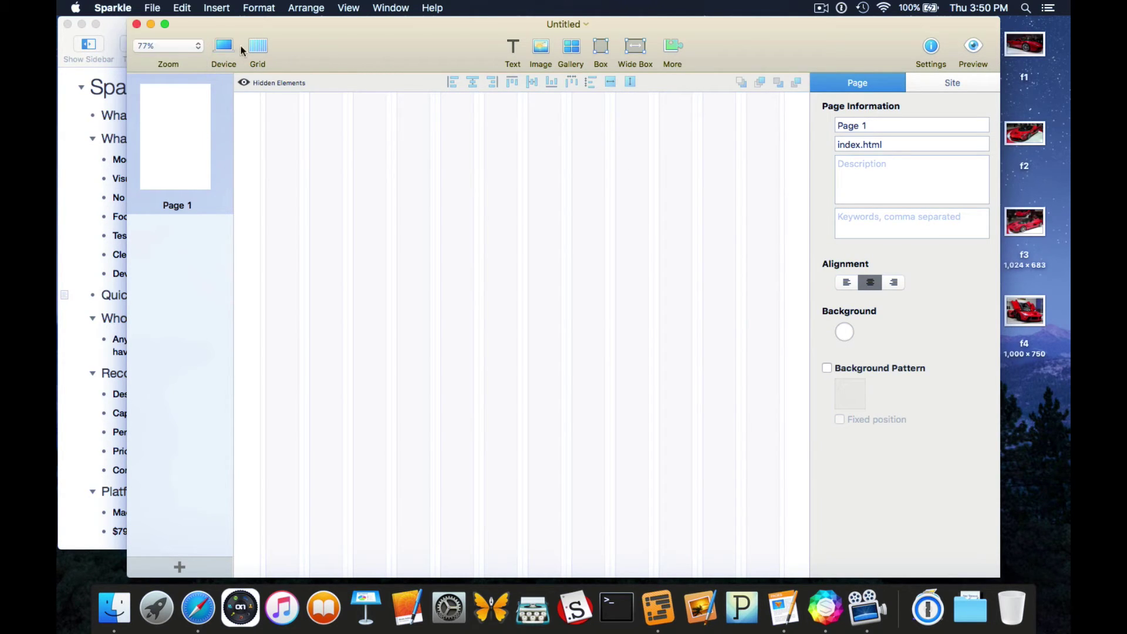
{"action": "left_click", "coordinate": [167, 24]}
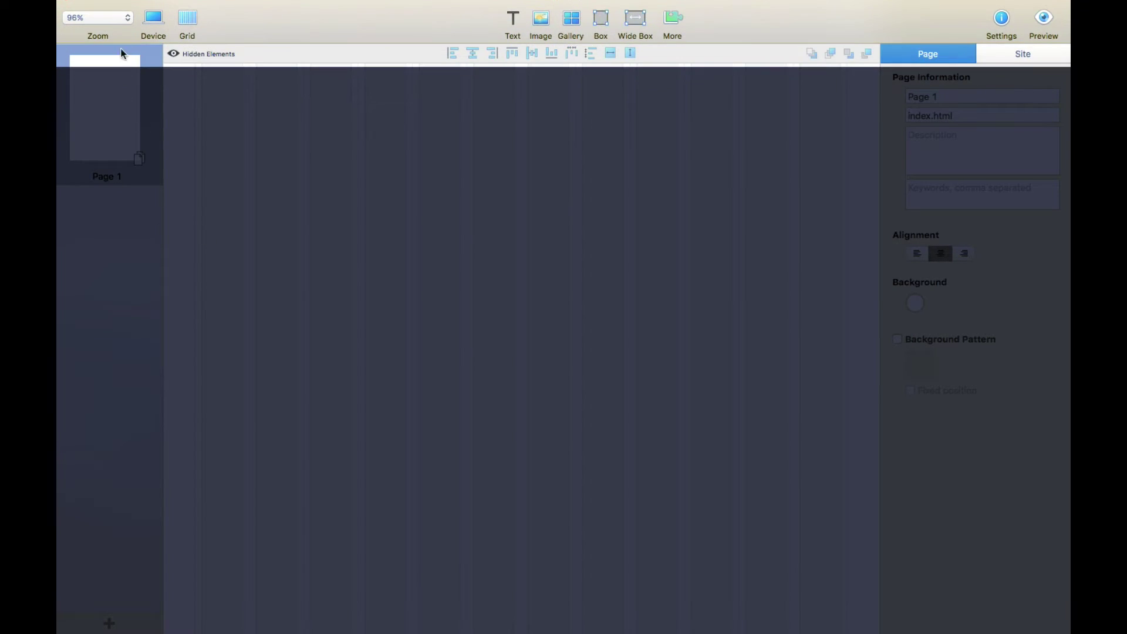
{"action": "left_click", "coordinate": [126, 21]}
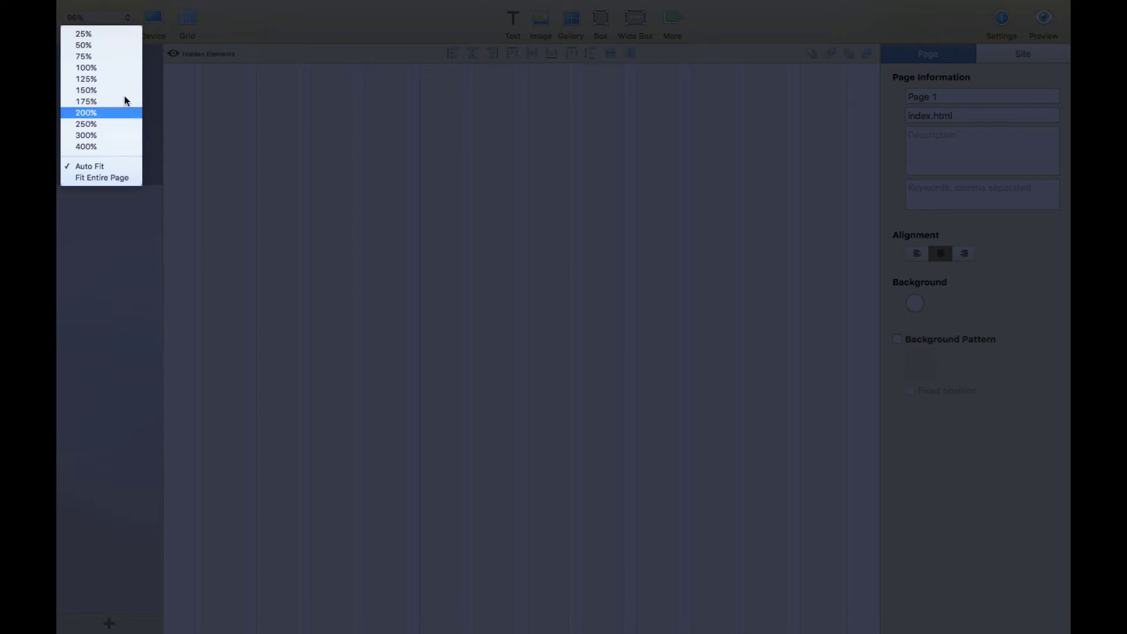
{"action": "left_click", "coordinate": [315, 175]}
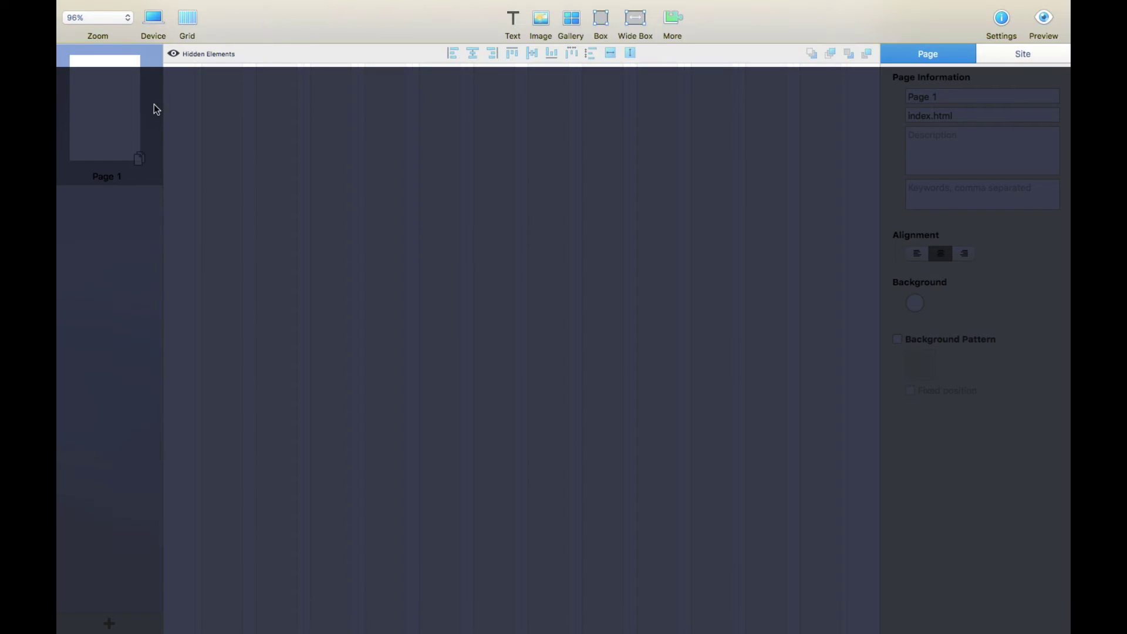
{"action": "mouse_move", "coordinate": [118, 2]}
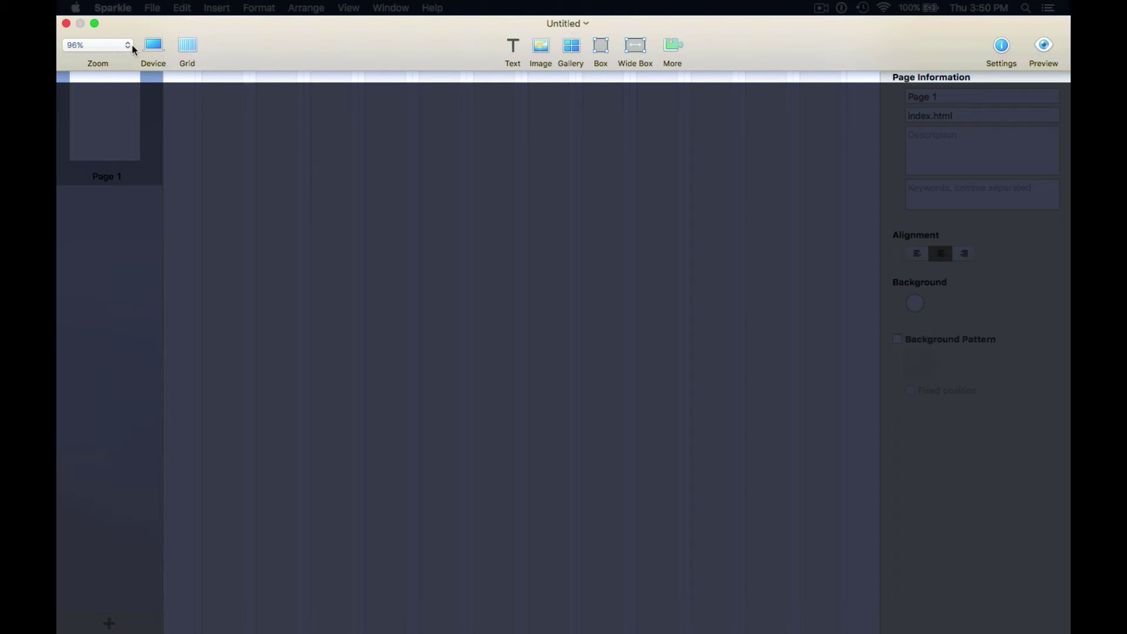
Step: Look over the page's device layouts and the options for customizing them without adding another layout
{"action": "left_click", "coordinate": [155, 48]}
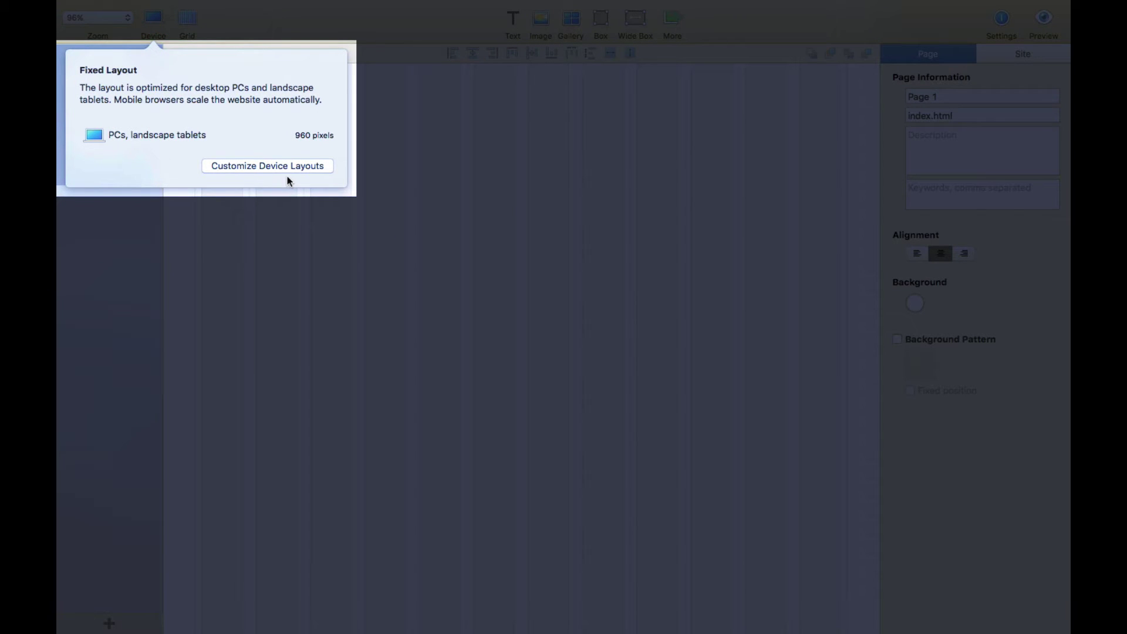
{"action": "left_click", "coordinate": [274, 166]}
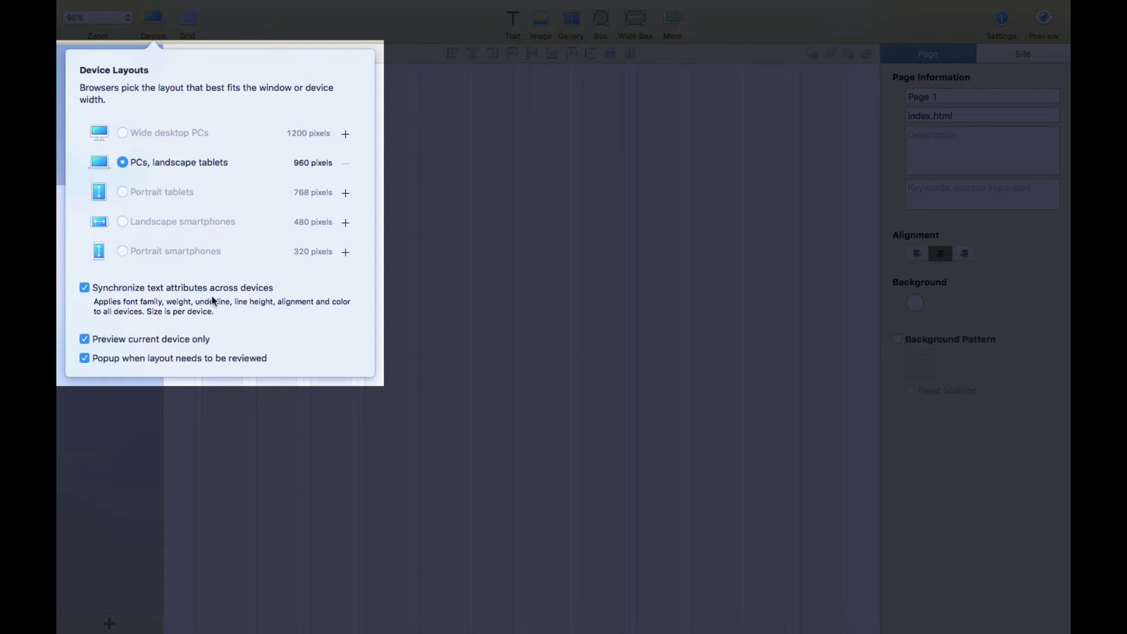
{"action": "left_click", "coordinate": [200, 27]}
Step: Try several column counts for the layout grid, including 3, 4, 6, 8 and 16, and return to 12 columns
{"action": "left_click", "coordinate": [187, 18]}
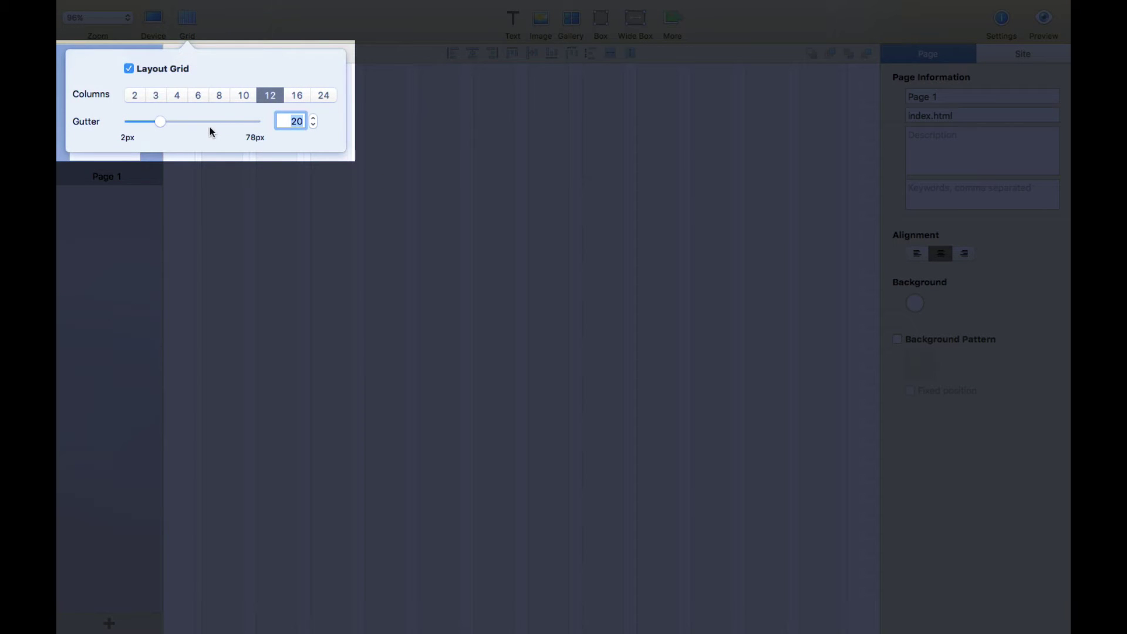
{"action": "left_click", "coordinate": [158, 95]}
{"action": "left_click", "coordinate": [177, 95]}
{"action": "left_click", "coordinate": [203, 95]}
{"action": "left_click", "coordinate": [220, 95]}
{"action": "left_click", "coordinate": [273, 95]}
{"action": "left_click", "coordinate": [296, 96]}
{"action": "left_click", "coordinate": [276, 94]}
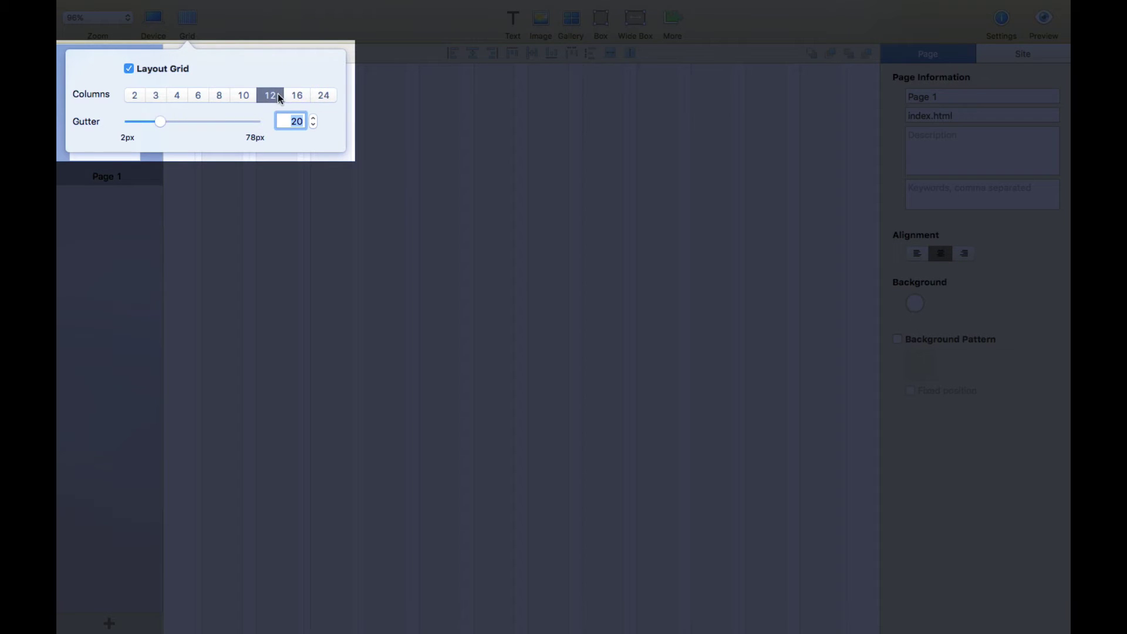
{"action": "left_click", "coordinate": [461, 48]}
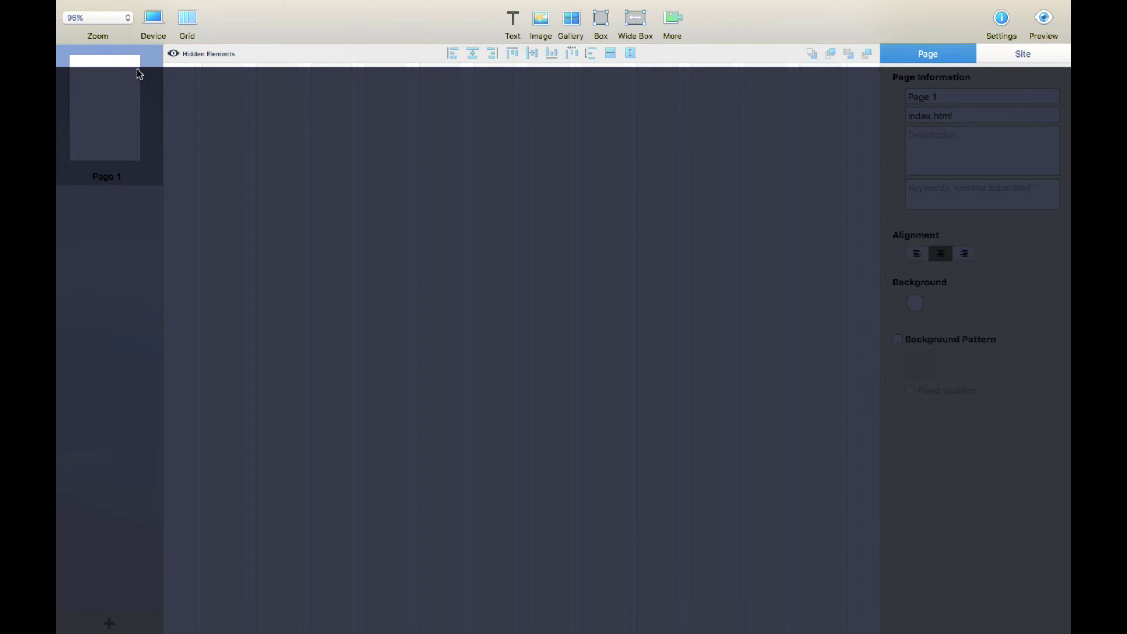
Step: Browse the templates for a new page and the Add page to destinations without adding a page
{"action": "left_click", "coordinate": [109, 623]}
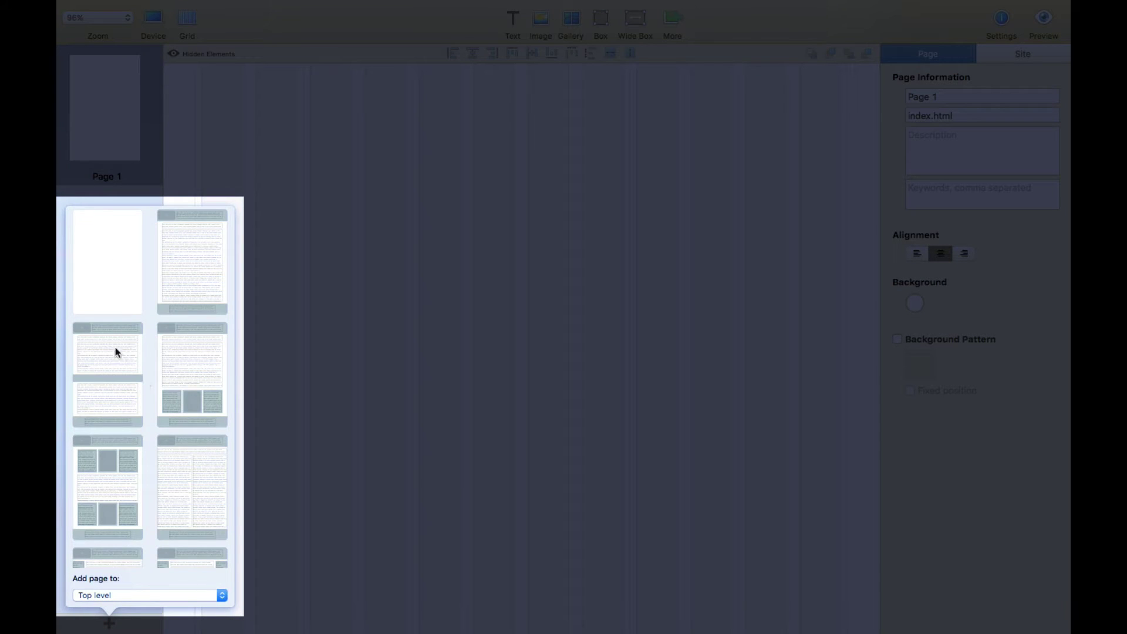
{"action": "scroll", "coordinate": [109, 522], "scroll_direction": "down", "scroll_amount": 2}
{"action": "scroll", "coordinate": [111, 520], "scroll_direction": "down", "scroll_amount": 5}
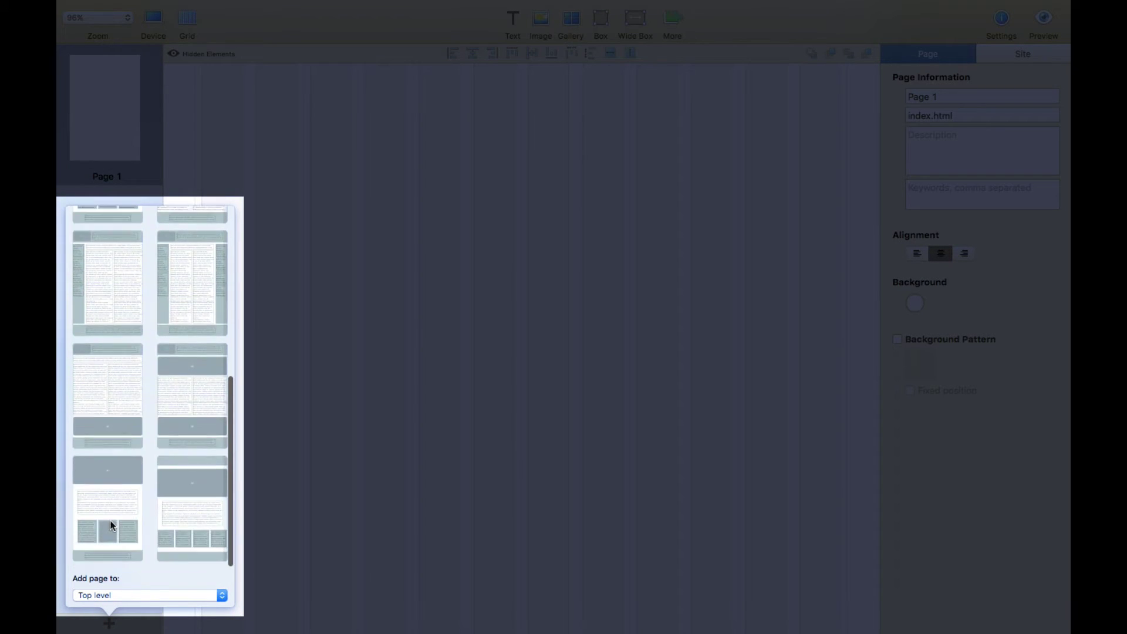
{"action": "scroll", "coordinate": [133, 299], "scroll_direction": "up", "scroll_amount": 2}
{"action": "scroll", "coordinate": [133, 300], "scroll_direction": "down", "scroll_amount": 2}
{"action": "left_click", "coordinate": [192, 598]}
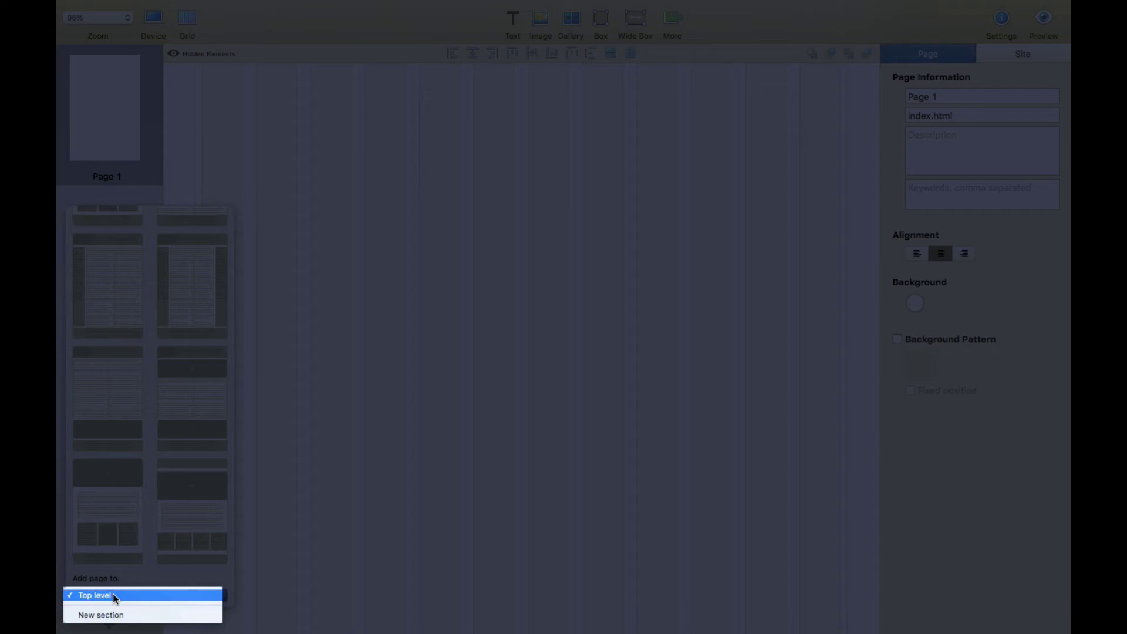
{"action": "left_click", "coordinate": [132, 162]}
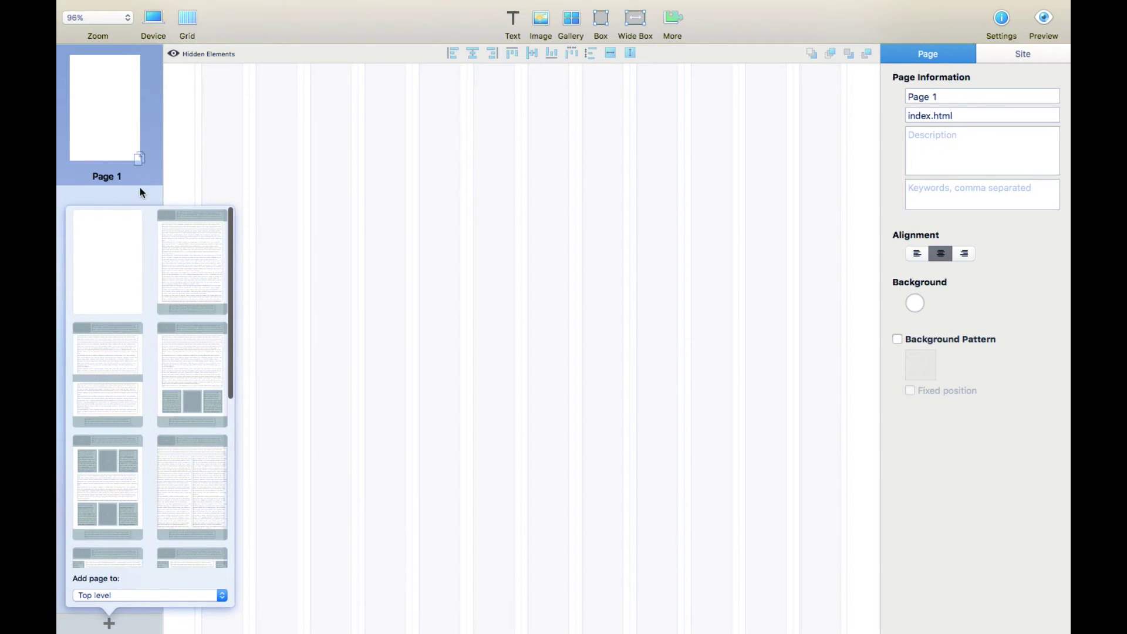
{"action": "left_click", "coordinate": [135, 188]}
{"action": "left_click", "coordinate": [120, 248]}
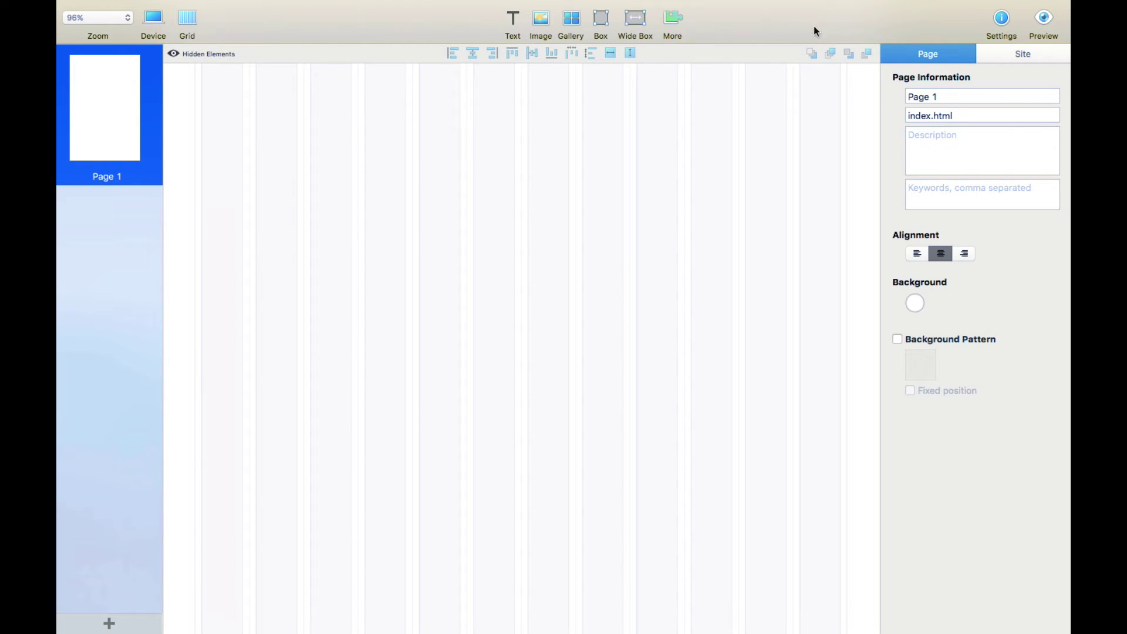
Step: Look over the element types that can be added to the page, and bring up the settings inspector
{"action": "left_click", "coordinate": [673, 19]}
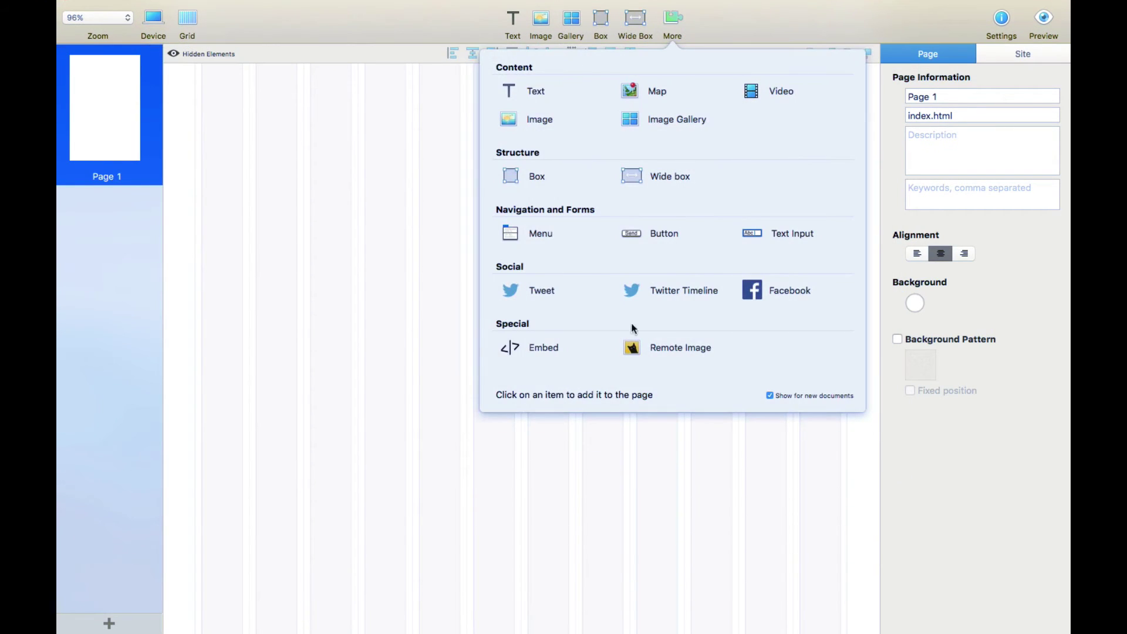
{"action": "left_click", "coordinate": [802, 31]}
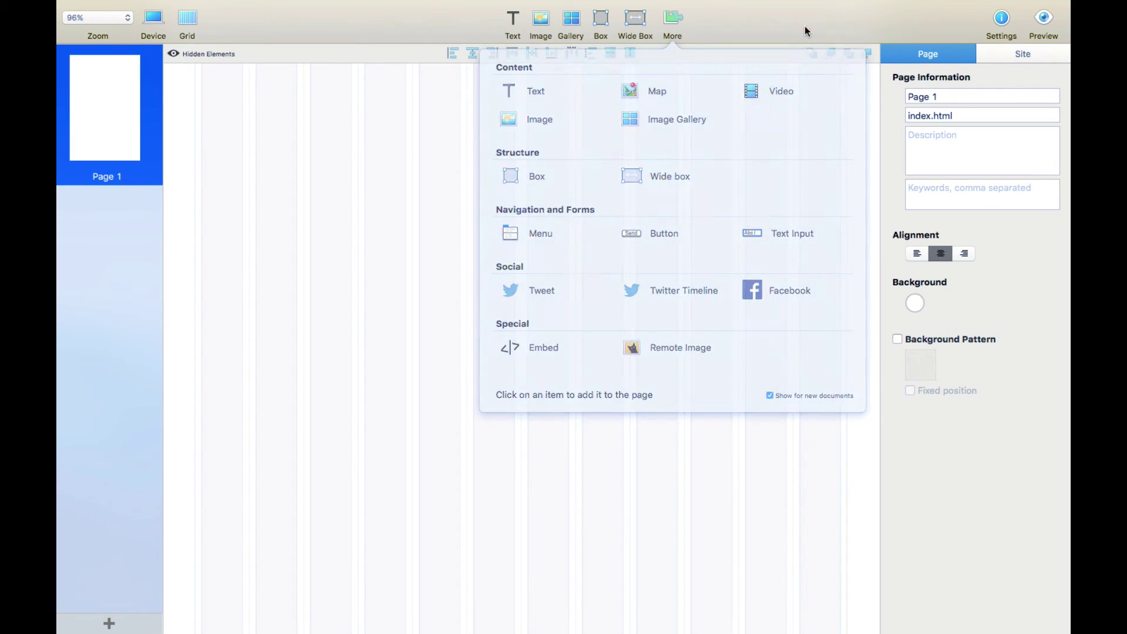
{"action": "left_click", "coordinate": [1003, 20]}
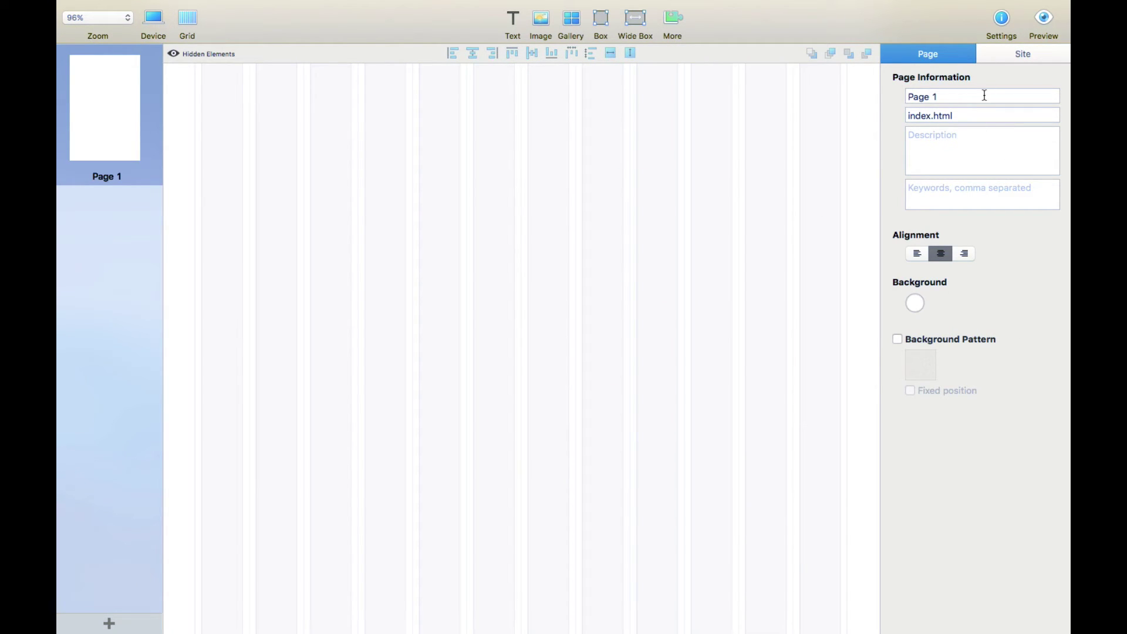
Step: Switch to Pages and compare its Format and Document inspectors in the blank untitled document
{"action": "key", "text": "ctrl+Left"}
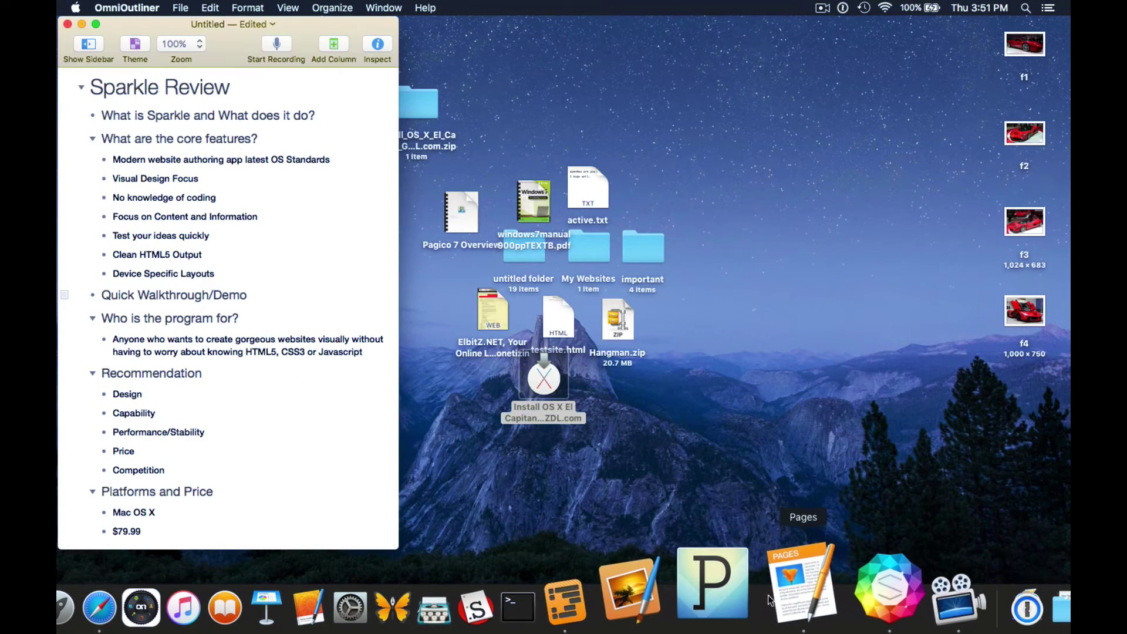
{"action": "left_click", "coordinate": [768, 594]}
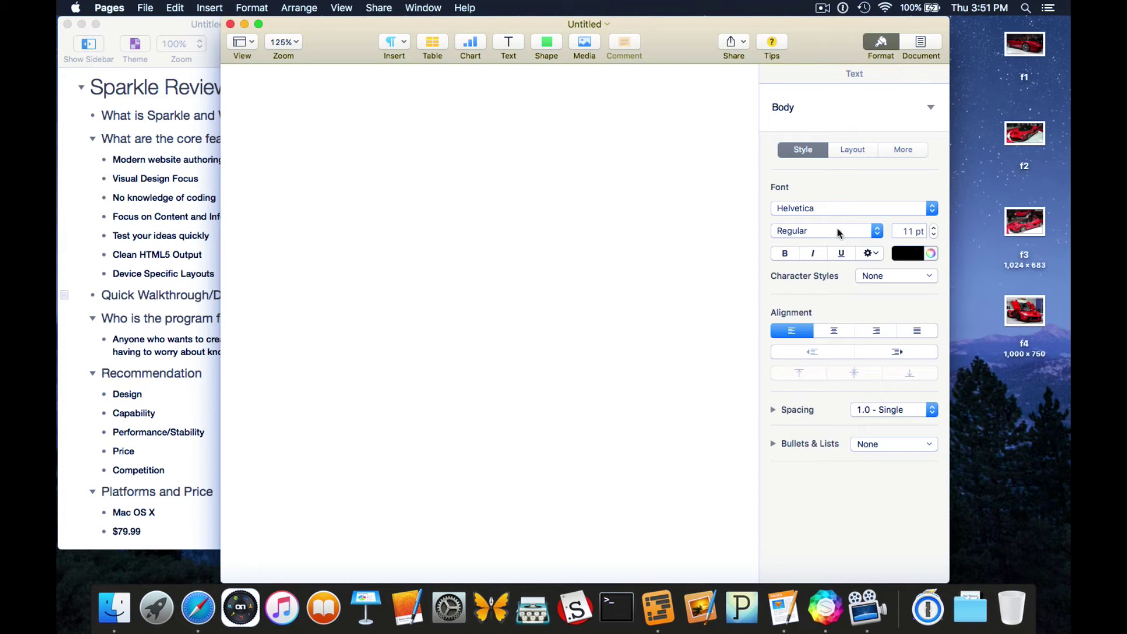
{"action": "left_click", "coordinate": [914, 51]}
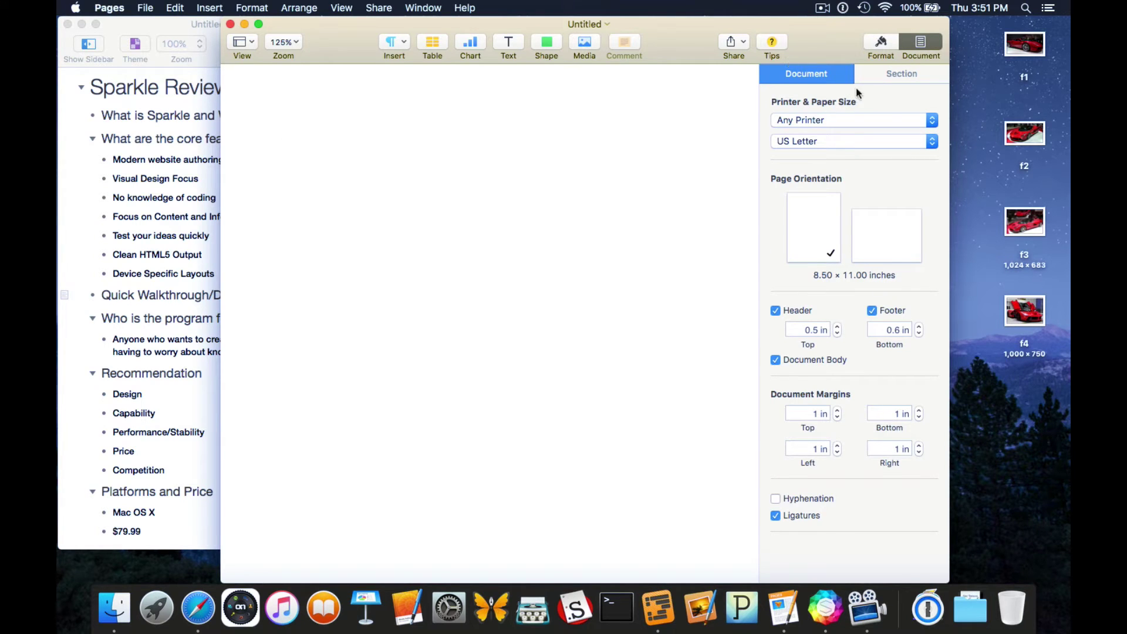
{"action": "left_click", "coordinate": [876, 43]}
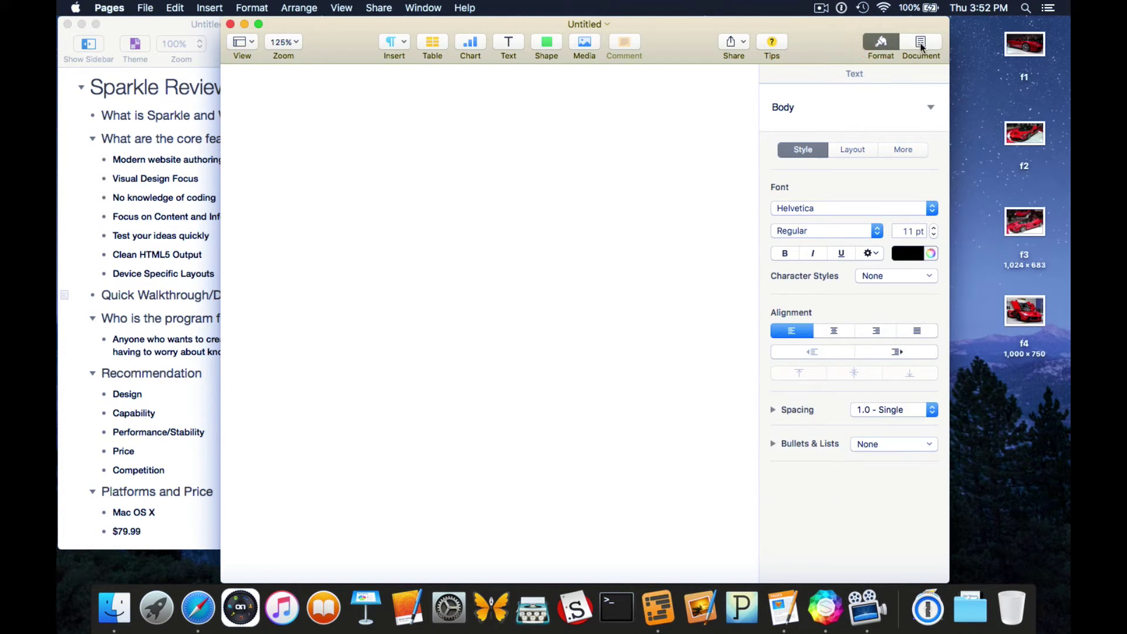
{"action": "left_click", "coordinate": [920, 45]}
{"action": "left_click", "coordinate": [886, 43]}
Step: Quit Pages and return to the full-screen Sparkle document
{"action": "left_click", "coordinate": [111, 7]}
{"action": "left_click", "coordinate": [125, 167]}
{"action": "key", "text": "ctrl+Right"}
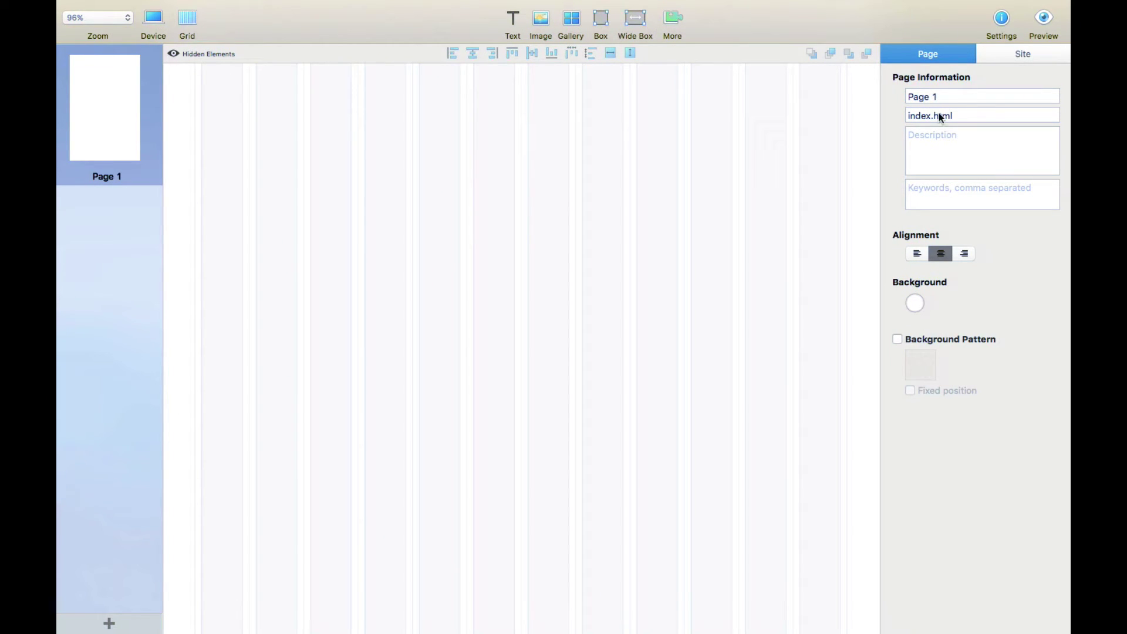
Step: Examine the page's Description and Keywords fields and the background color palette without changing anything
{"action": "left_click", "coordinate": [938, 148]}
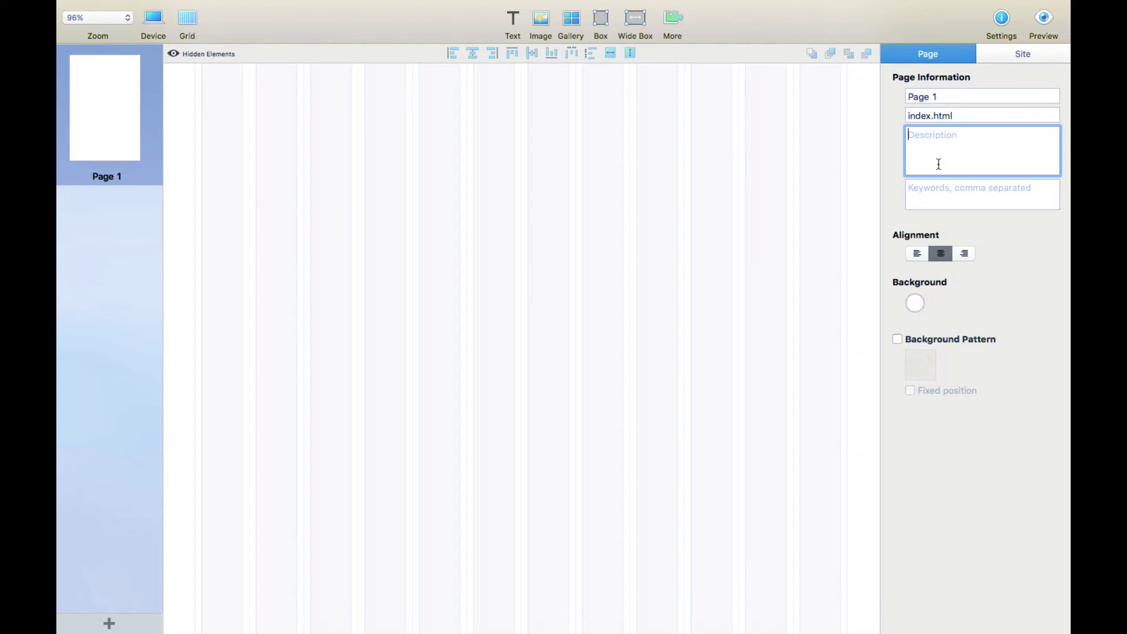
{"action": "left_click", "coordinate": [926, 188]}
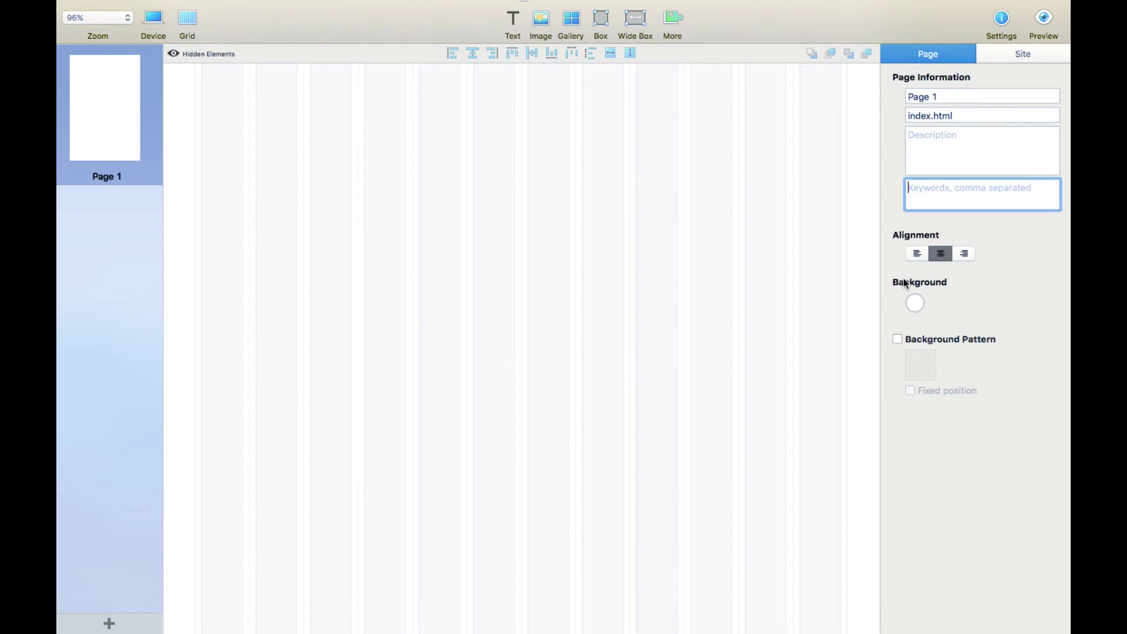
{"action": "left_click", "coordinate": [914, 304]}
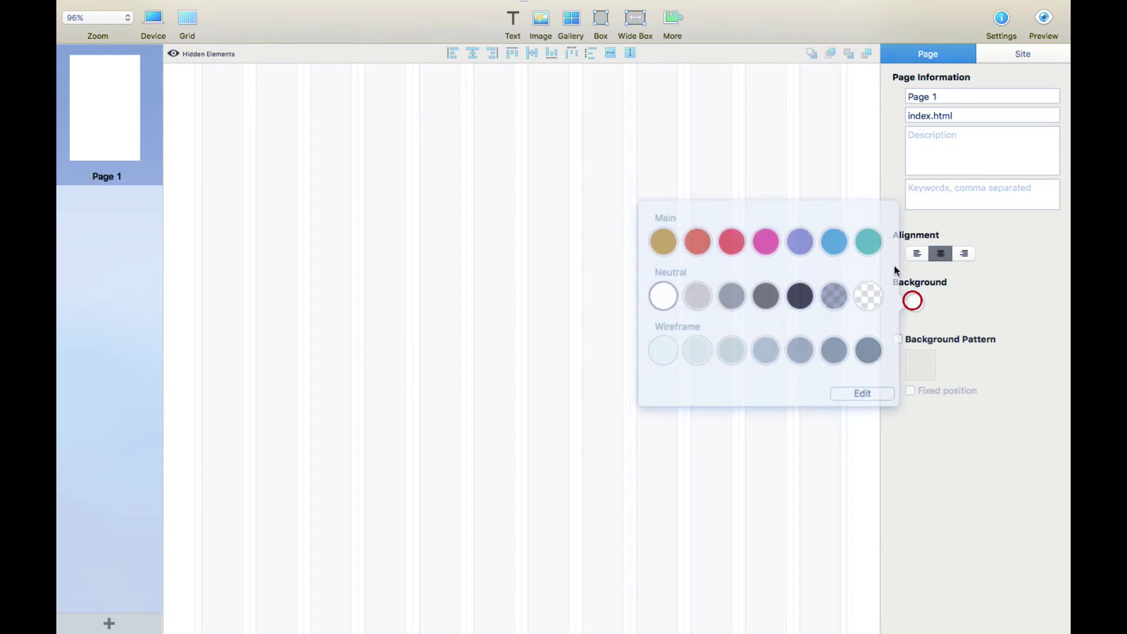
{"action": "left_click", "coordinate": [916, 300]}
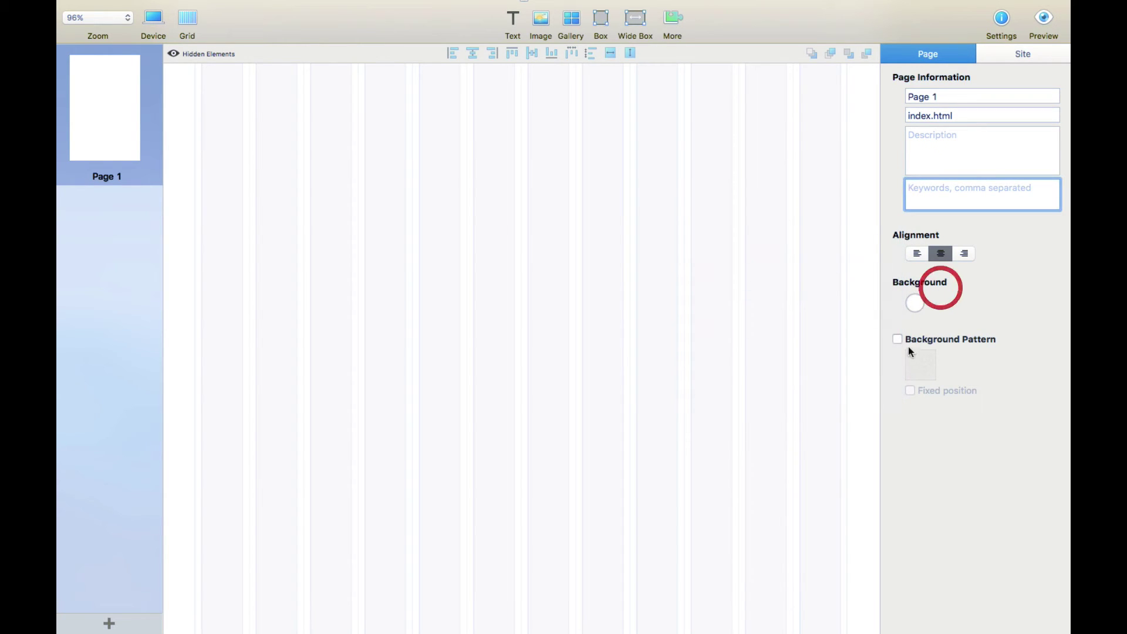
Step: Turn on the page's background pattern and set it to Brushed Alum Dark
{"action": "left_click", "coordinate": [921, 358]}
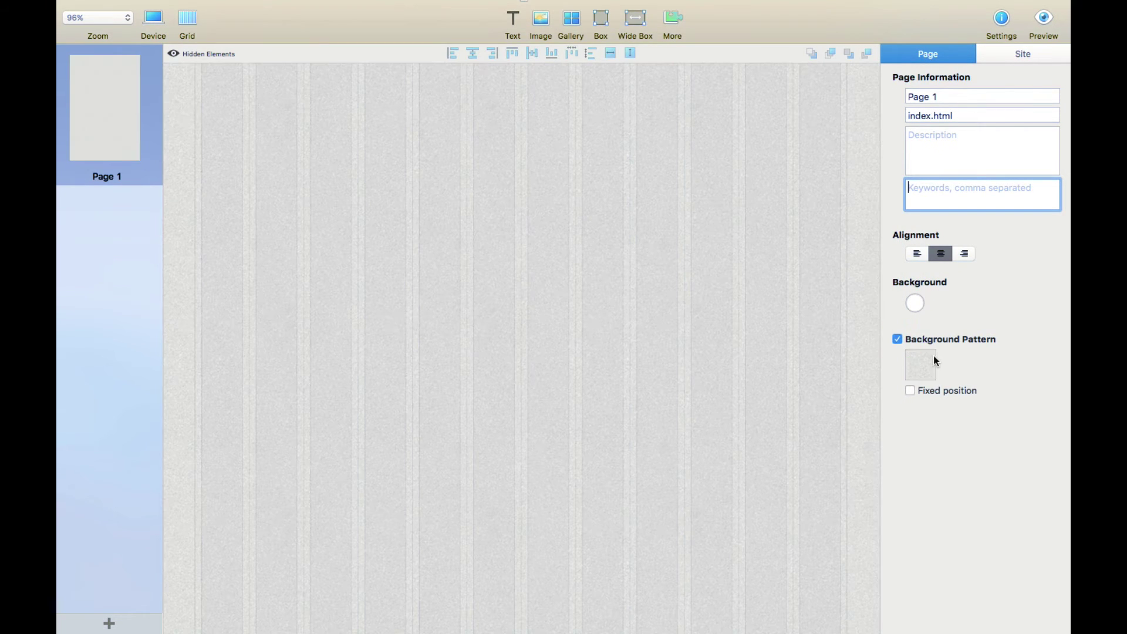
{"action": "left_click", "coordinate": [898, 339]}
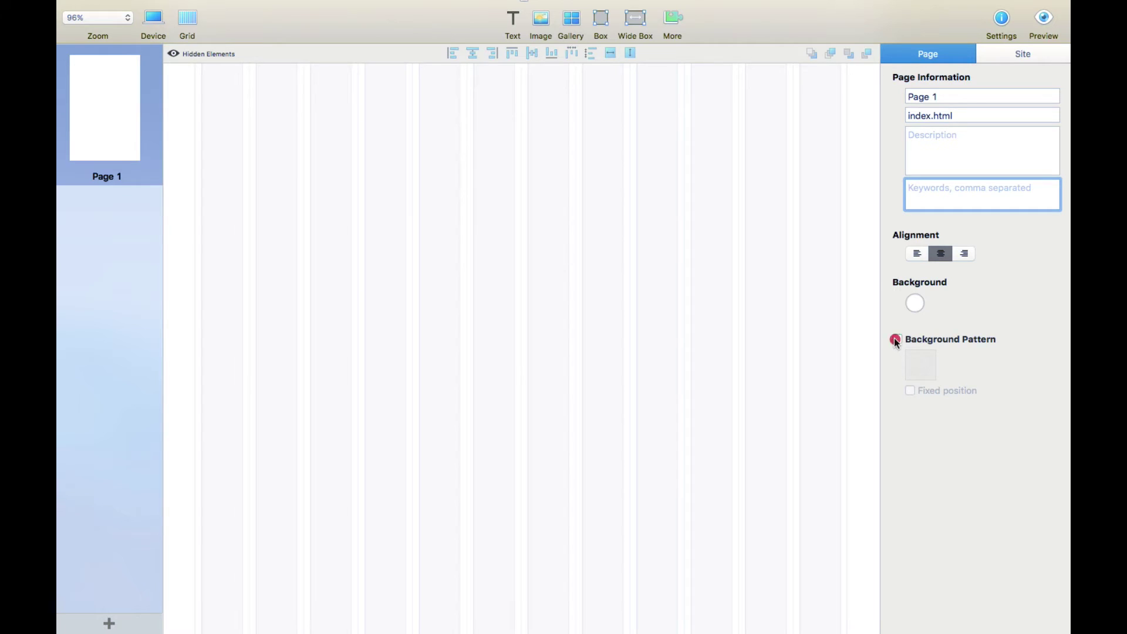
{"action": "left_click", "coordinate": [896, 340]}
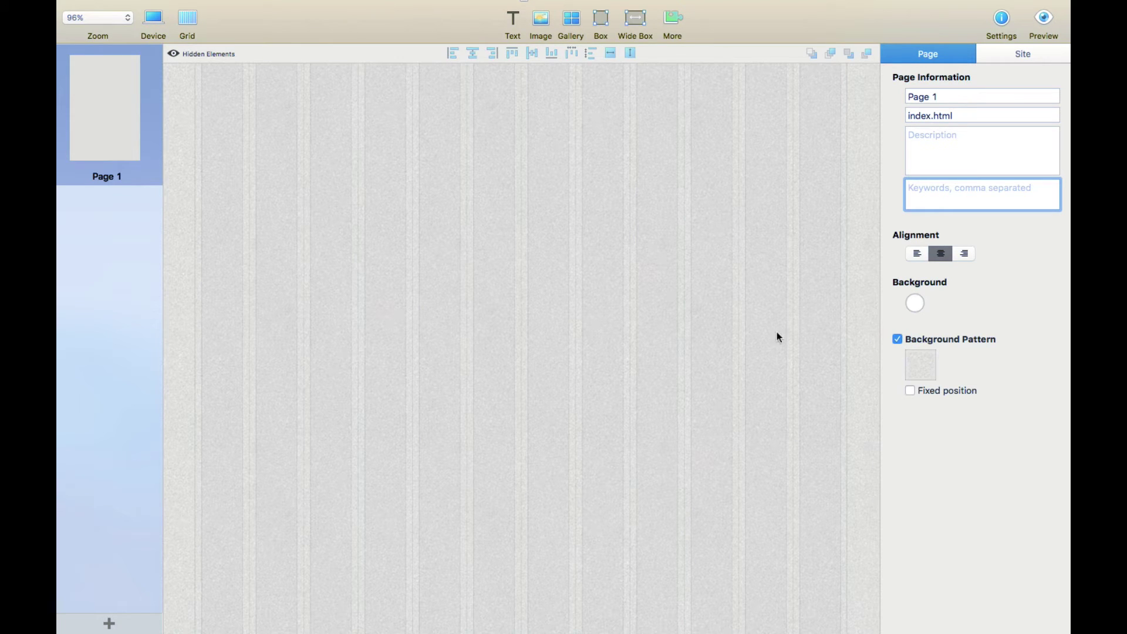
{"action": "left_click", "coordinate": [926, 370]}
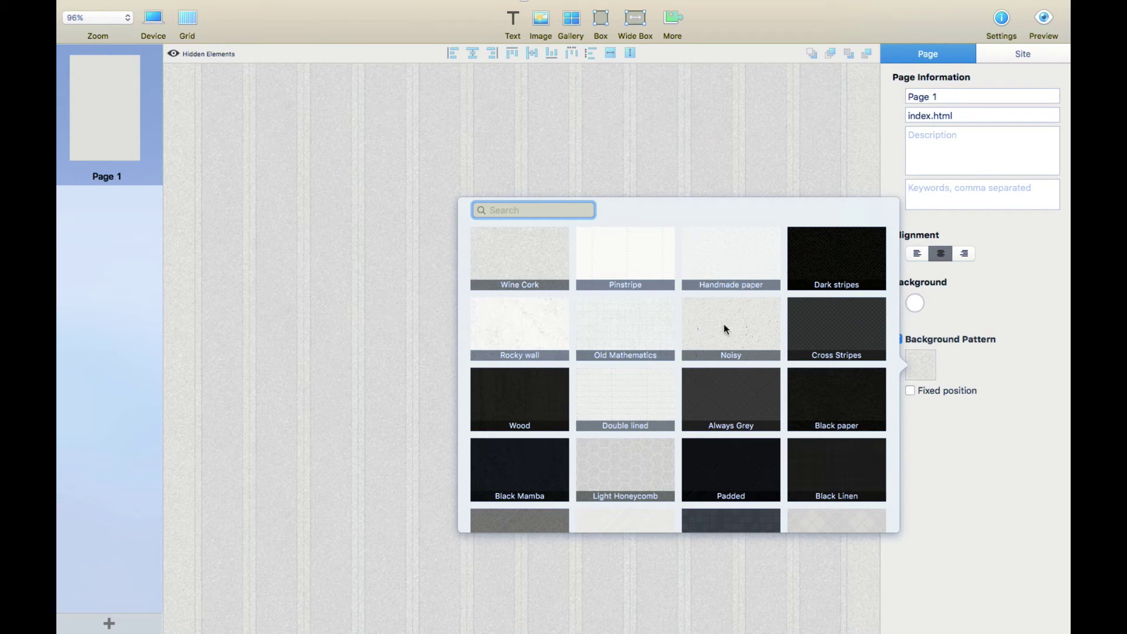
{"action": "scroll", "coordinate": [619, 479], "scroll_direction": "down", "scroll_amount": 4}
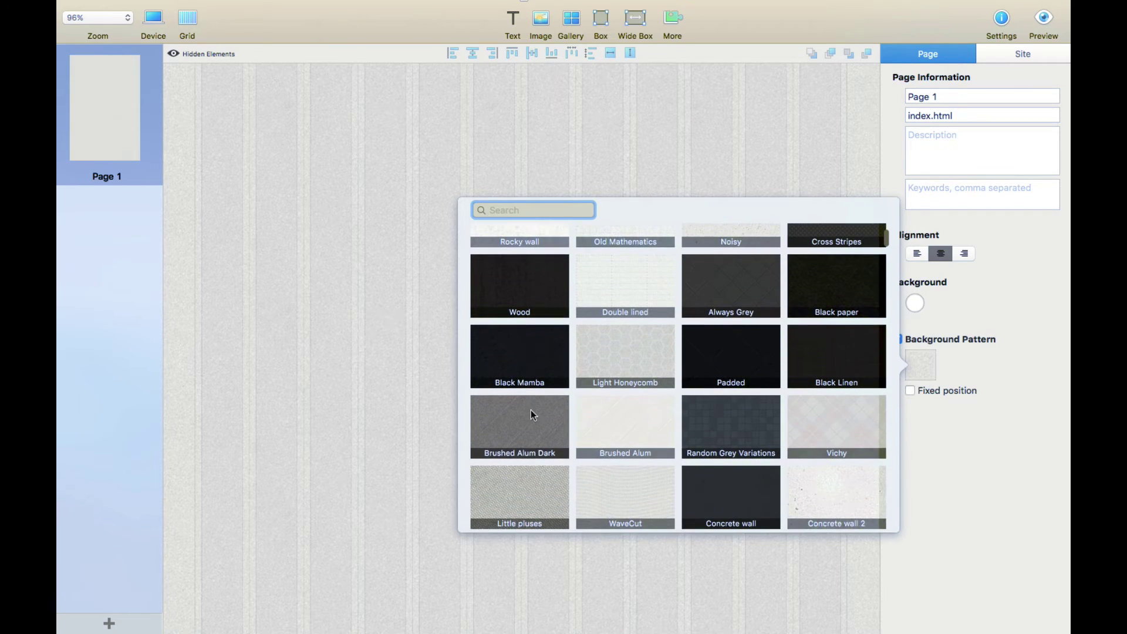
{"action": "left_click", "coordinate": [540, 410]}
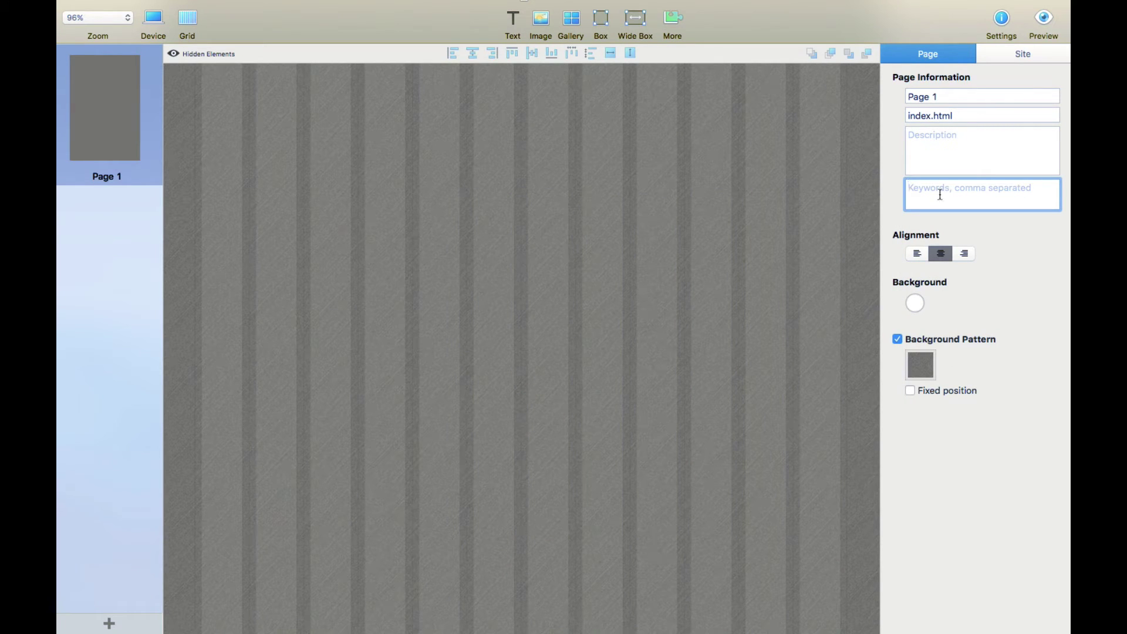
Step: Try the site's Google Analytics and Website Icon options, and return to the page settings
{"action": "left_click", "coordinate": [1022, 53]}
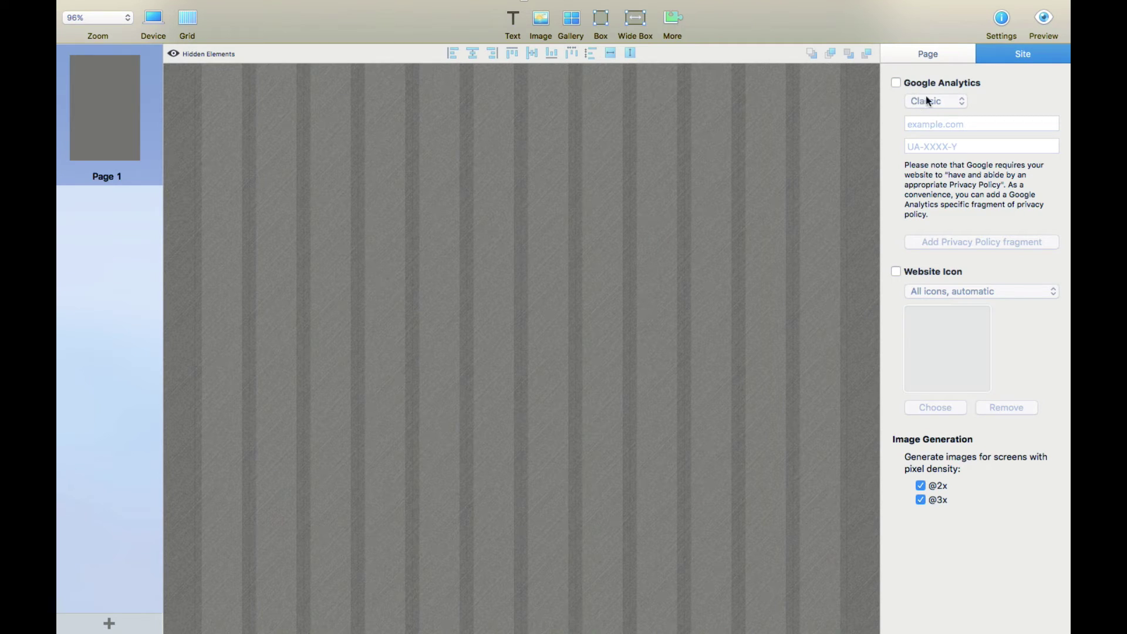
{"action": "left_click", "coordinate": [900, 83]}
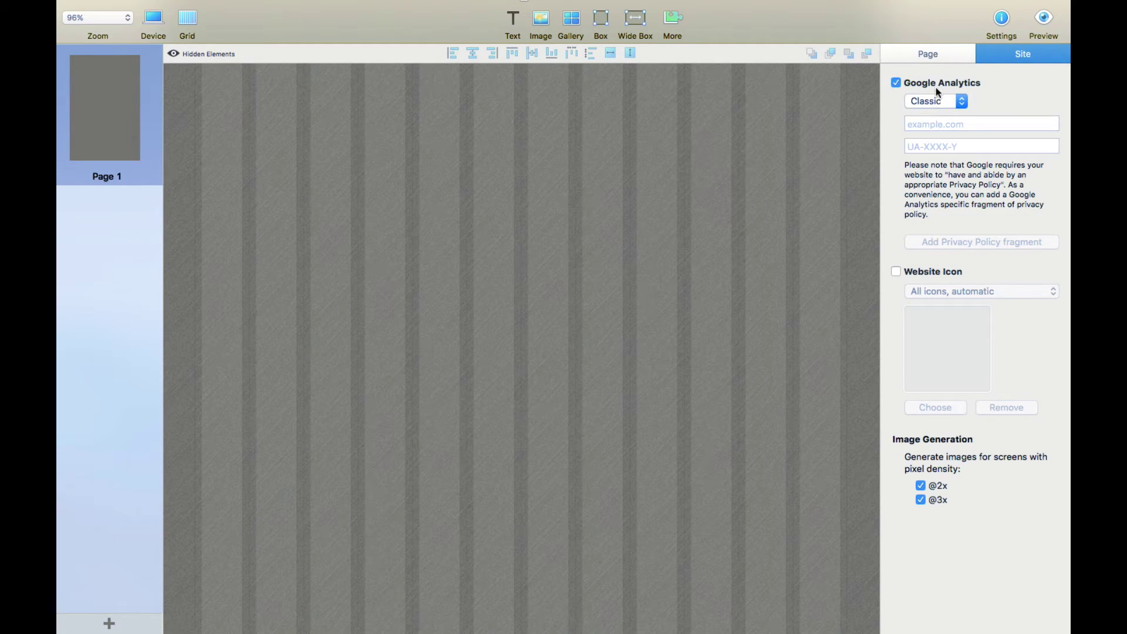
{"action": "left_click", "coordinate": [947, 100]}
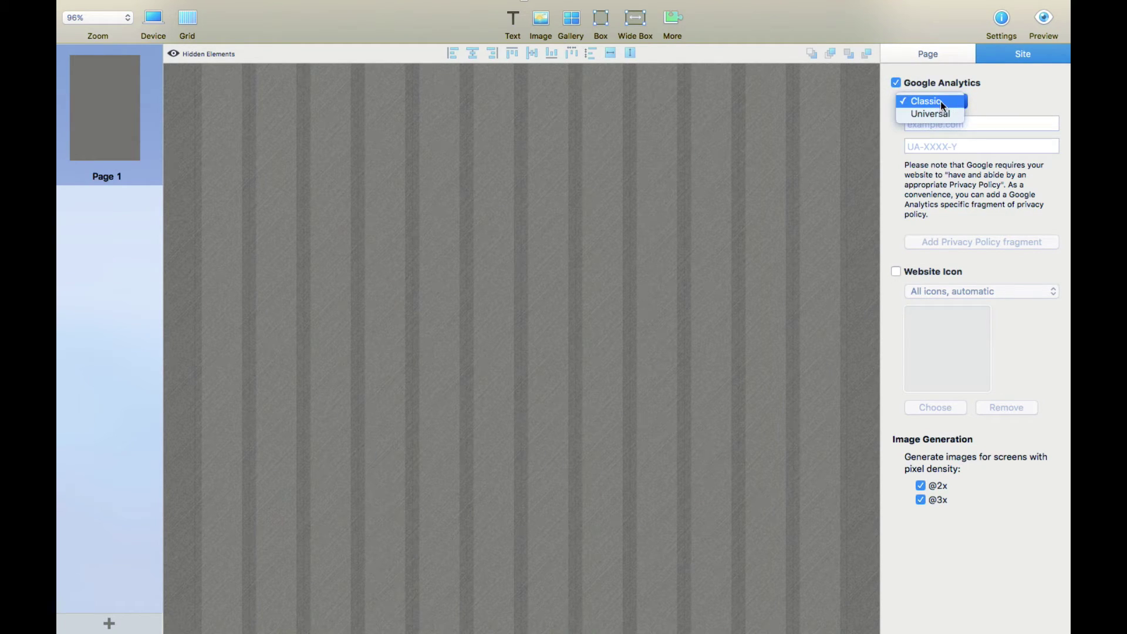
{"action": "left_click", "coordinate": [989, 97]}
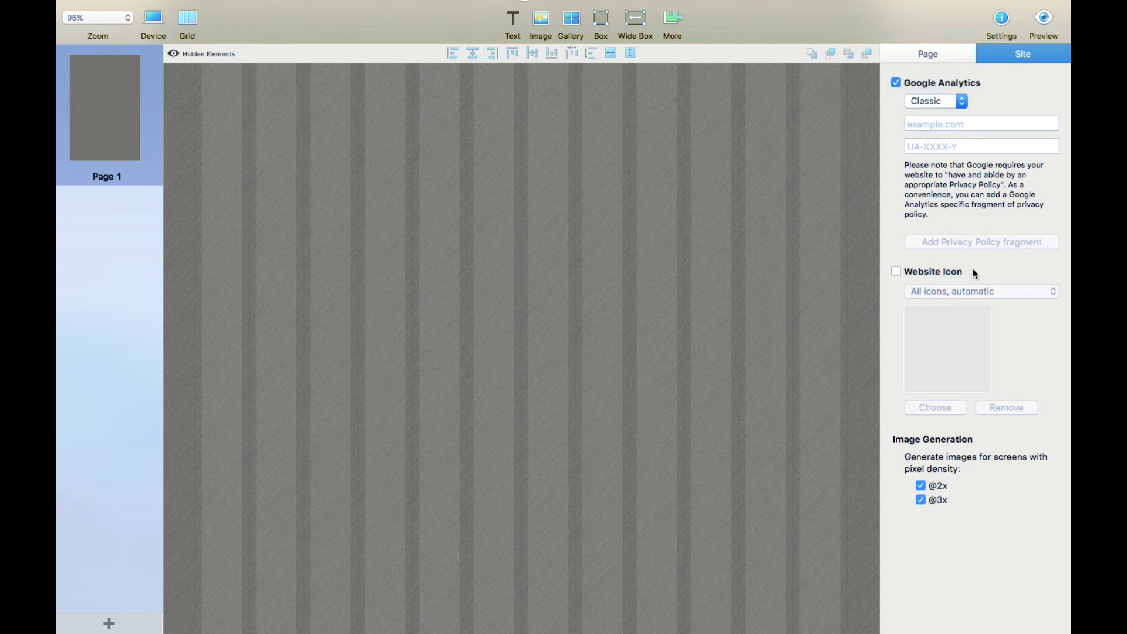
{"action": "left_click", "coordinate": [896, 271]}
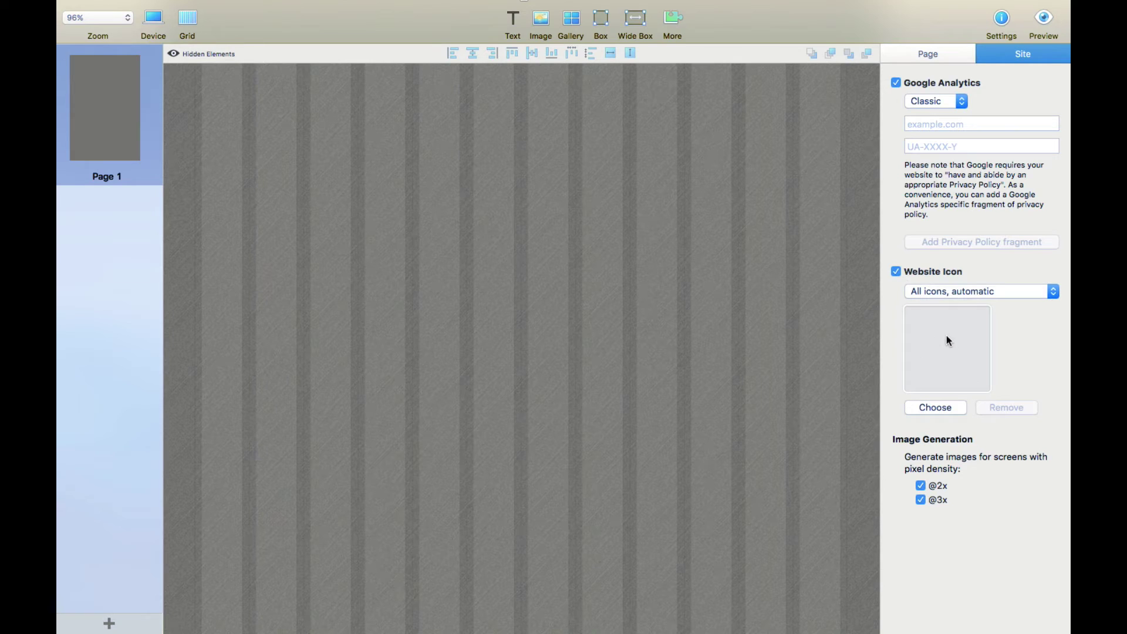
{"action": "left_click", "coordinate": [896, 271]}
{"action": "left_click", "coordinate": [896, 274]}
{"action": "left_click", "coordinate": [896, 83]}
{"action": "left_click", "coordinate": [954, 53]}
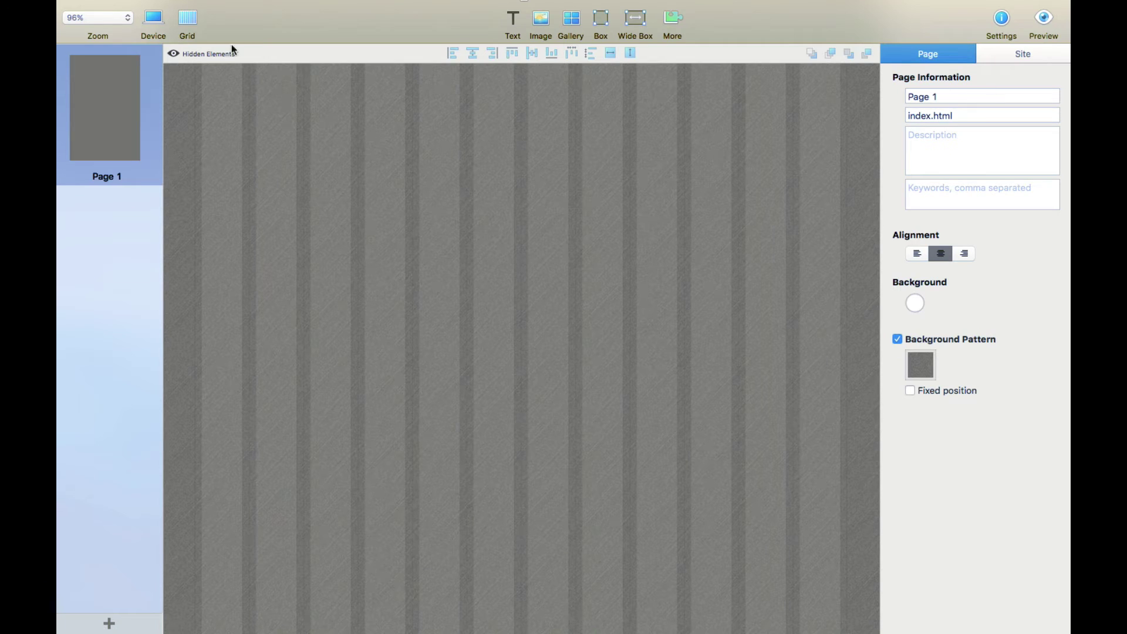
Step: Take the document window out of full screen
{"action": "mouse_move", "coordinate": [122, 12]}
{"action": "left_click", "coordinate": [95, 24]}
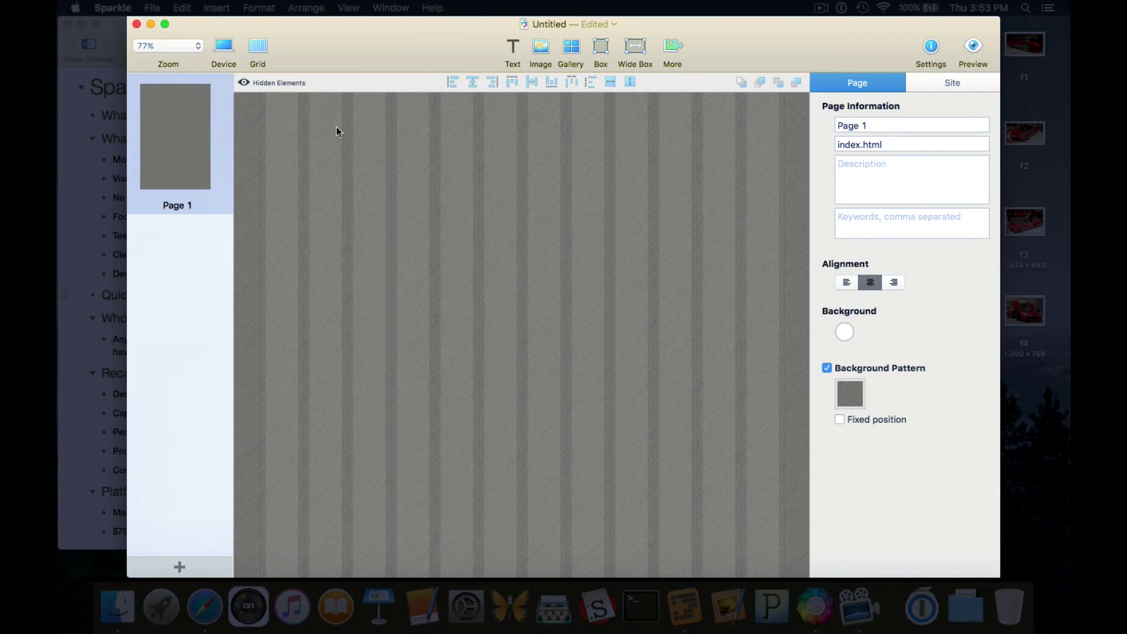
Step: Add a text placeholder on the lower right part of the page and enlarge its height to about sixteen lines
{"action": "left_click", "coordinate": [512, 47]}
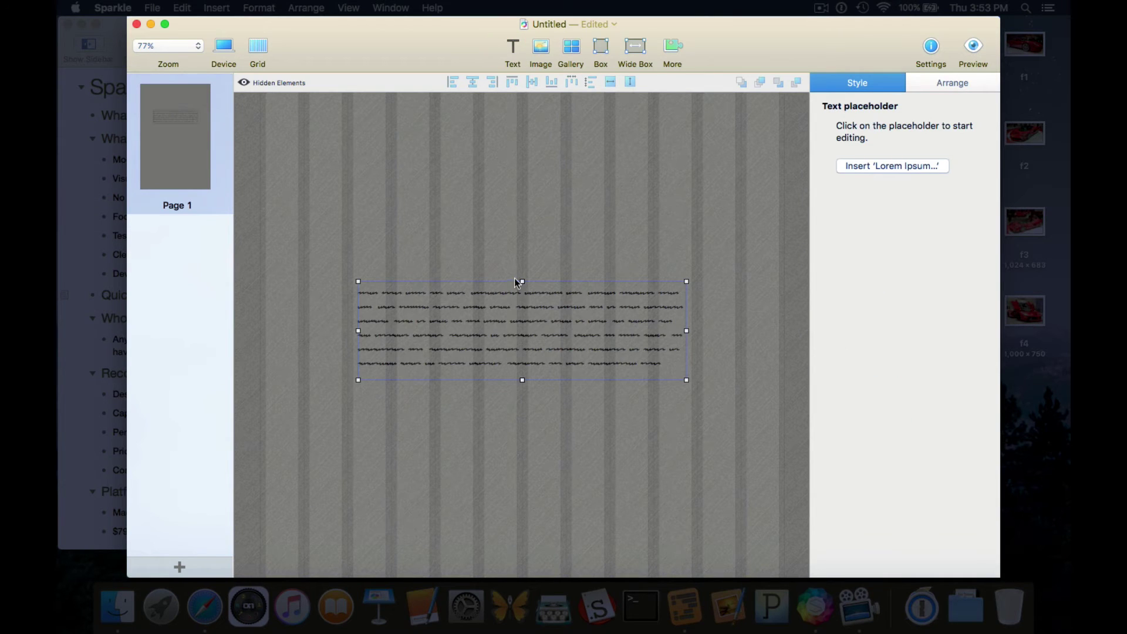
{"action": "left_click_drag", "start_coordinate": [517, 152], "coordinate": [675, 347]}
{"action": "left_click_drag", "start_coordinate": [667, 475], "coordinate": [671, 504]}
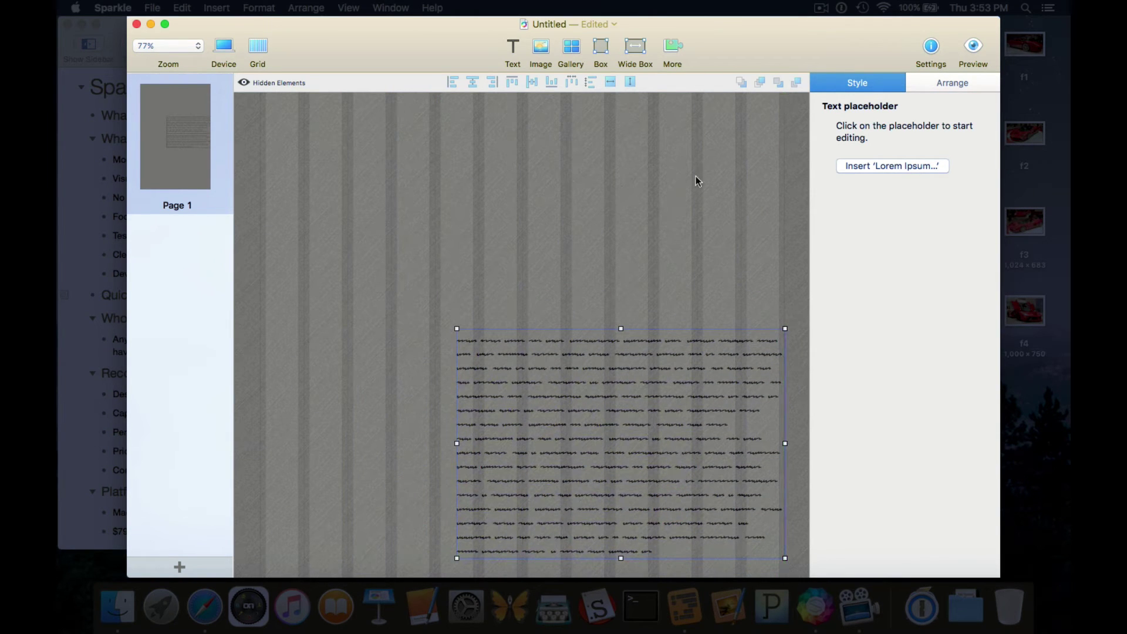
{"action": "left_click", "coordinate": [568, 57]}
{"action": "left_click_drag", "start_coordinate": [515, 288], "coordinate": [449, 144]}
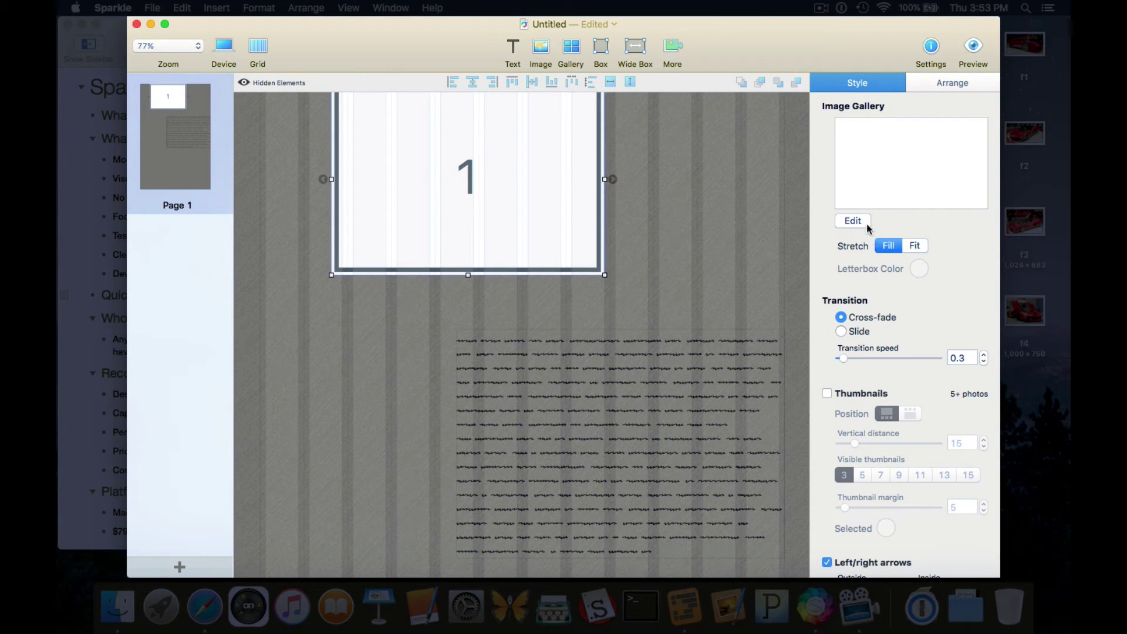
{"action": "left_click", "coordinate": [827, 396]}
{"action": "left_click", "coordinate": [502, 169]}
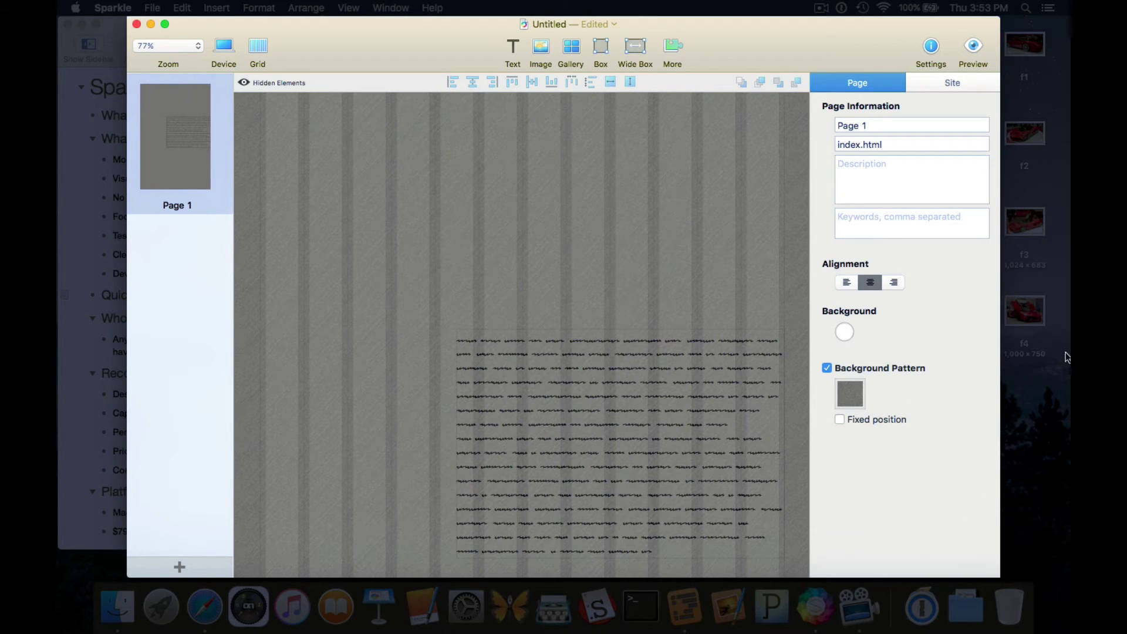
{"action": "left_click", "coordinate": [1020, 41]}
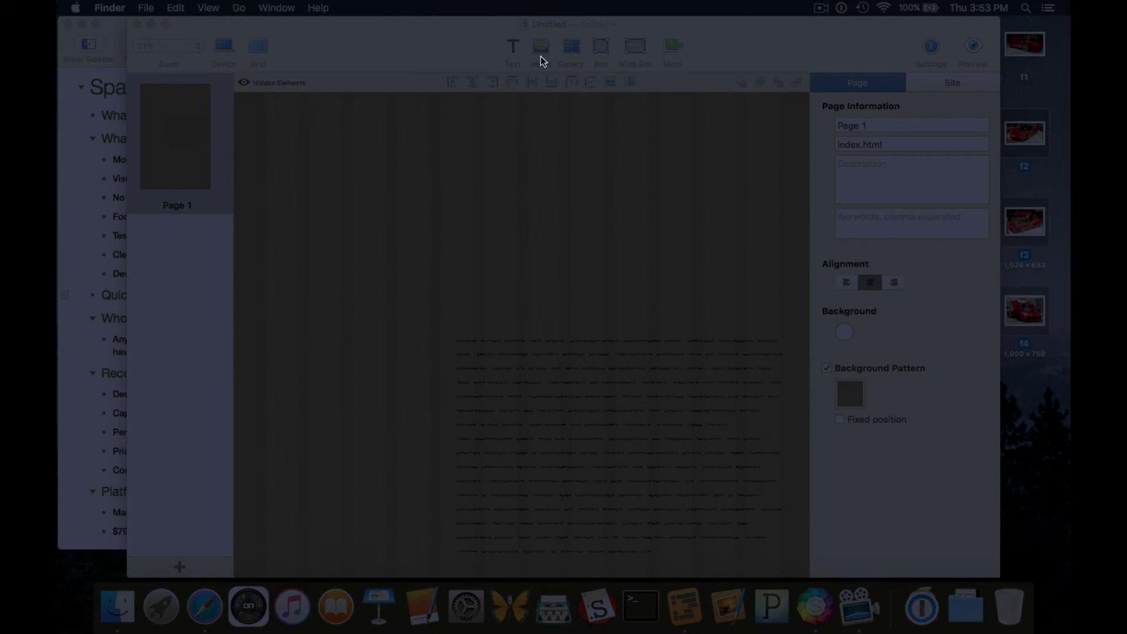
{"action": "left_click", "coordinate": [579, 212]}
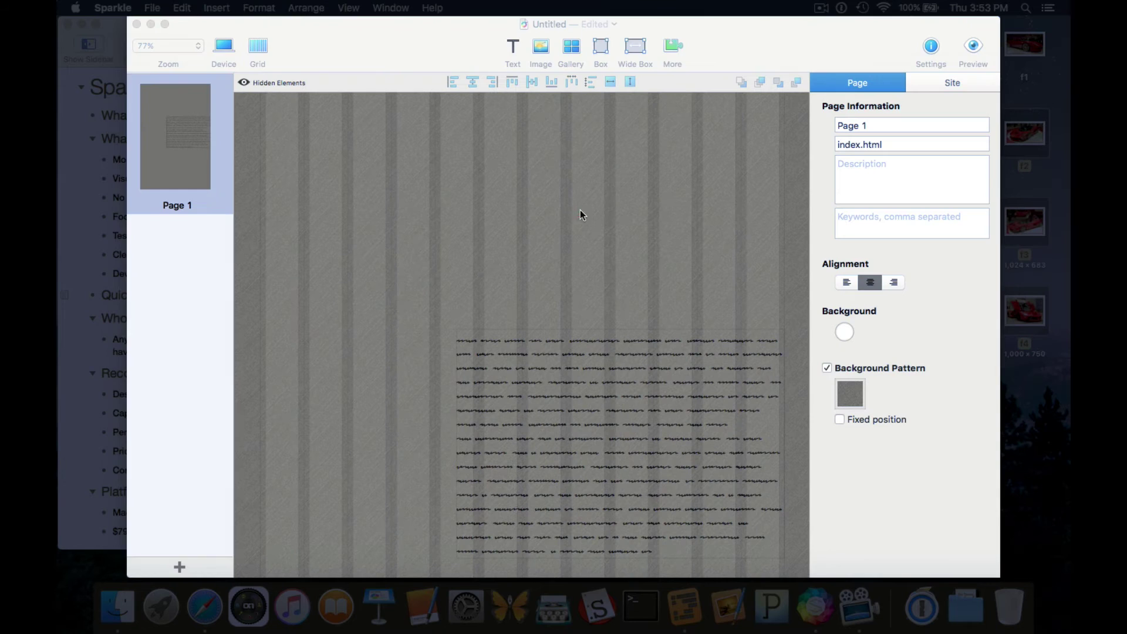
{"action": "left_click", "coordinate": [571, 45]}
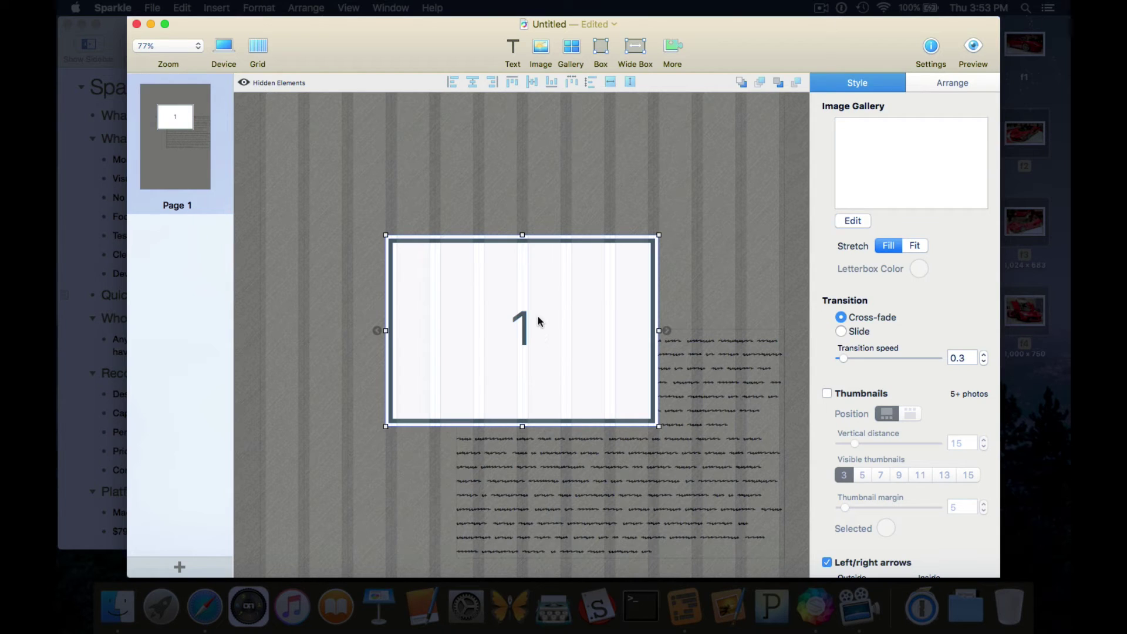
{"action": "key", "text": "Delete"}
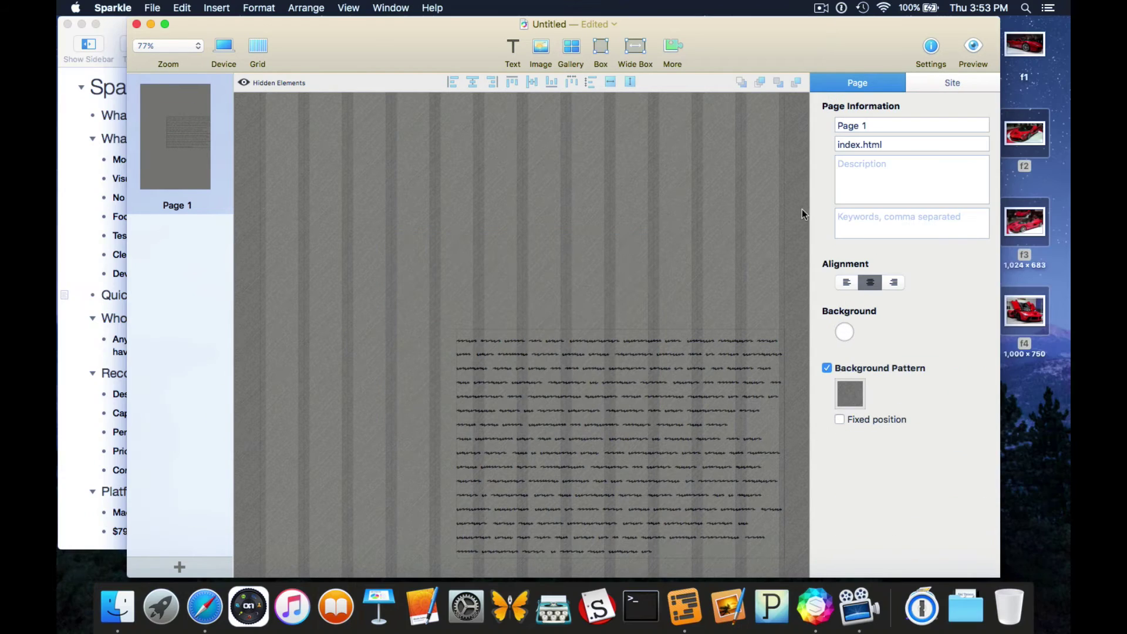
Step: Place the four car images f1 to f4 from the desktop on the page, combined into one gallery
{"action": "left_click", "coordinate": [1064, 318]}
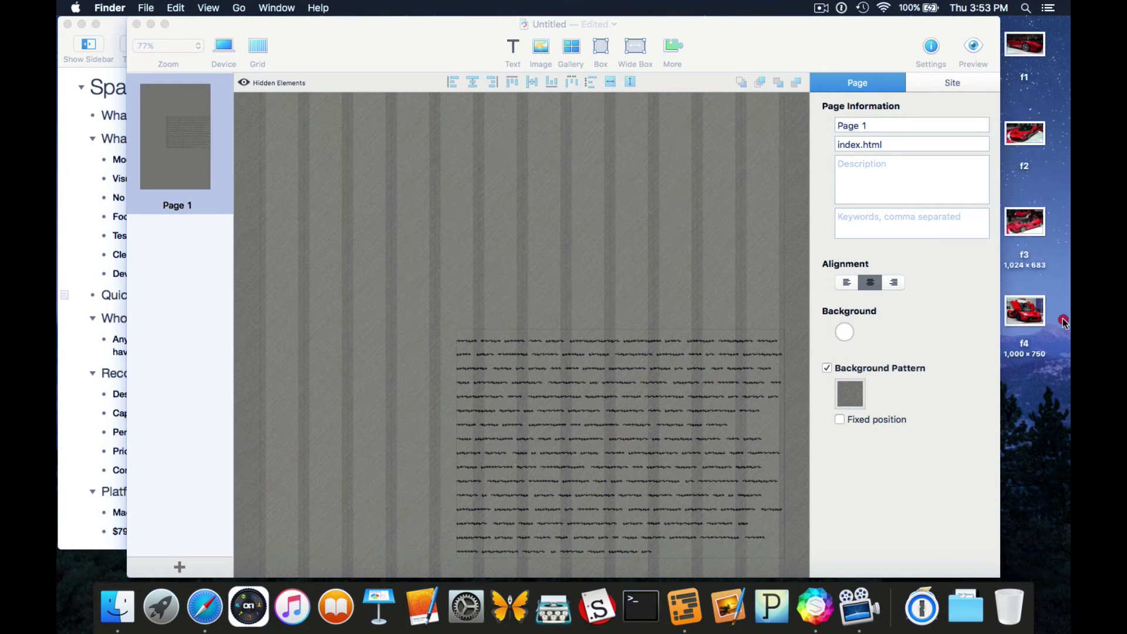
{"action": "left_click_drag", "start_coordinate": [1063, 320], "coordinate": [535, 253]}
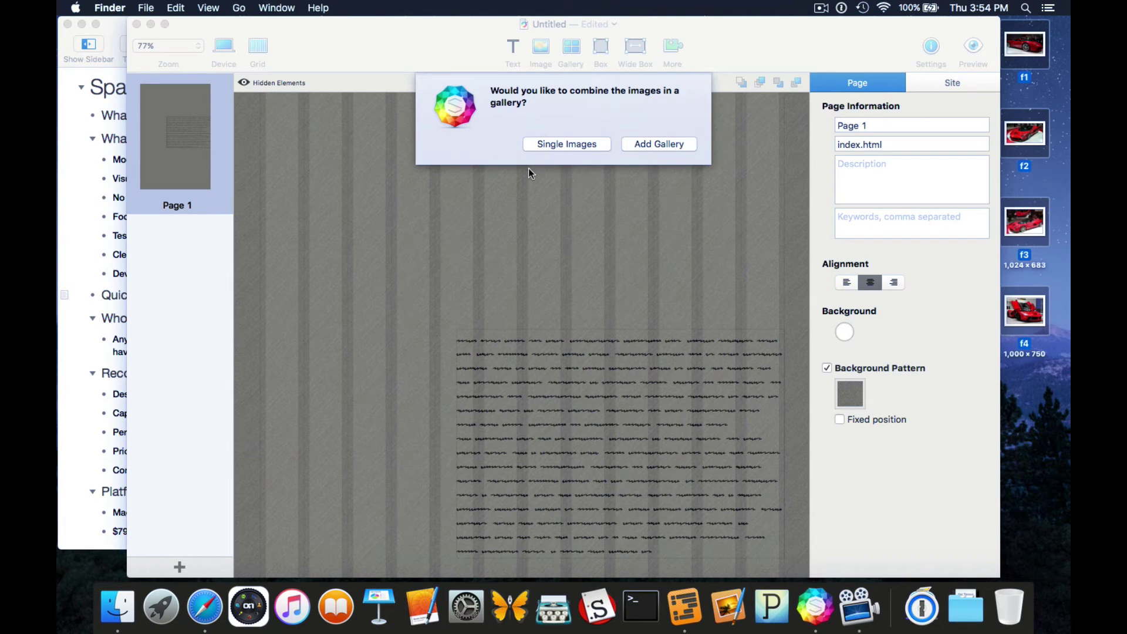
{"action": "left_click", "coordinate": [640, 146]}
Step: Position and enlarge the gallery to span most of the page width above the text, with its stretch set to Fit
{"action": "left_click_drag", "start_coordinate": [510, 318], "coordinate": [467, 171]}
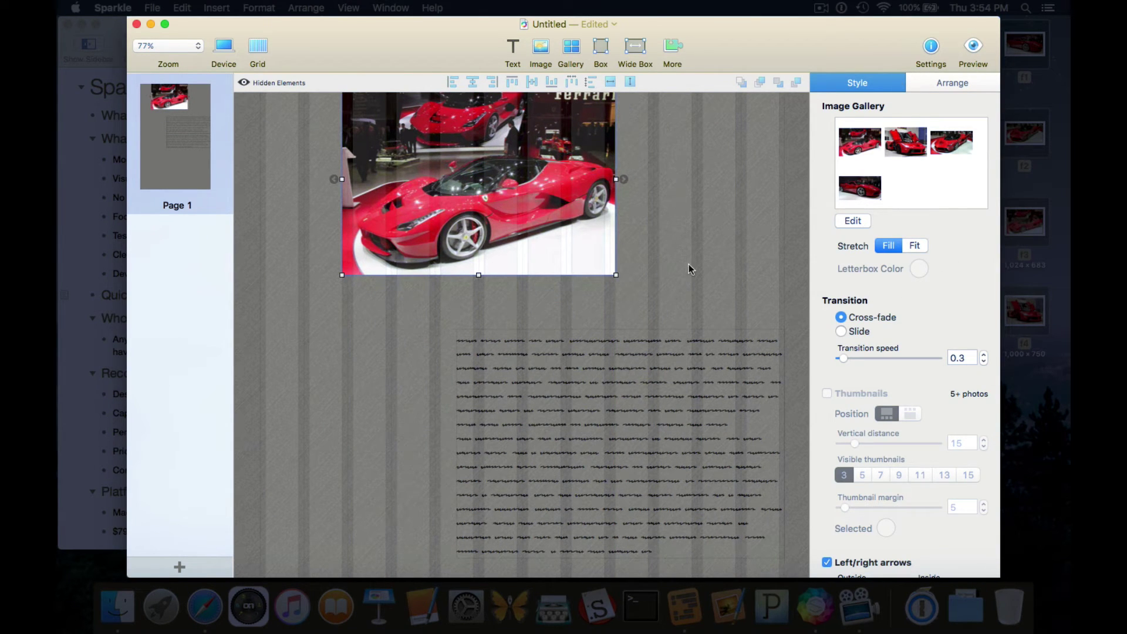
{"action": "left_click_drag", "start_coordinate": [467, 213], "coordinate": [401, 220]}
{"action": "left_click", "coordinate": [912, 247]}
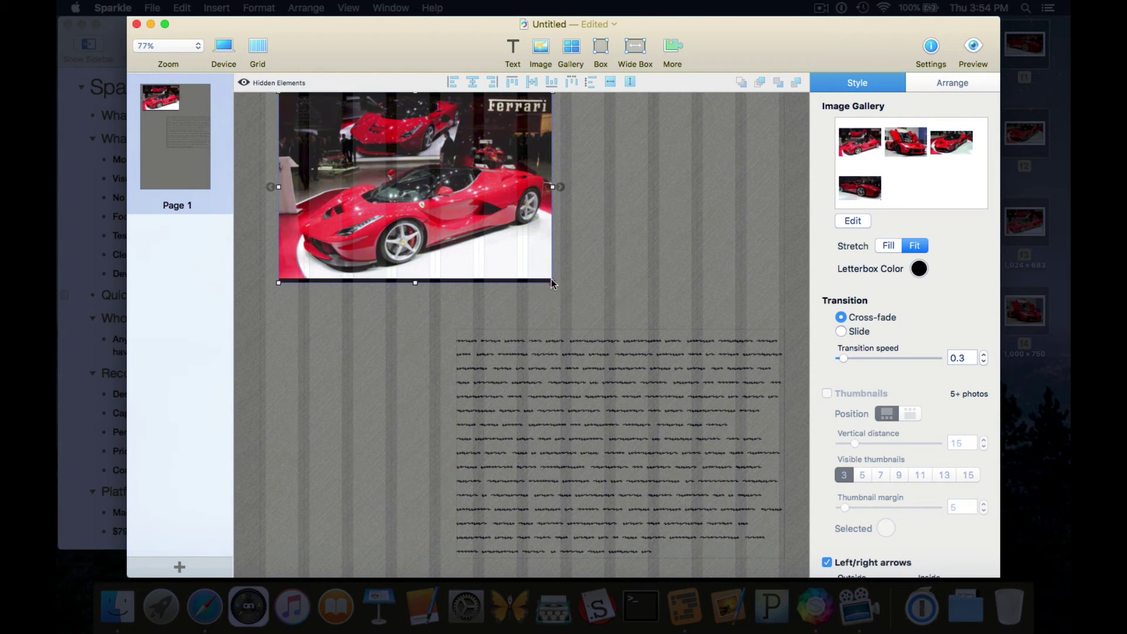
{"action": "left_click_drag", "start_coordinate": [551, 282], "coordinate": [762, 273]}
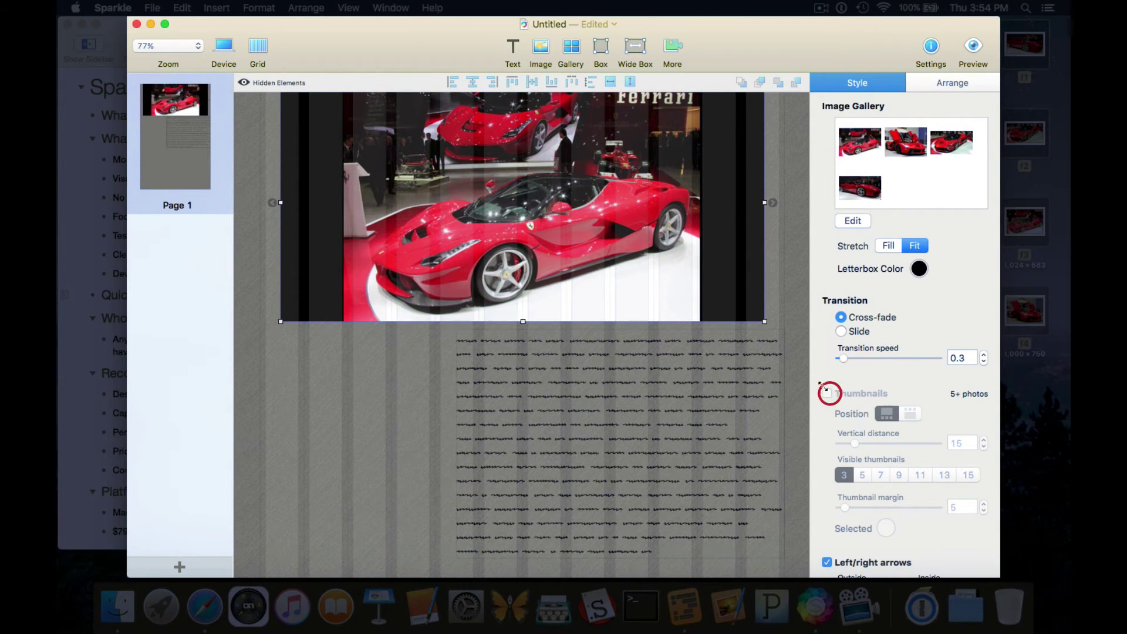
Step: Try the Fill stretch on the car gallery and return it to Fit
{"action": "scroll", "coordinate": [936, 320], "scroll_direction": "down", "scroll_amount": 5}
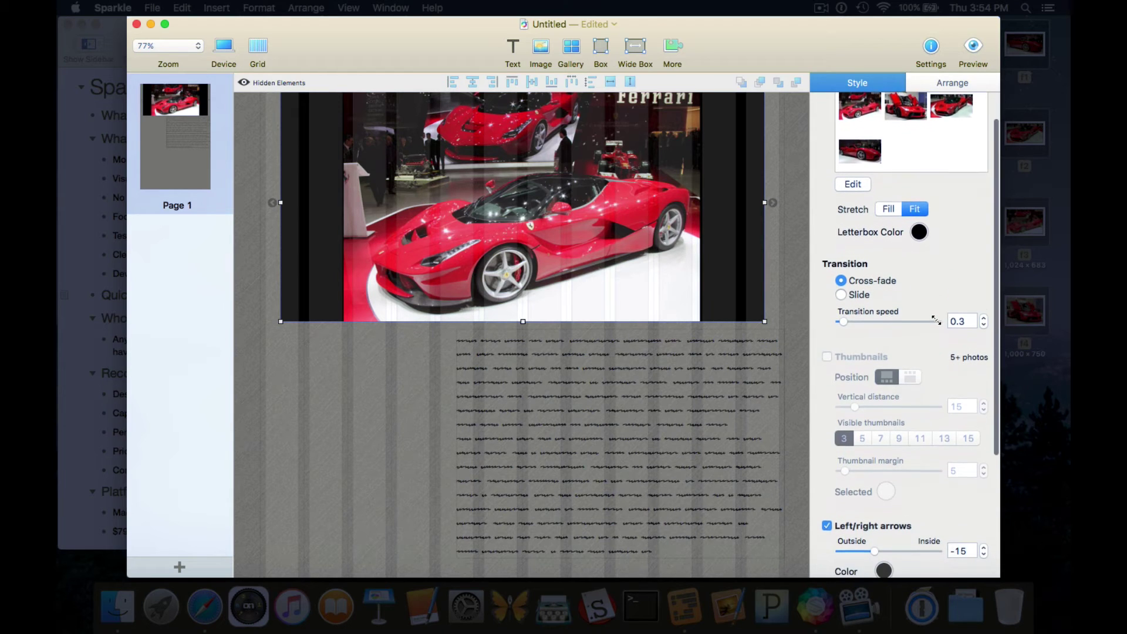
{"action": "left_click", "coordinate": [888, 185]}
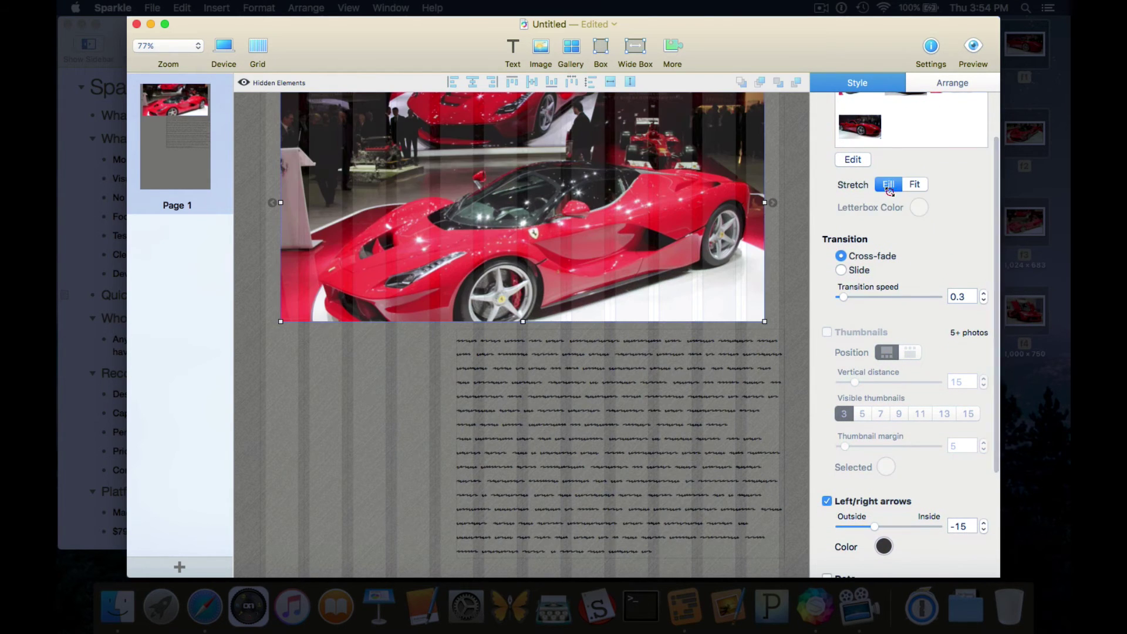
{"action": "left_click", "coordinate": [917, 185]}
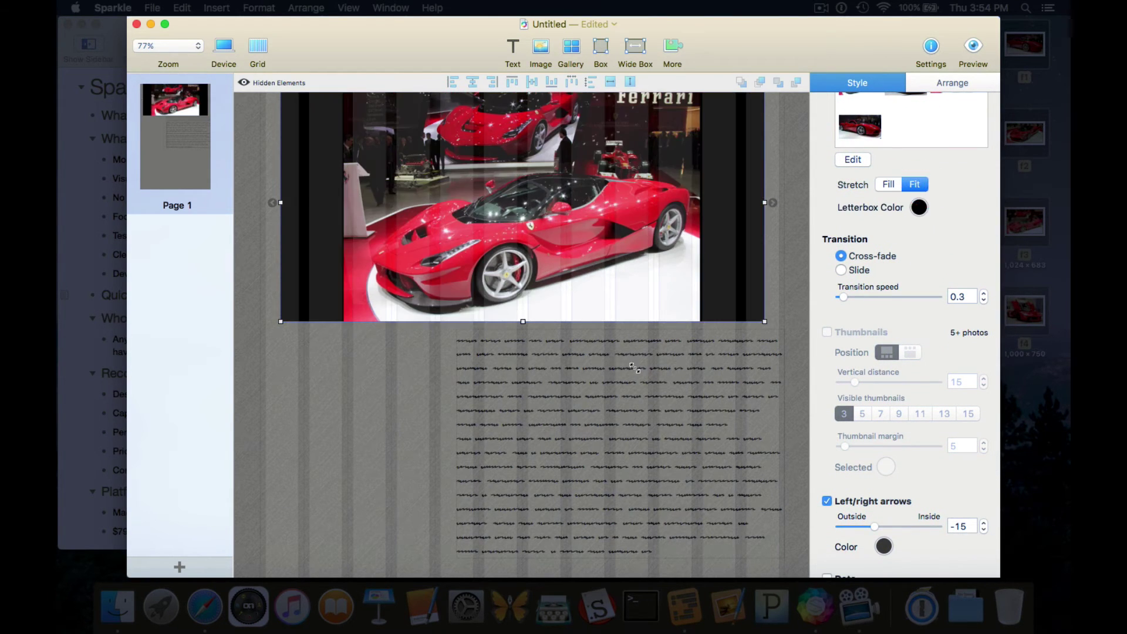
Step: Shorten the text placeholder by lowering its top edge to leave a wide gap beneath the gallery
{"action": "left_click", "coordinate": [609, 347]}
{"action": "left_click_drag", "start_coordinate": [620, 327], "coordinate": [626, 444]}
{"action": "left_click", "coordinate": [620, 335]}
Step: Examine the car gallery's transition, thumbnail, arrow, dot, wrap-around and automatic slideshow options
{"action": "left_click", "coordinate": [617, 302]}
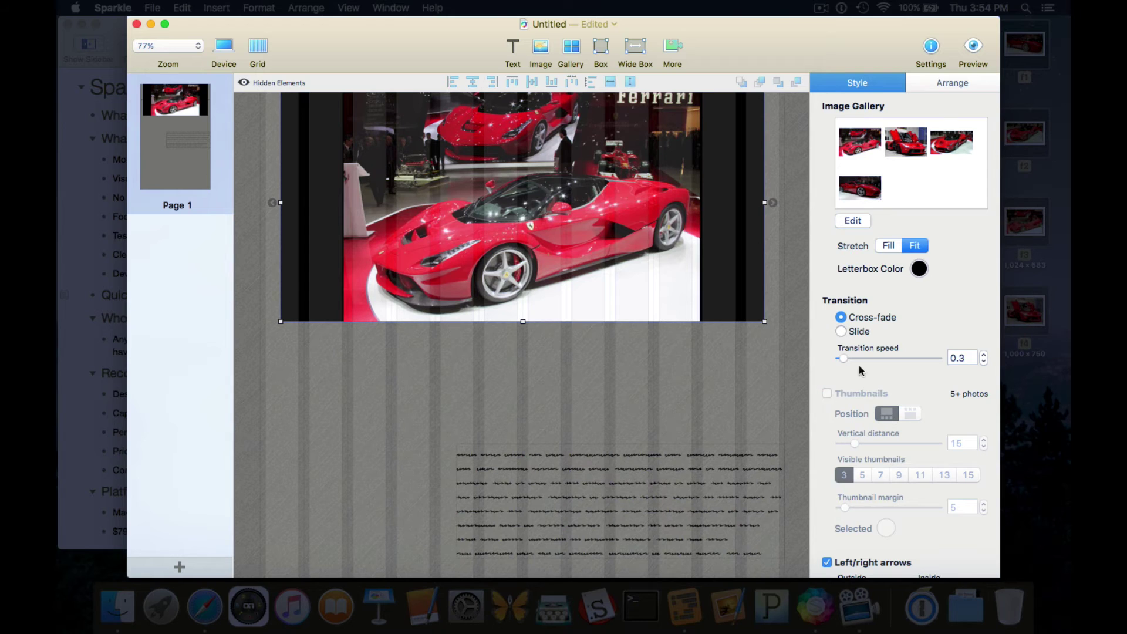
{"action": "scroll", "coordinate": [910, 322], "scroll_direction": "down", "scroll_amount": 5}
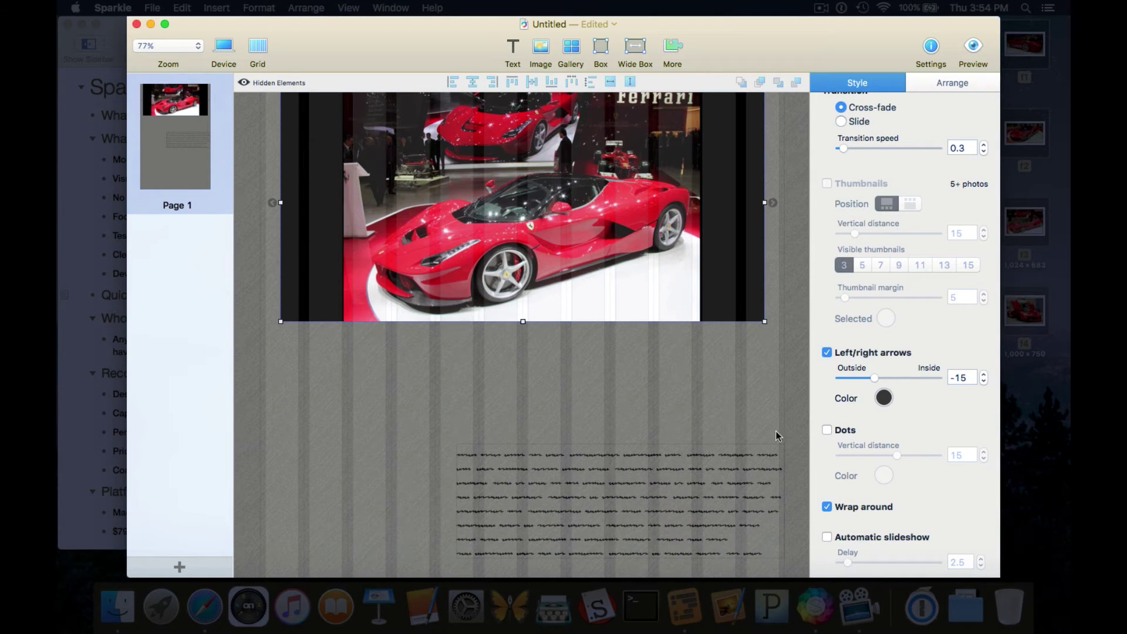
{"action": "scroll", "coordinate": [679, 328], "scroll_direction": "up", "scroll_amount": 1}
{"action": "scroll", "coordinate": [677, 322], "scroll_direction": "down", "scroll_amount": 2}
{"action": "scroll", "coordinate": [677, 322], "scroll_direction": "up", "scroll_amount": 3}
Step: Extend the text placeholder's top edge upward to just below the gallery
{"action": "left_click", "coordinate": [667, 480]}
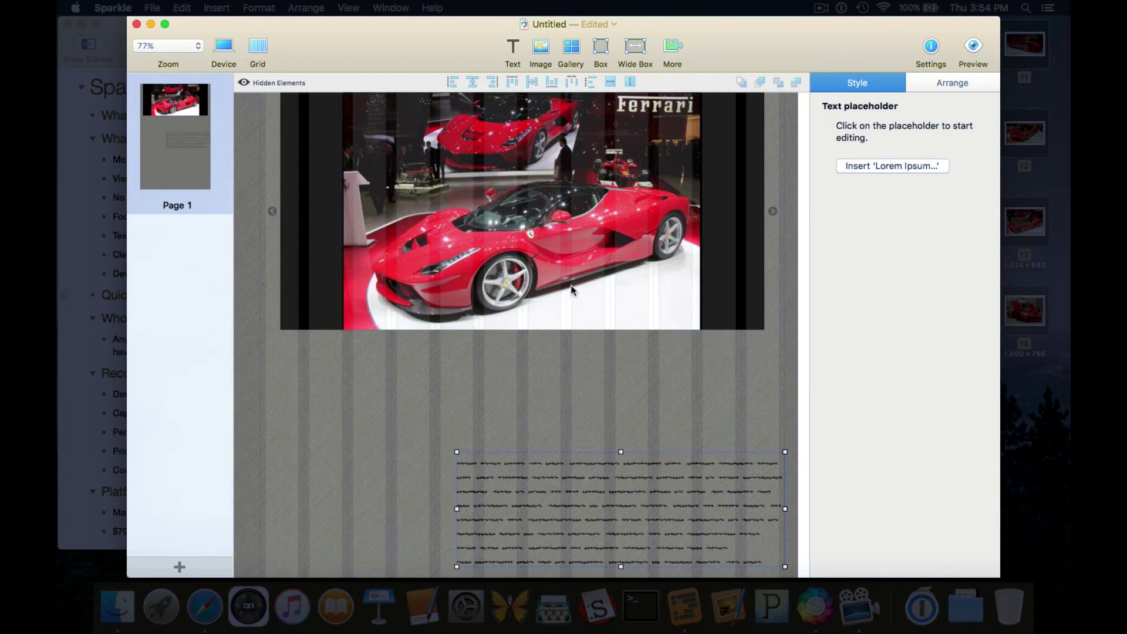
{"action": "mouse_move", "coordinate": [621, 452]}
{"action": "left_mouse_down"}
{"action": "mouse_move", "coordinate": [614, 302]}
{"action": "mouse_move", "coordinate": [616, 342]}
{"action": "left_mouse_up"}
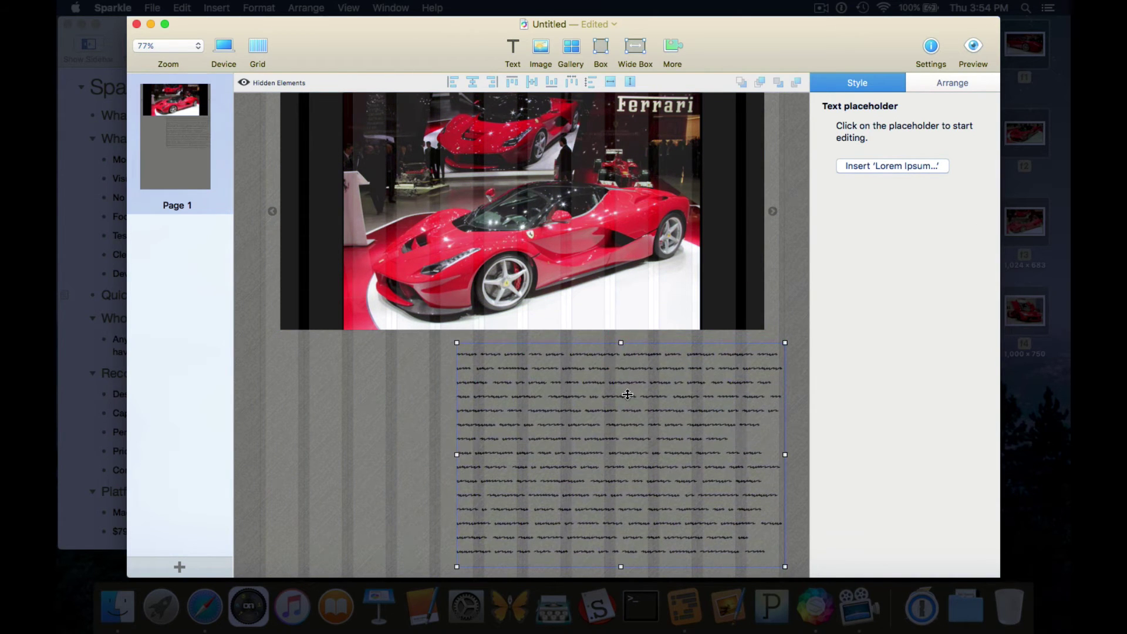
{"action": "left_click", "coordinate": [365, 429]}
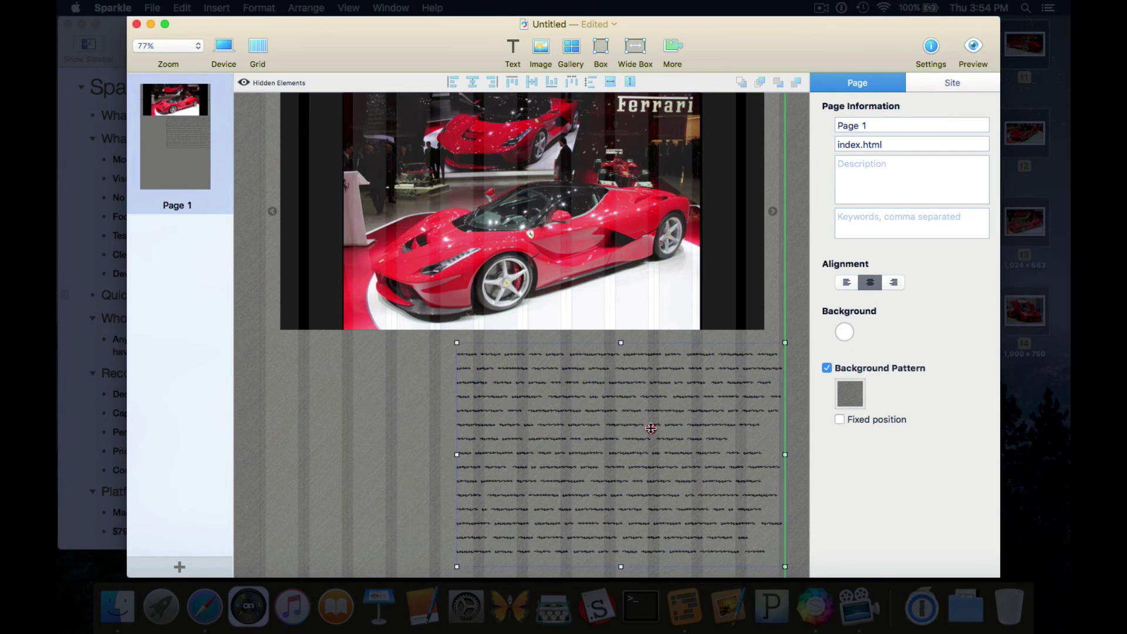
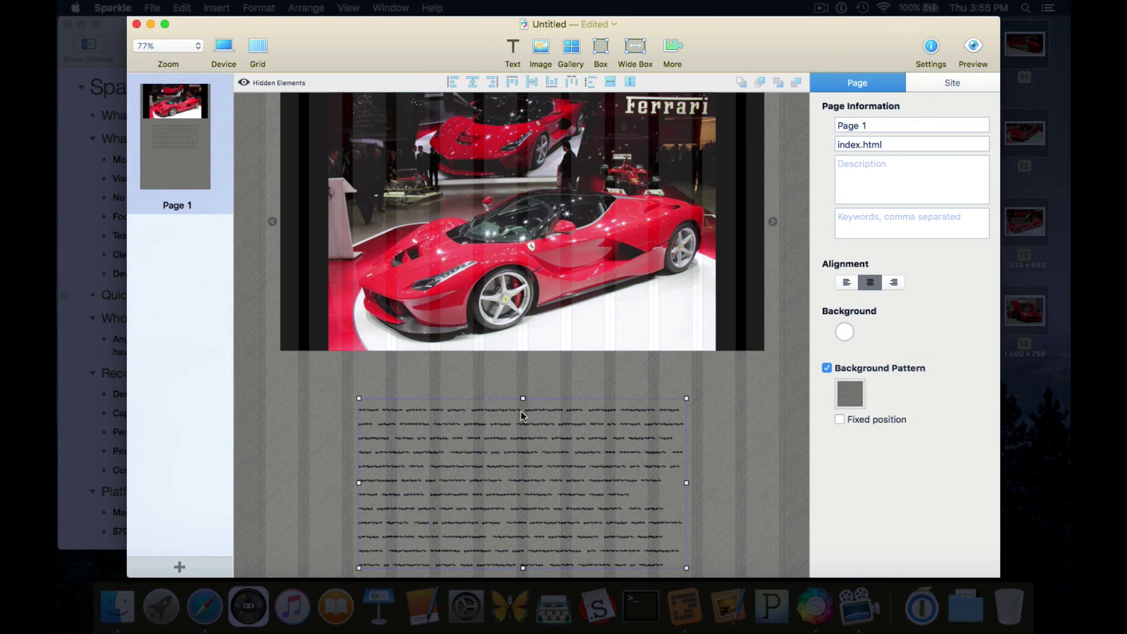
Step: Raise the top edge of the centered text placeholder closer to the gallery's bottom edge
{"action": "left_click", "coordinate": [521, 400]}
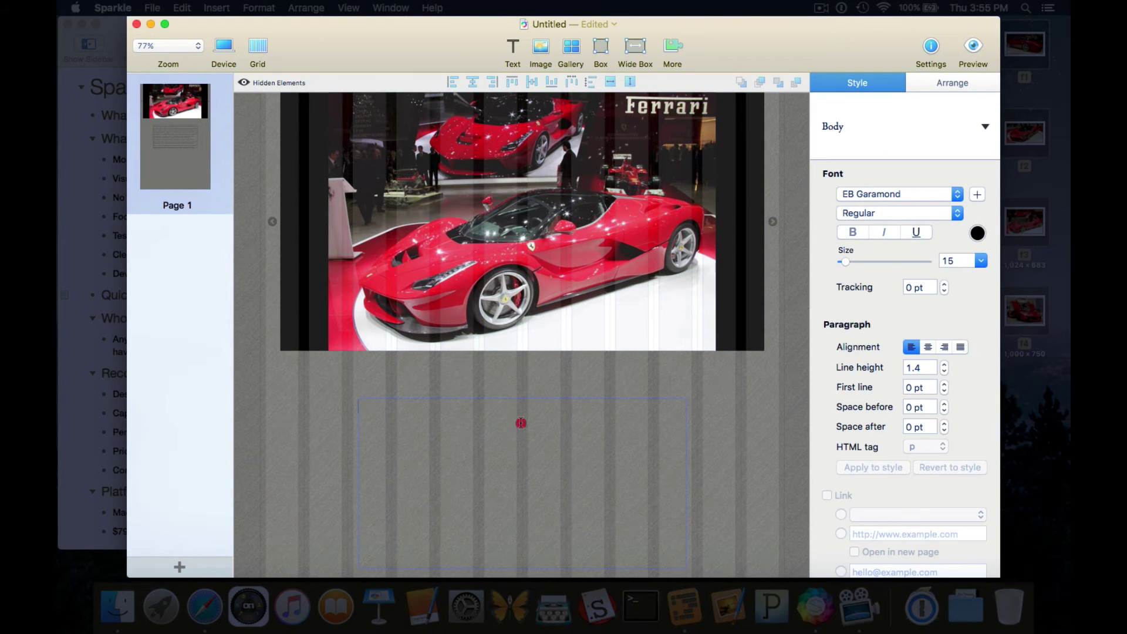
{"action": "key", "text": "Escape"}
{"action": "left_click", "coordinate": [336, 410]}
{"action": "left_click", "coordinate": [423, 433]}
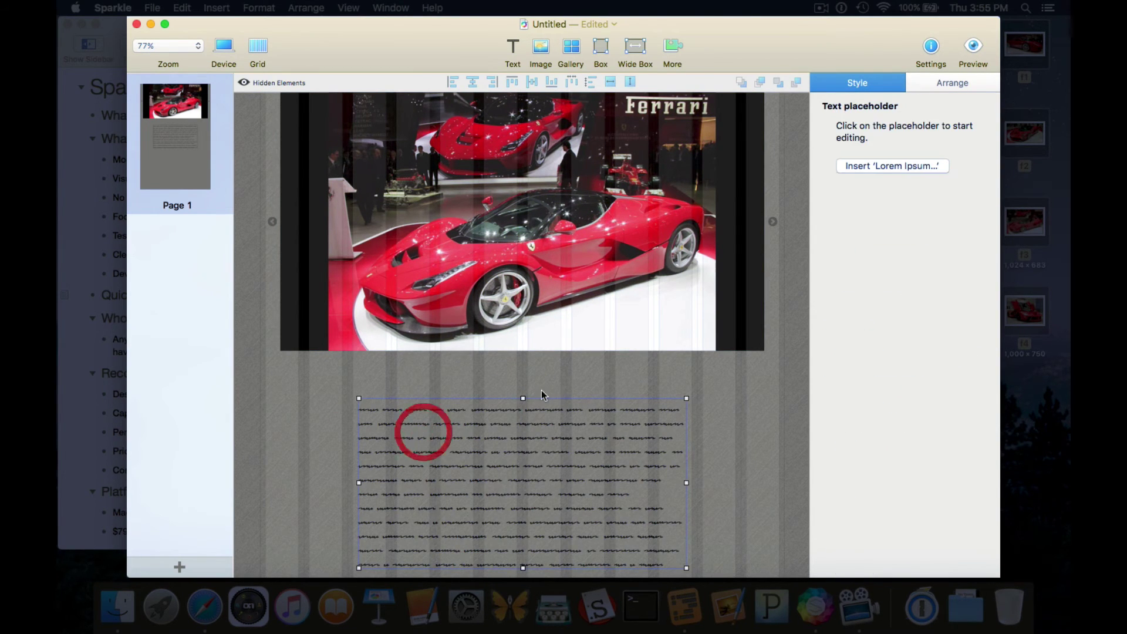
{"action": "left_click_drag", "start_coordinate": [521, 399], "coordinate": [521, 368]}
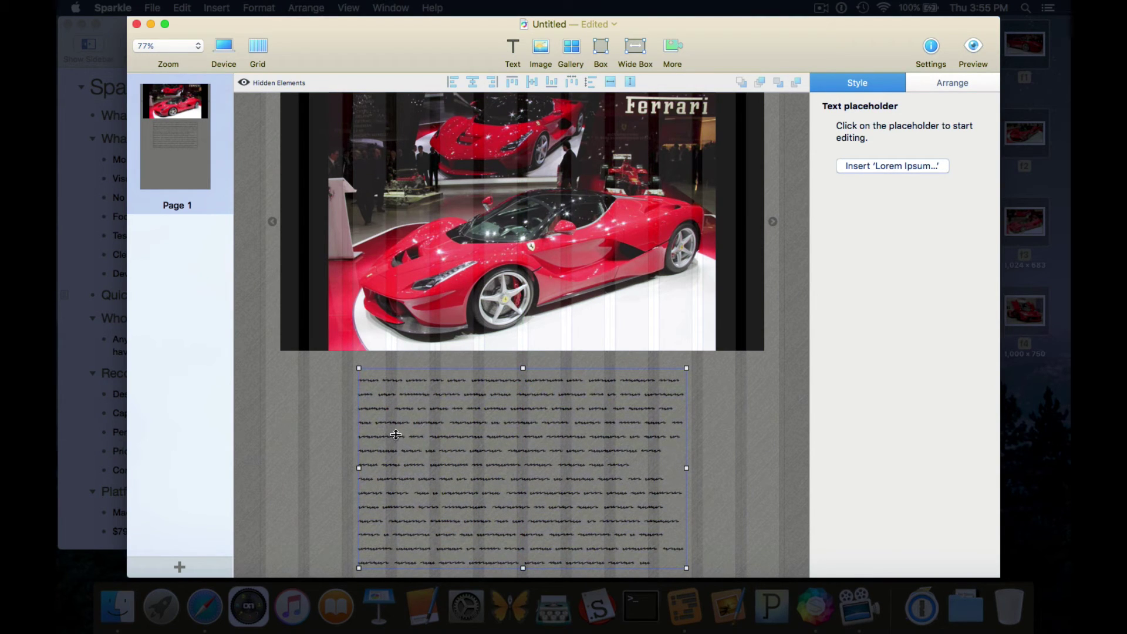
Step: Open a live preview of the page in Safari for this computer only and step forward through the gallery images
{"action": "left_click", "coordinate": [969, 42]}
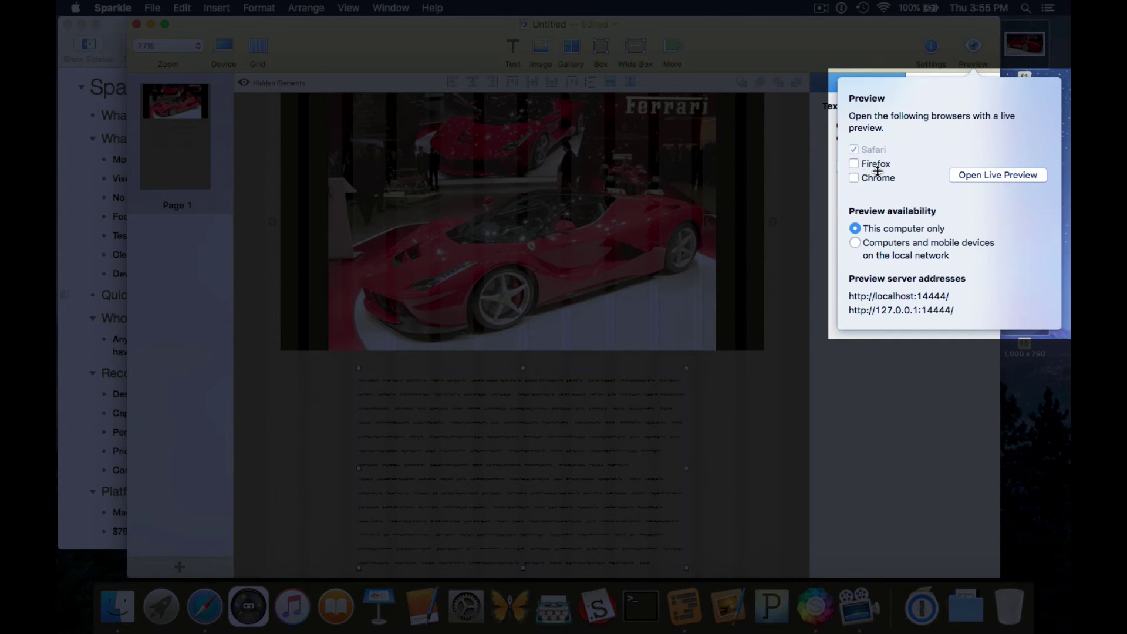
{"action": "left_click", "coordinate": [996, 175]}
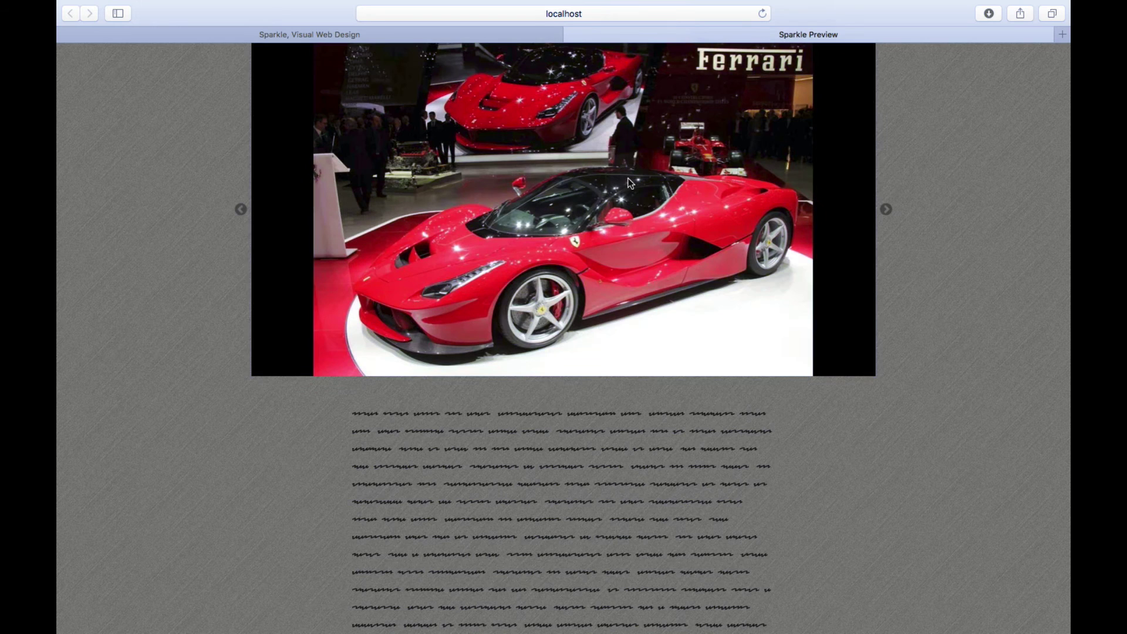
{"action": "left_click", "coordinate": [888, 209]}
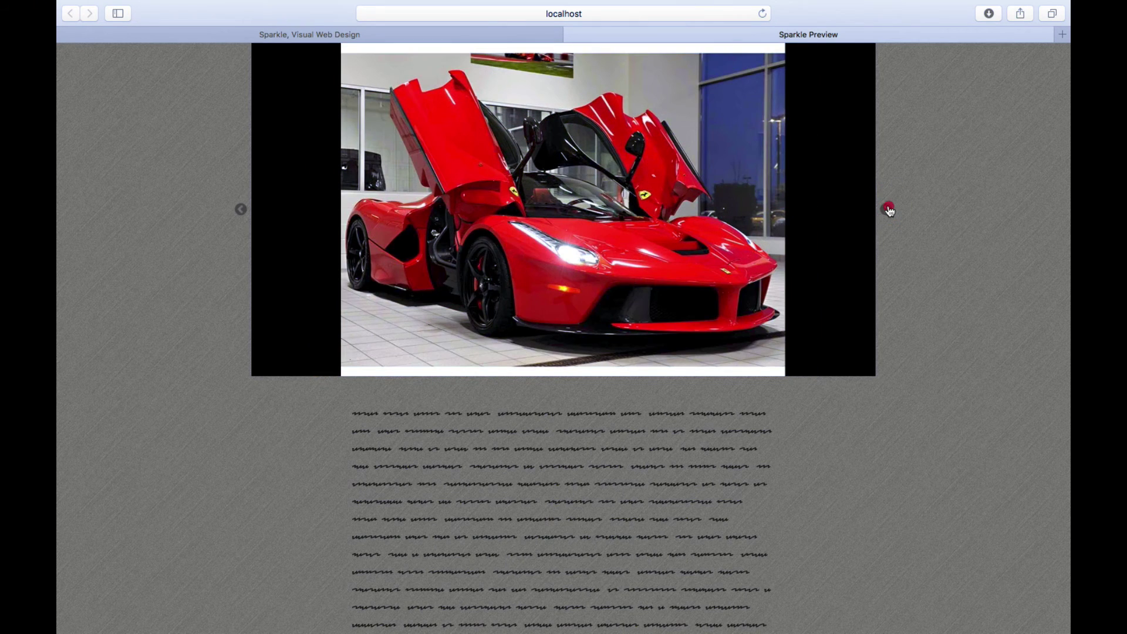
{"action": "left_click", "coordinate": [888, 209]}
{"action": "left_click", "coordinate": [888, 209]}
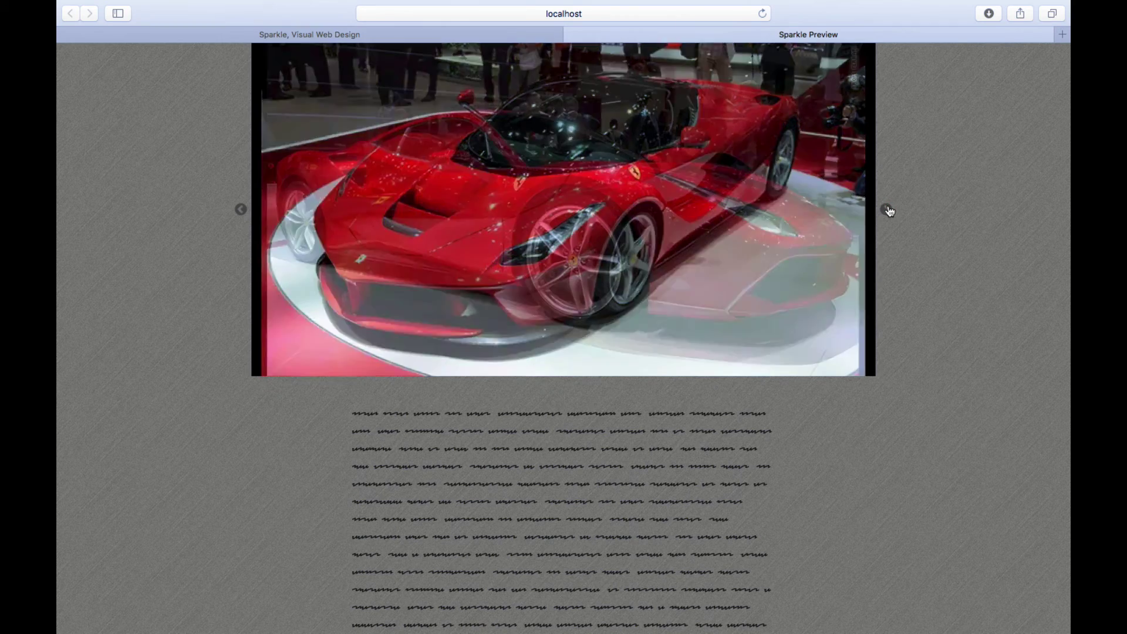
{"action": "left_click", "coordinate": [888, 209]}
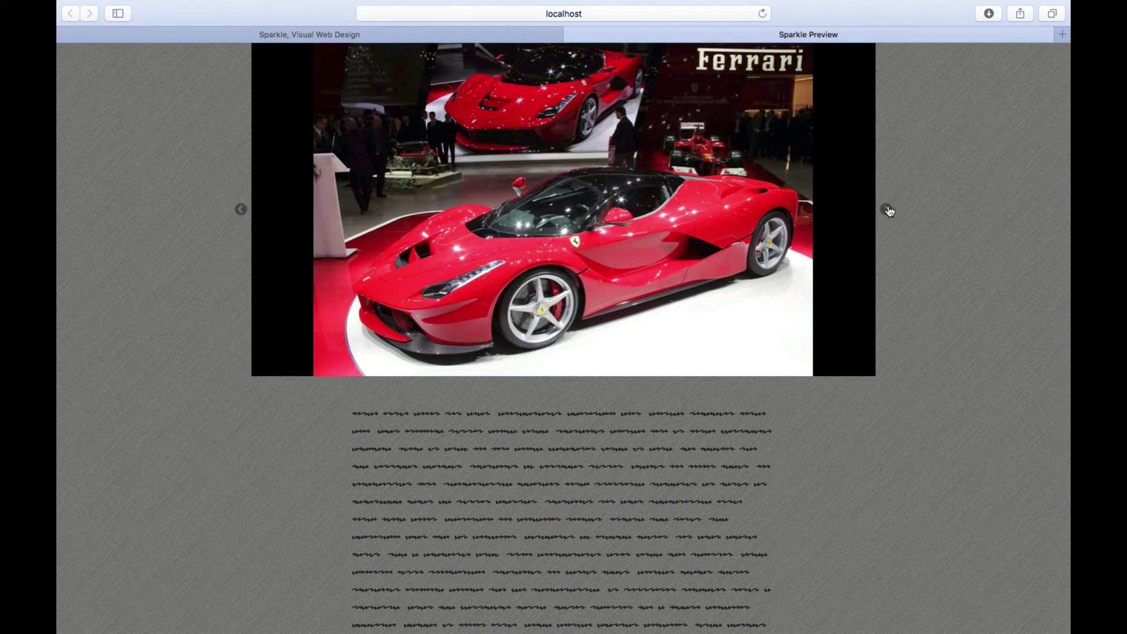
{"action": "left_click", "coordinate": [888, 209]}
{"action": "left_click", "coordinate": [888, 209]}
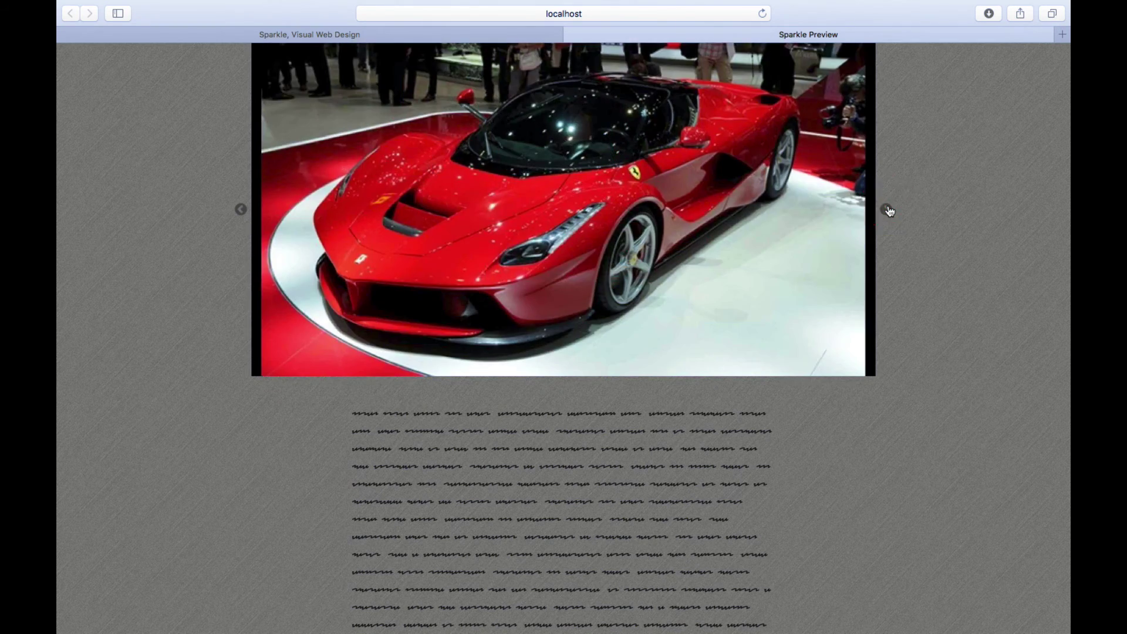
Step: Switch back to Sparkle and examine the version and credits in its About window
{"action": "left_click", "coordinate": [366, 34]}
{"action": "key", "text": "super+Tab"}
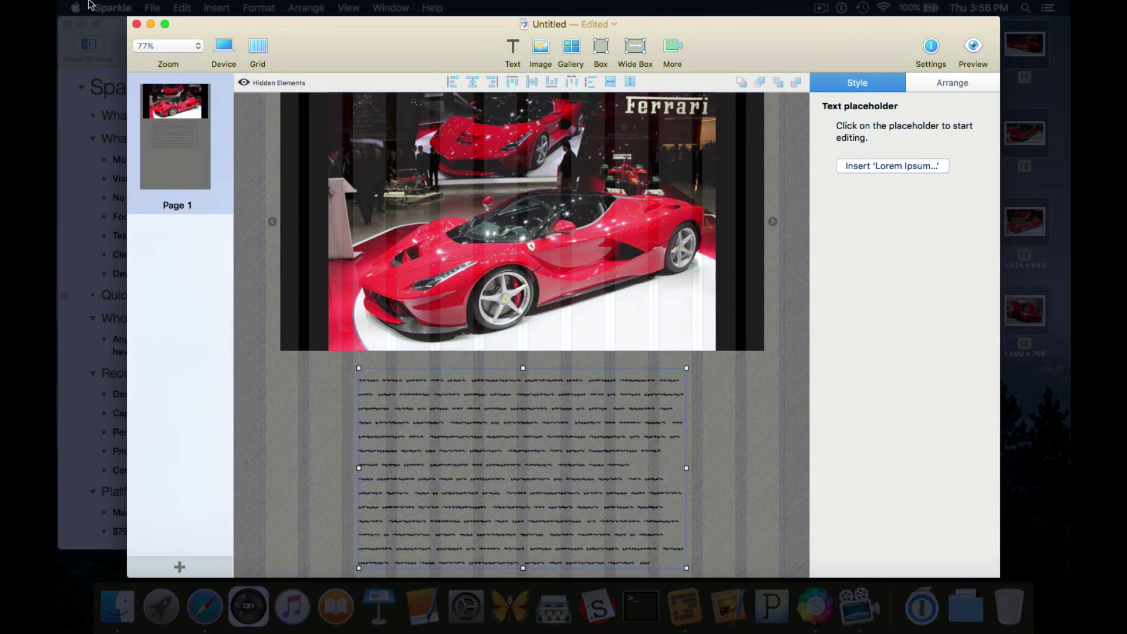
{"action": "left_click", "coordinate": [113, 5]}
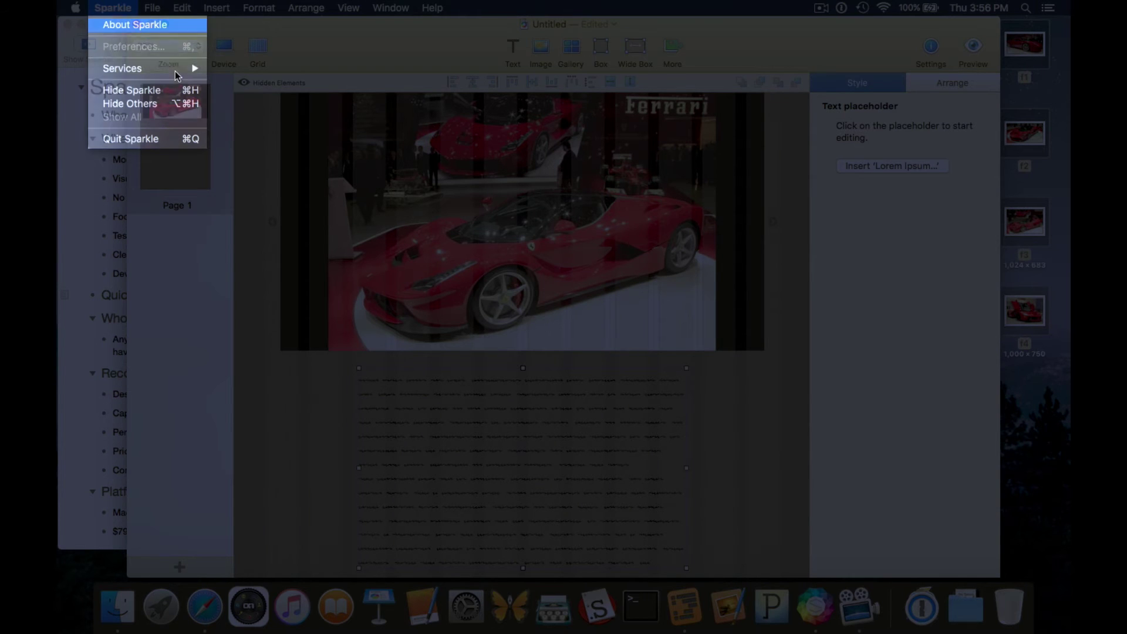
{"action": "left_click", "coordinate": [140, 25]}
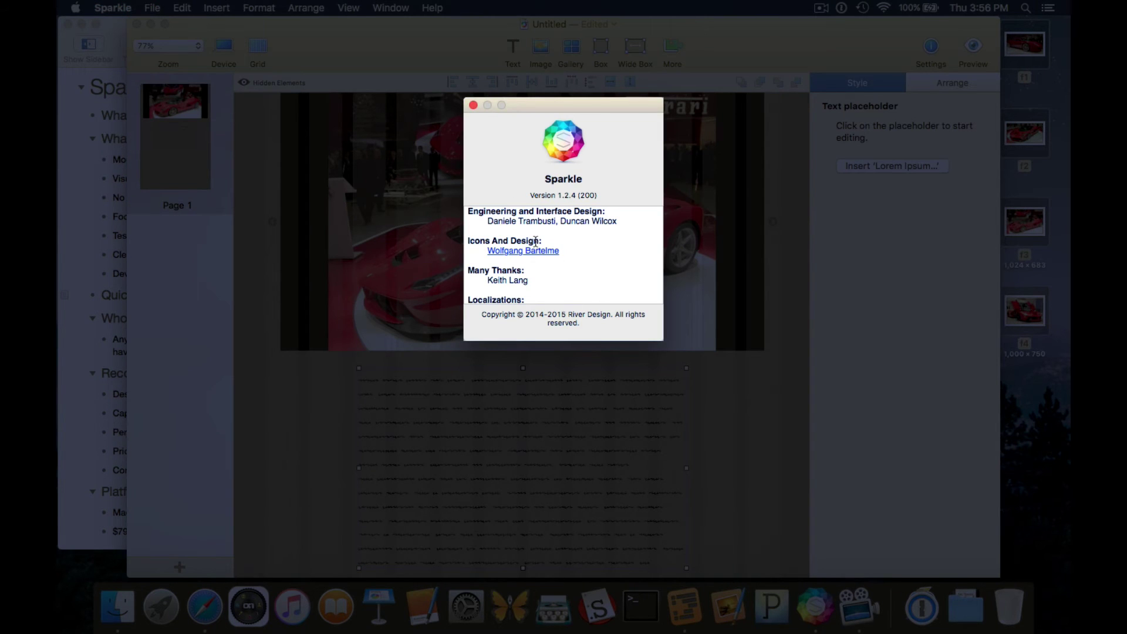
{"action": "scroll", "coordinate": [537, 226], "scroll_direction": "down", "scroll_amount": 3}
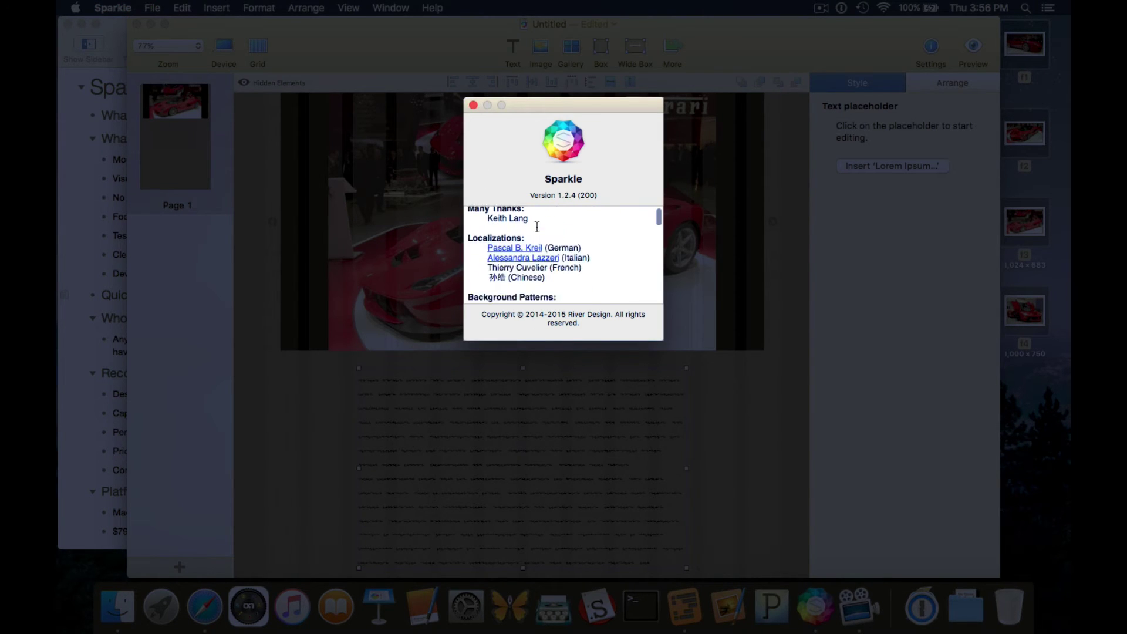
Step: Review the beginning of the credits, close the About window and look over the application-level commands
{"action": "scroll", "coordinate": [536, 226], "scroll_direction": "up", "scroll_amount": 3}
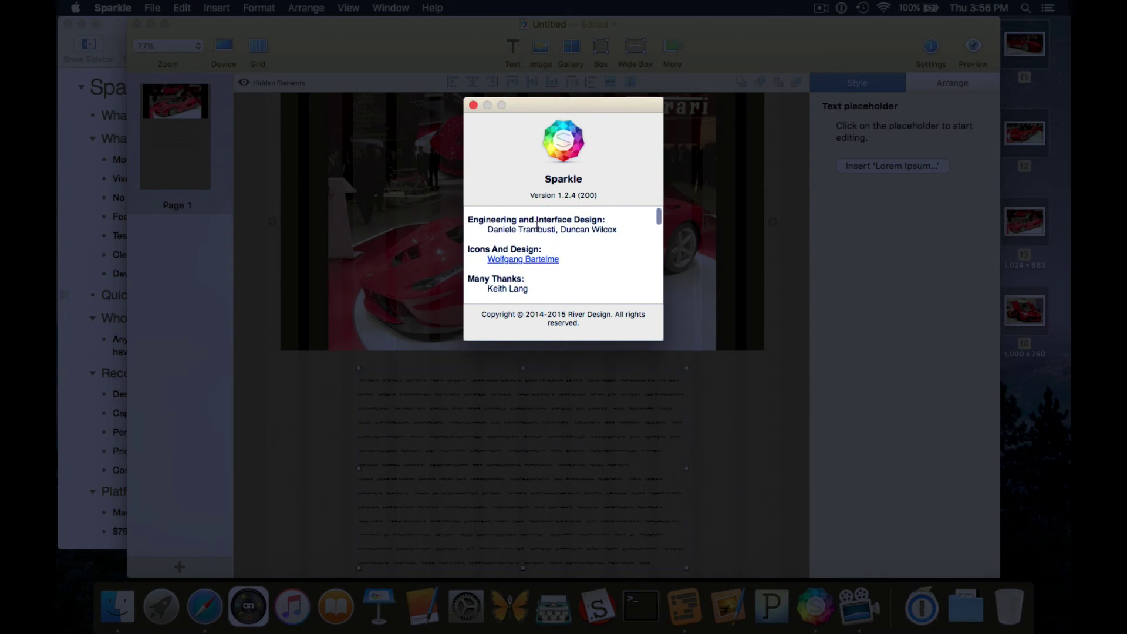
{"action": "left_click", "coordinate": [472, 105]}
{"action": "left_click", "coordinate": [113, 8]}
{"action": "mouse_move", "coordinate": [123, 69]}
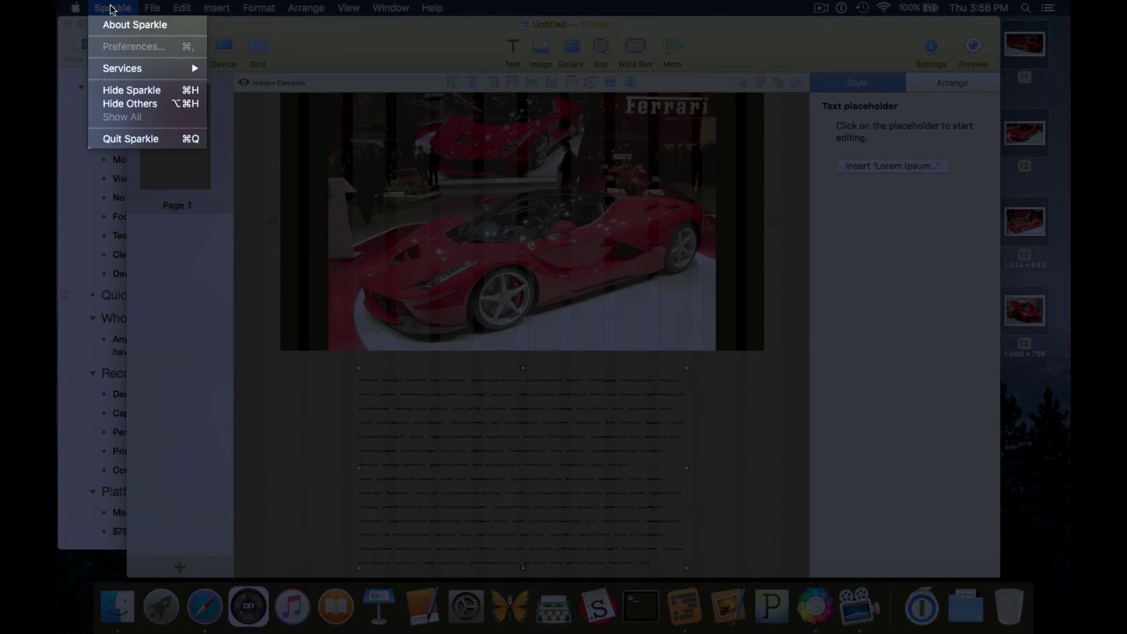
{"action": "left_click", "coordinate": [110, 6]}
{"action": "left_click", "coordinate": [110, 6]}
{"action": "left_click", "coordinate": [110, 5]}
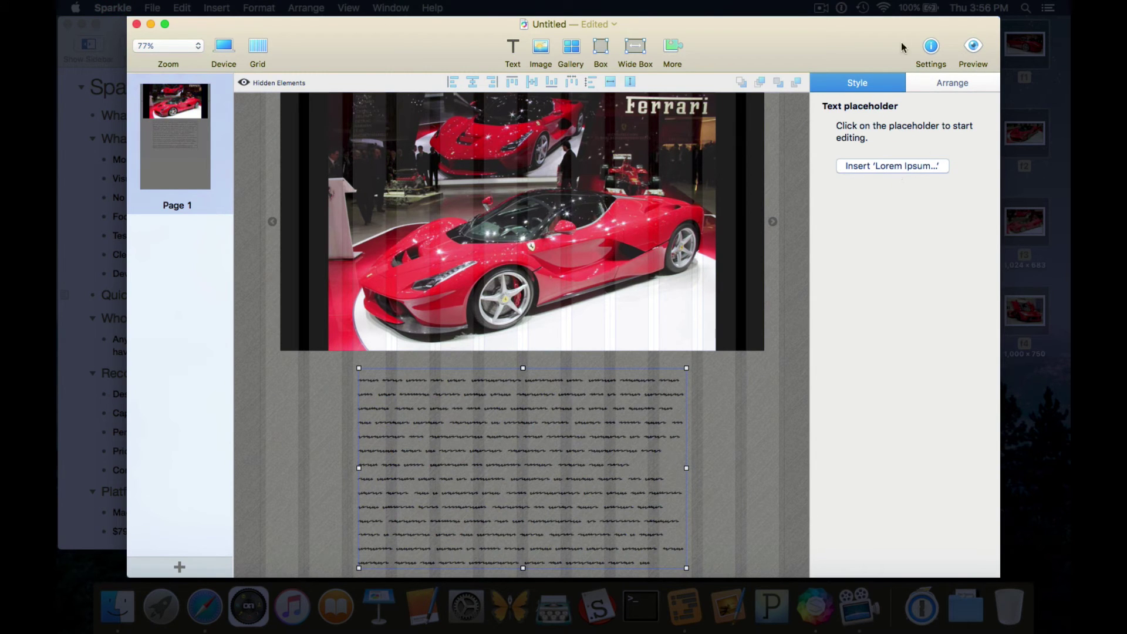
Step: Examine the available File, Edit, Insert, Format, Arrange and View commands
{"action": "left_click", "coordinate": [153, 6]}
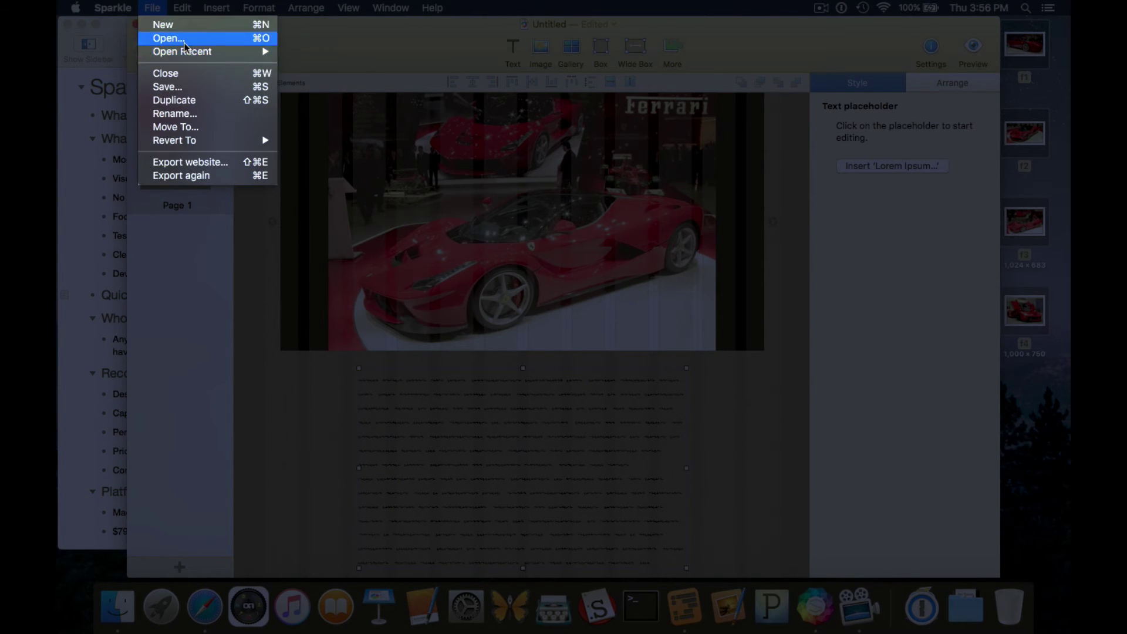
{"action": "mouse_move", "coordinate": [188, 53]}
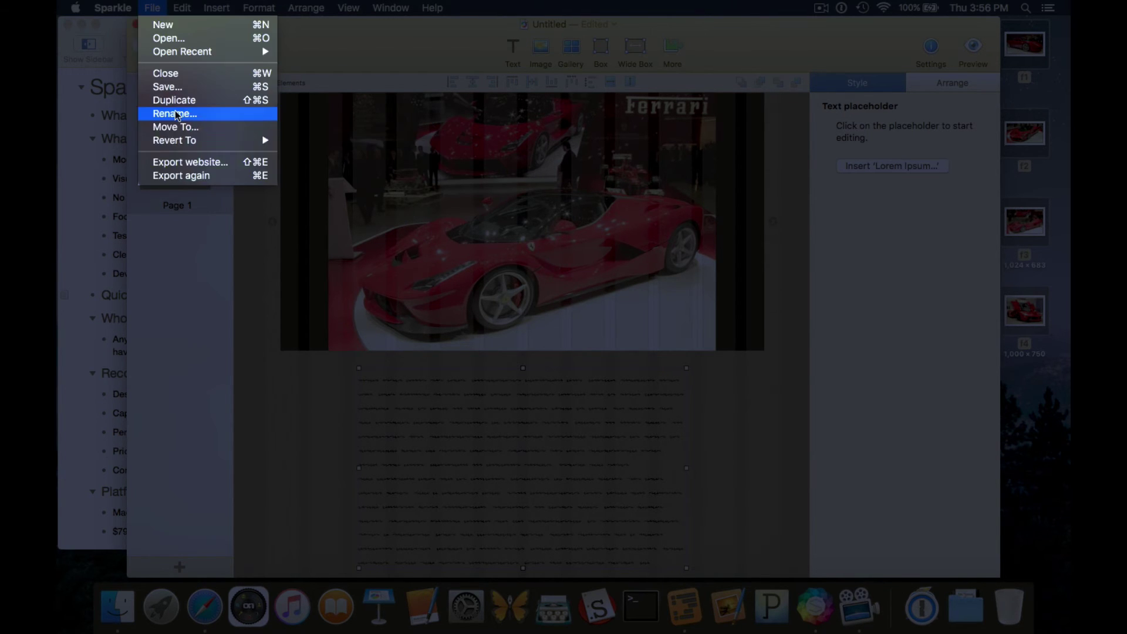
{"action": "mouse_move", "coordinate": [189, 141]}
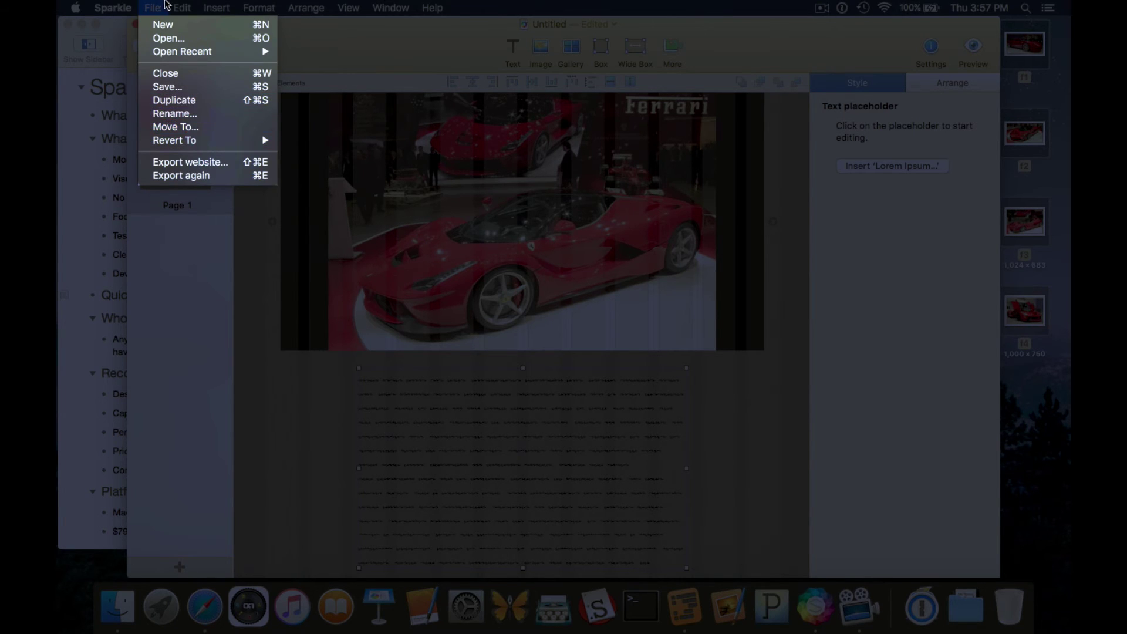
{"action": "mouse_move", "coordinate": [182, 8]}
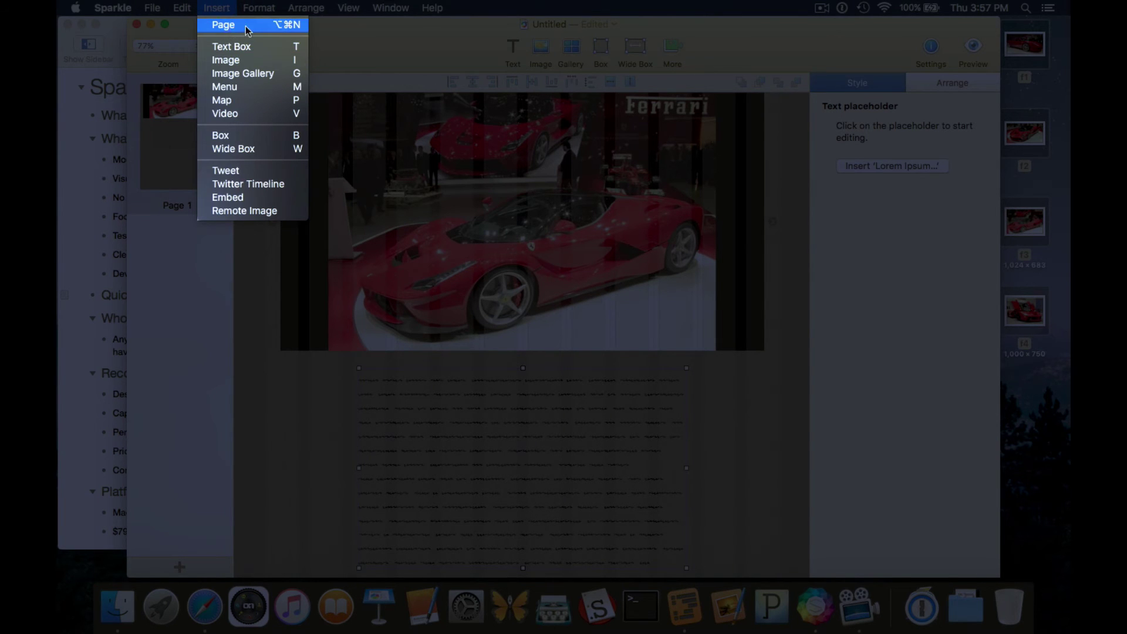
{"action": "left_click", "coordinate": [460, 44]}
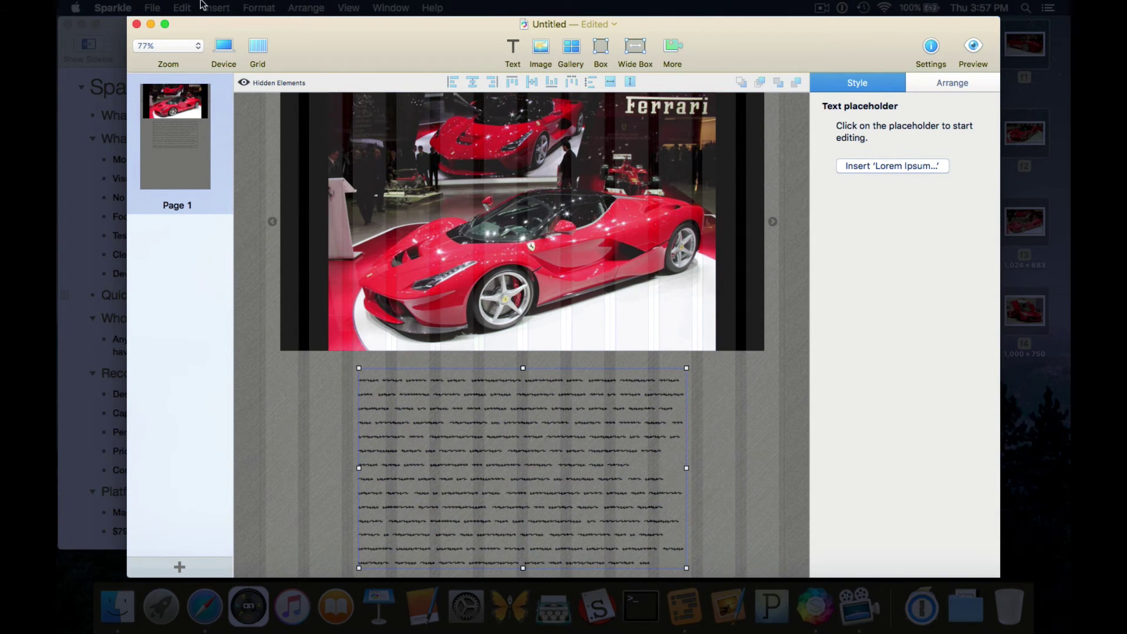
{"action": "left_click", "coordinate": [182, 8]}
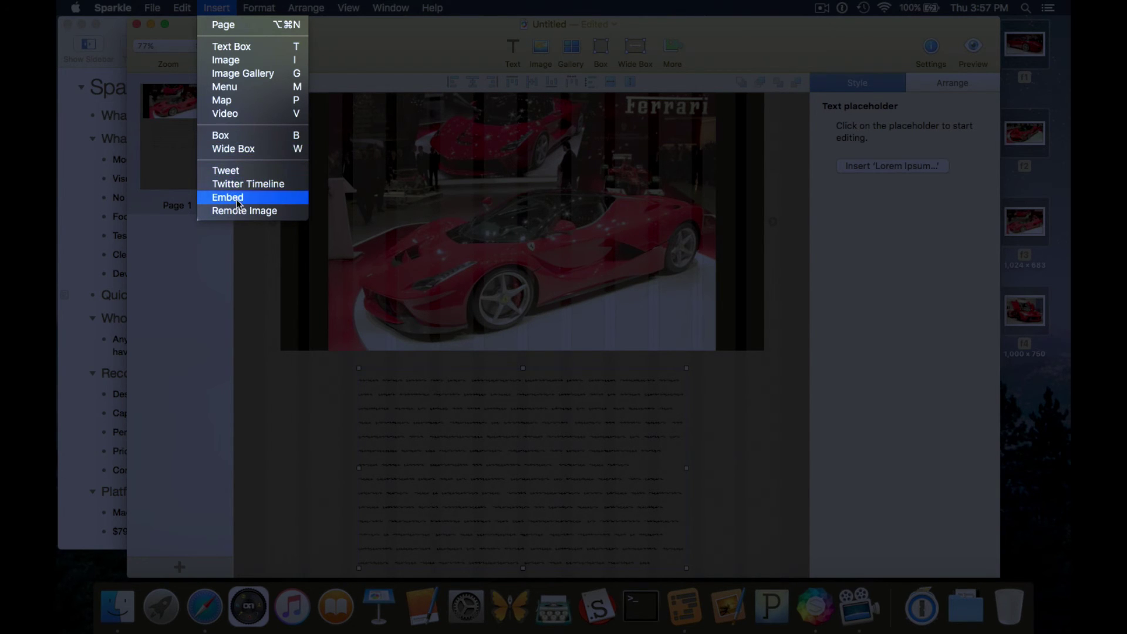
{"action": "mouse_move", "coordinate": [241, 6]}
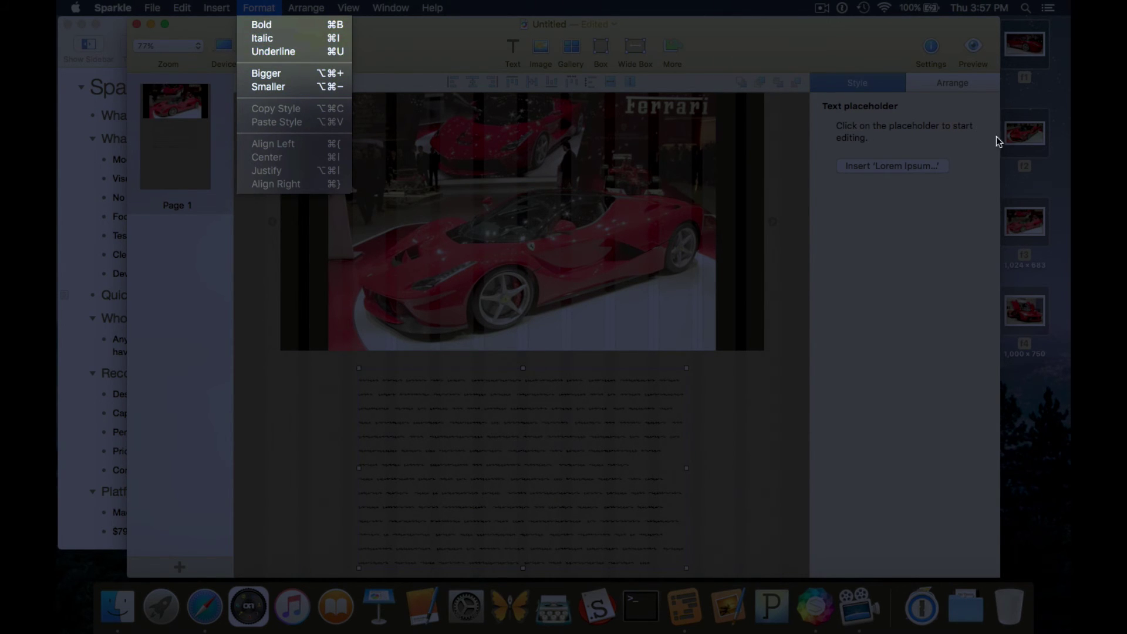
{"action": "left_click", "coordinate": [897, 26]}
{"action": "left_click", "coordinate": [324, 7]}
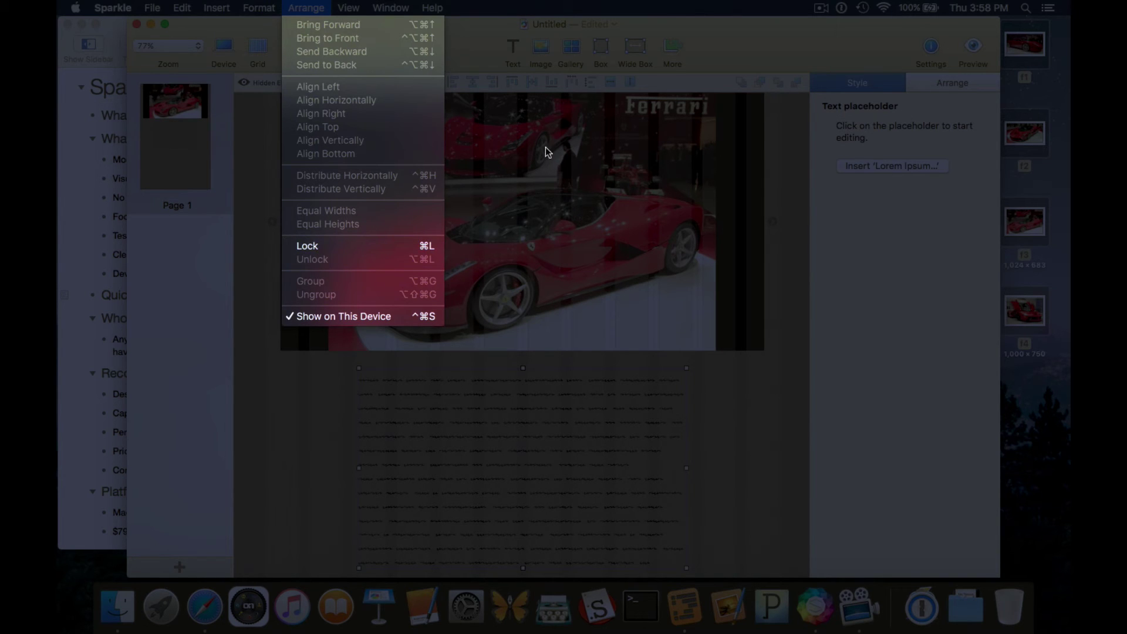
{"action": "mouse_move", "coordinate": [355, 4]}
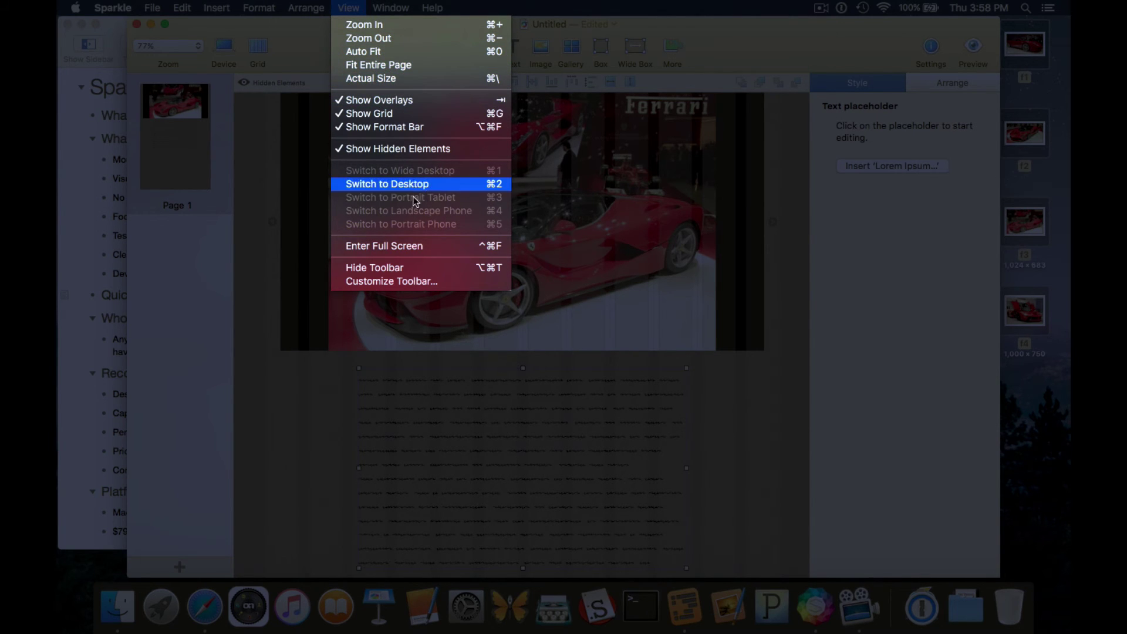
Step: Open the toolbar customization, try moving the Preview item around, and finish customizing
{"action": "left_click", "coordinate": [442, 282]}
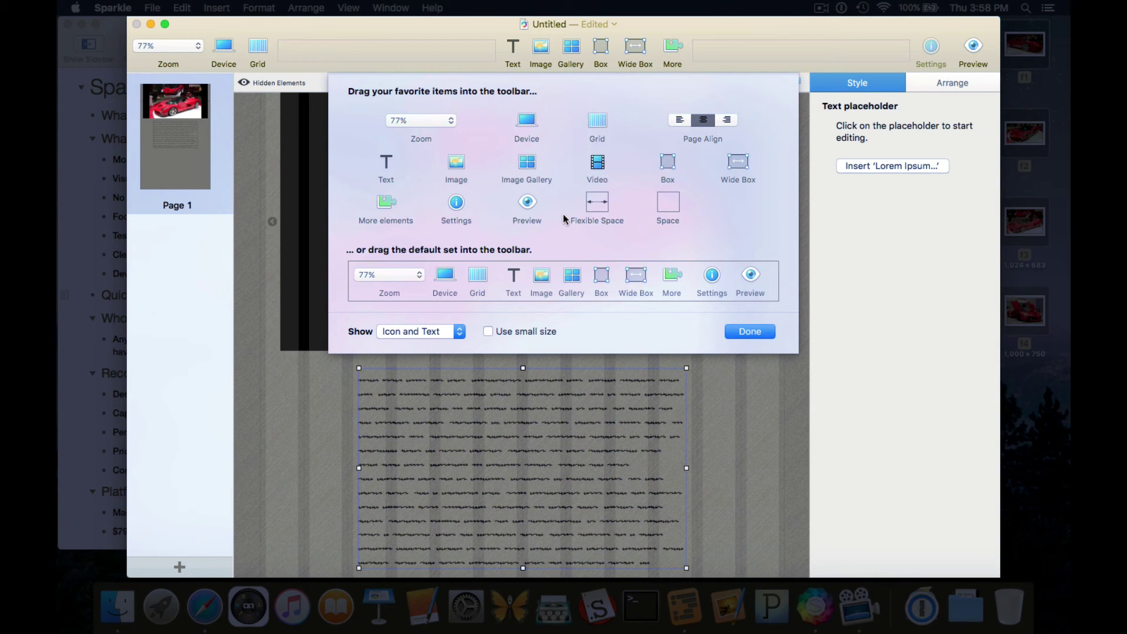
{"action": "left_click_drag", "start_coordinate": [540, 284], "coordinate": [578, 271]}
{"action": "left_click_drag", "start_coordinate": [527, 205], "coordinate": [727, 61]}
{"action": "left_click_drag", "start_coordinate": [531, 204], "coordinate": [654, 211]}
{"action": "left_click", "coordinate": [772, 332]}
Step: Look over the Window and Help commands and open Sparkle Help in Safari
{"action": "left_click", "coordinate": [390, 7]}
{"action": "mouse_move", "coordinate": [416, 9]}
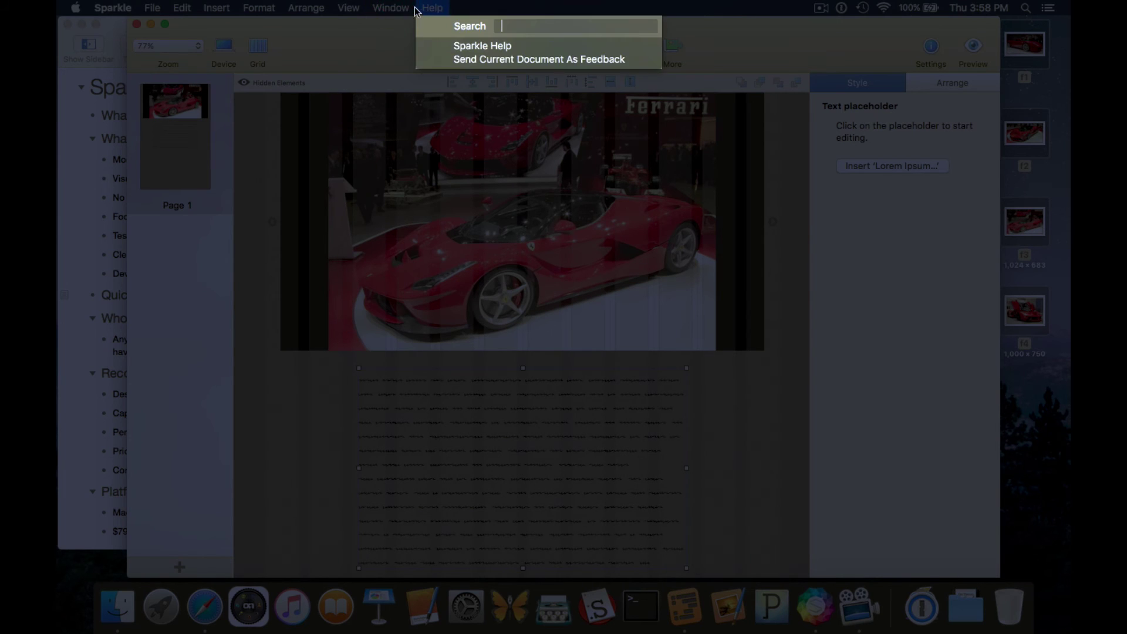
{"action": "left_click", "coordinate": [498, 58]}
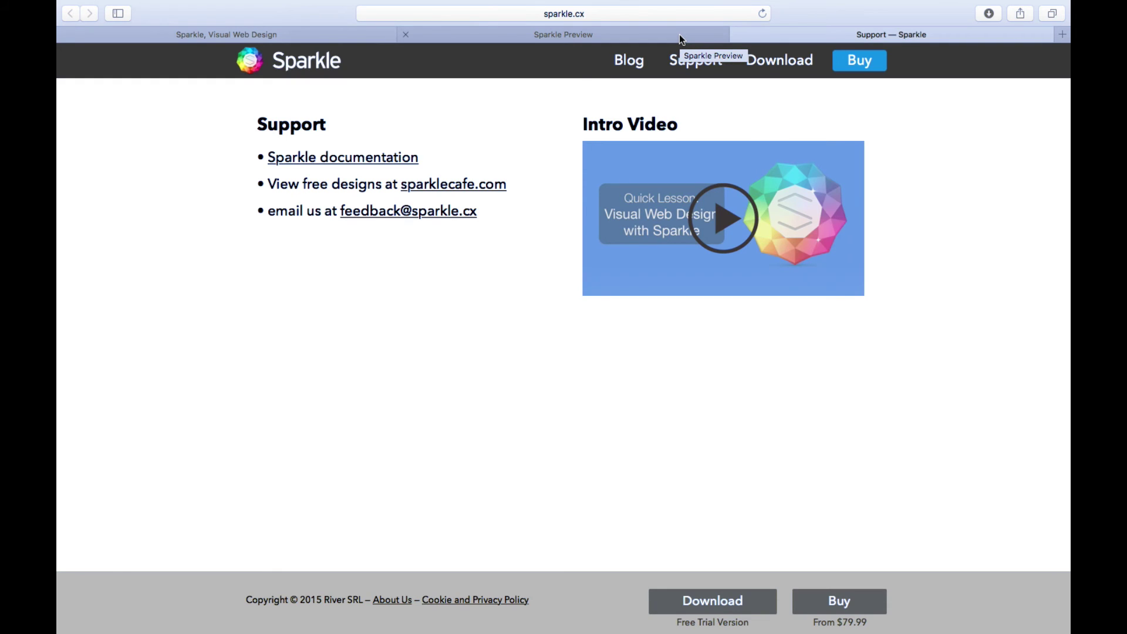
Step: Revisit the page preview and browse the example sites under Endless possibilities on the Sparkle homepage
{"action": "left_click", "coordinate": [549, 30]}
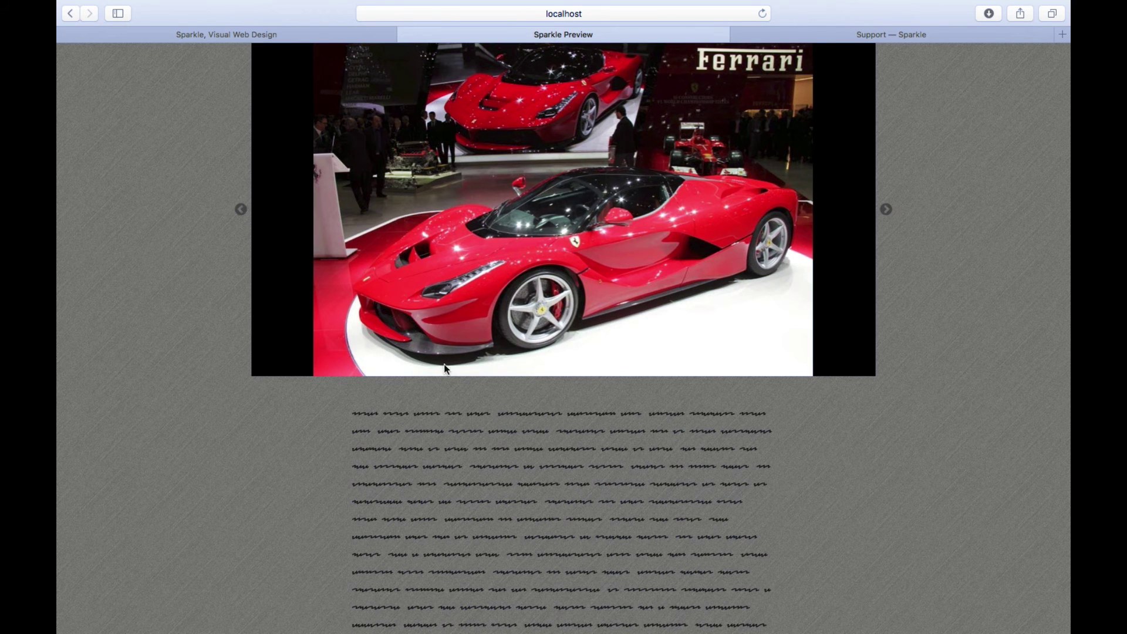
{"action": "left_click", "coordinate": [287, 36]}
{"action": "scroll", "coordinate": [376, 332], "scroll_direction": "down", "scroll_amount": 3}
{"action": "scroll", "coordinate": [376, 330], "scroll_direction": "down", "scroll_amount": 15}
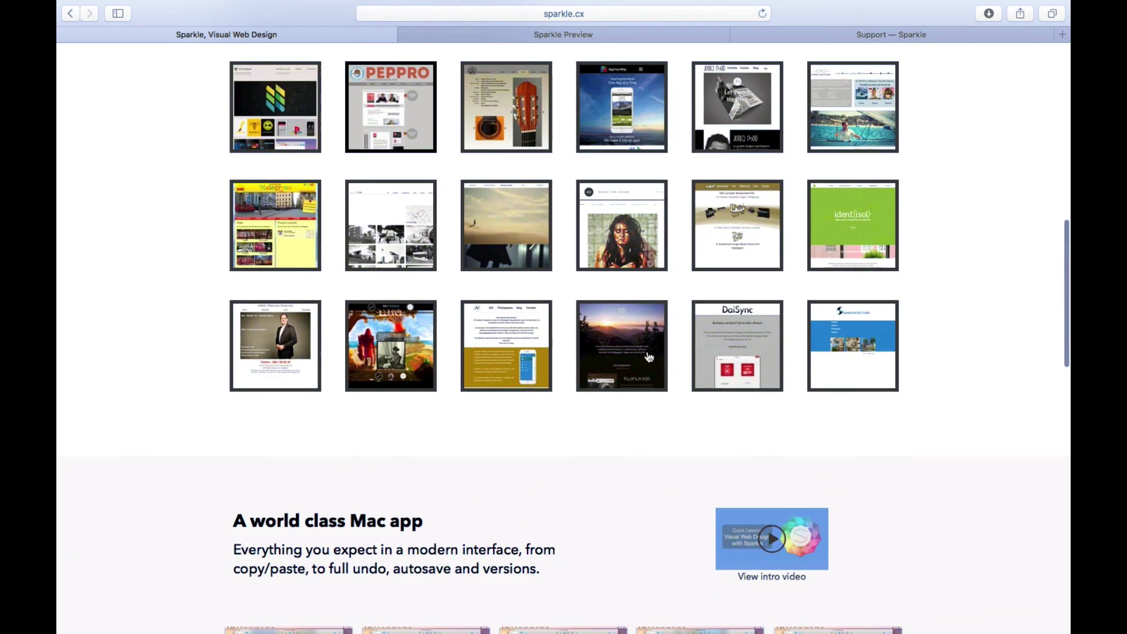
{"action": "scroll", "coordinate": [678, 349], "scroll_direction": "up", "scroll_amount": 2}
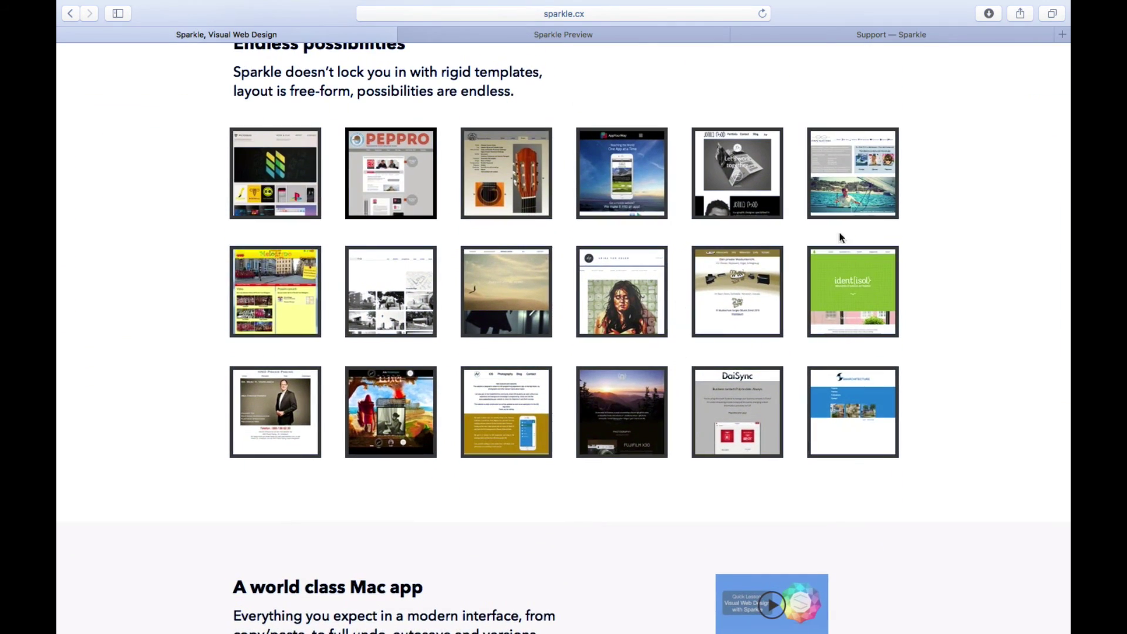
Step: Open the gift guide example site with the sunset thumbnail and examine its layout from the header down to the Books section
{"action": "left_click", "coordinate": [622, 402]}
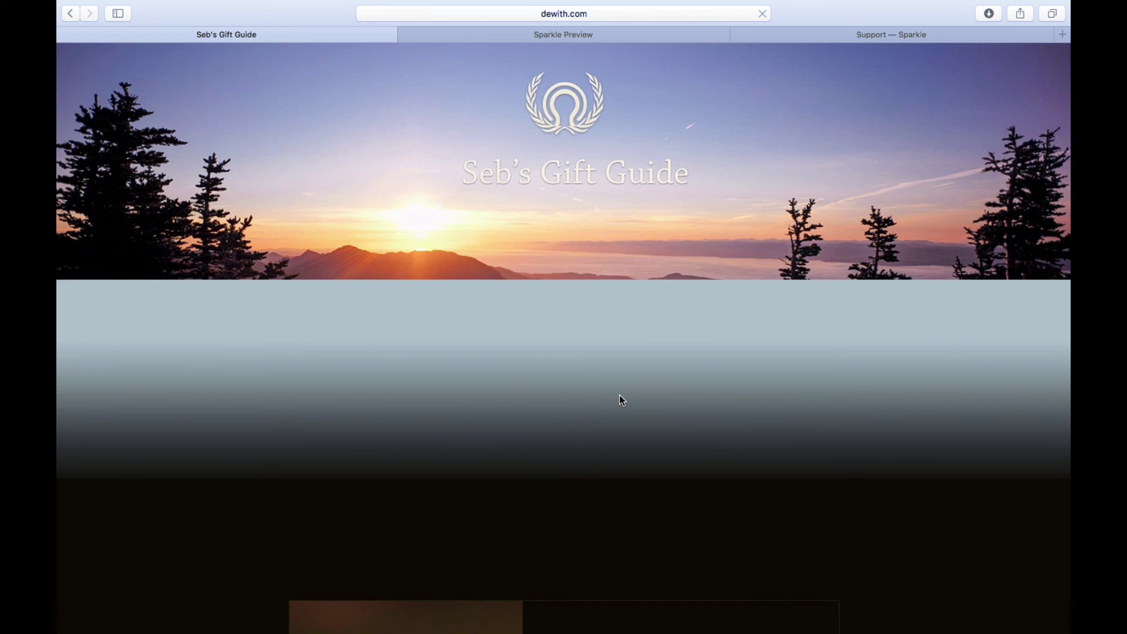
{"action": "scroll", "coordinate": [260, 432], "scroll_direction": "down", "scroll_amount": 5}
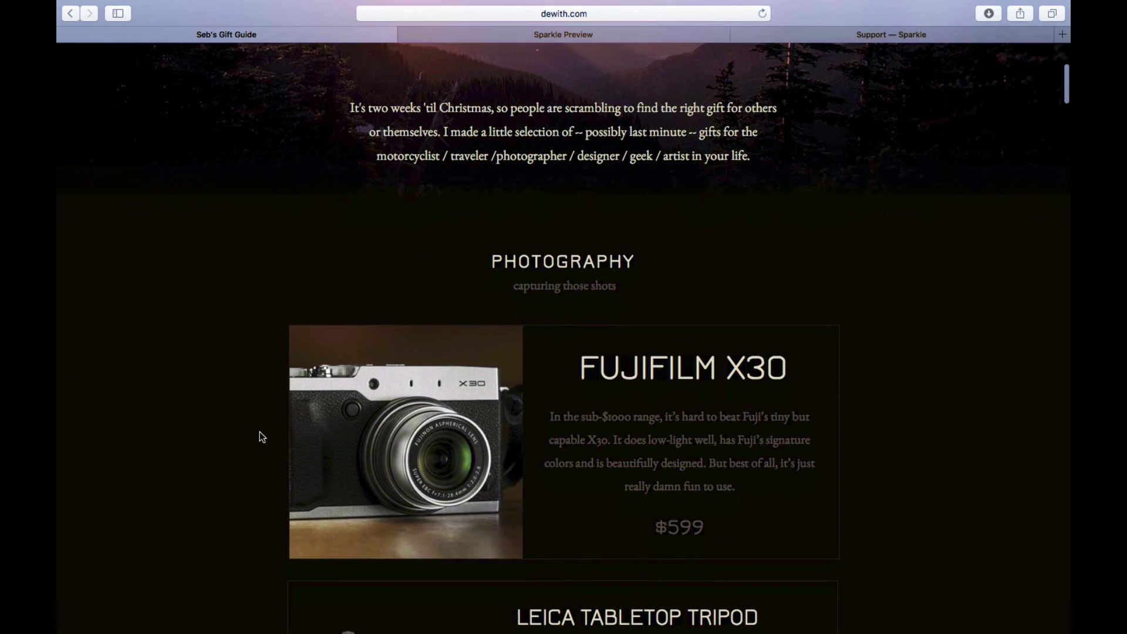
{"action": "scroll", "coordinate": [260, 433], "scroll_direction": "up", "scroll_amount": 5}
{"action": "scroll", "coordinate": [259, 432], "scroll_direction": "down", "scroll_amount": 8}
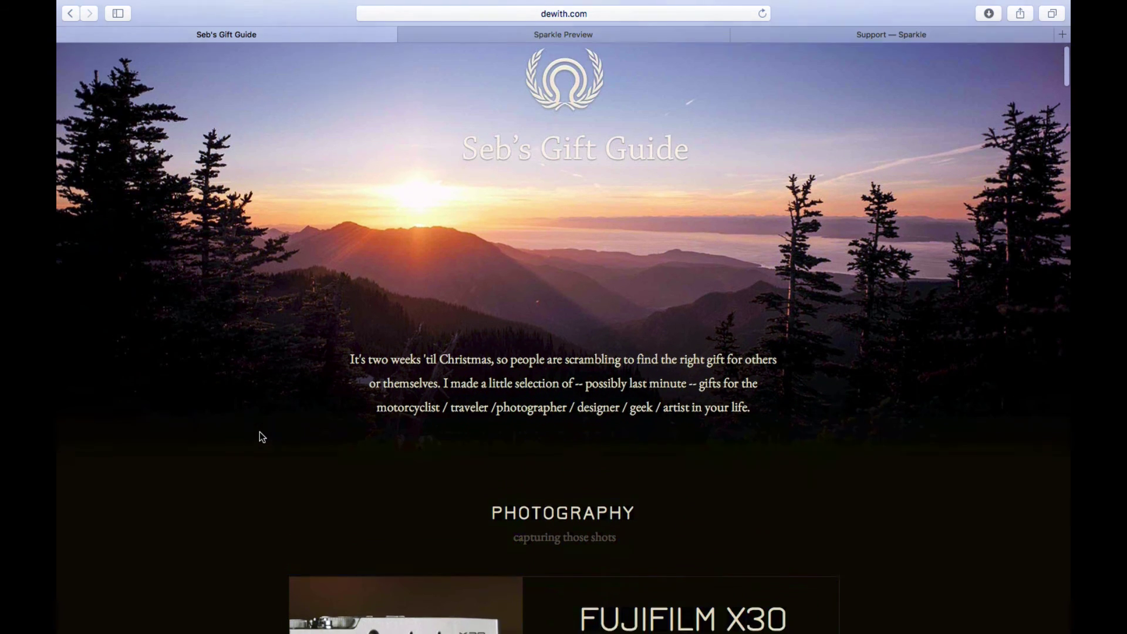
{"action": "scroll", "coordinate": [262, 437], "scroll_direction": "down", "scroll_amount": 9}
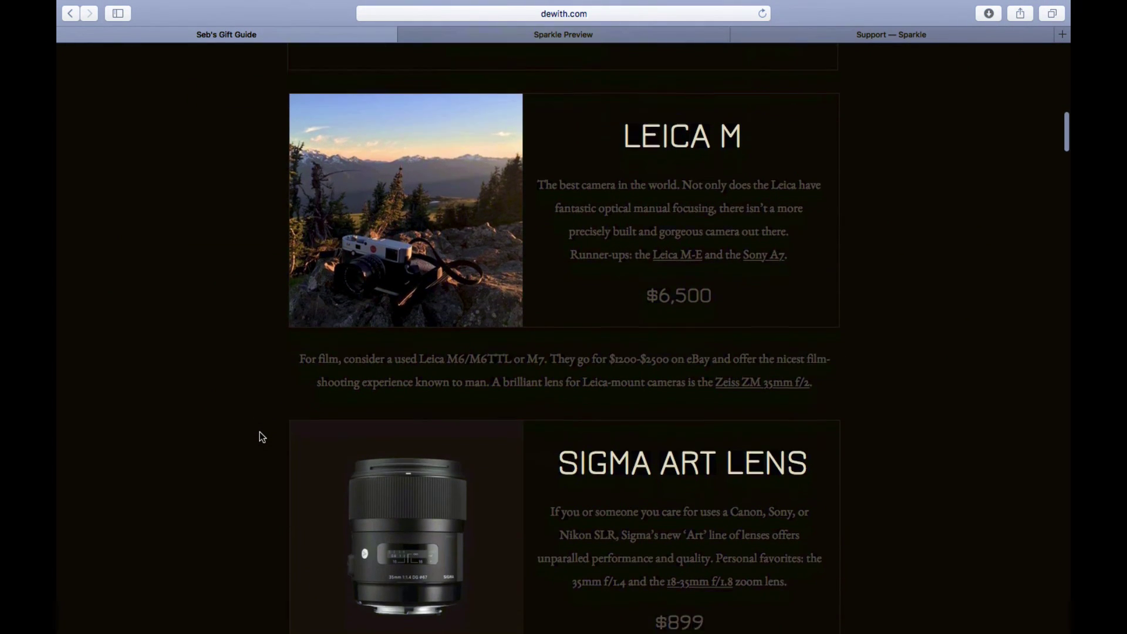
{"action": "scroll", "coordinate": [259, 434], "scroll_direction": "down", "scroll_amount": 4}
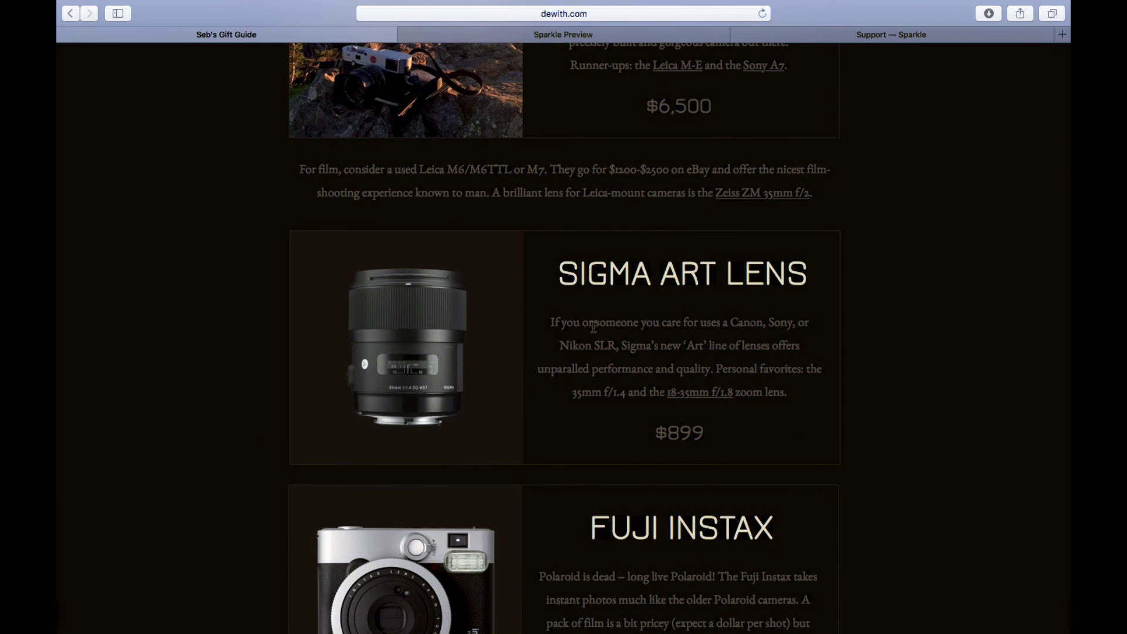
{"action": "scroll", "coordinate": [593, 327], "scroll_direction": "down", "scroll_amount": 6}
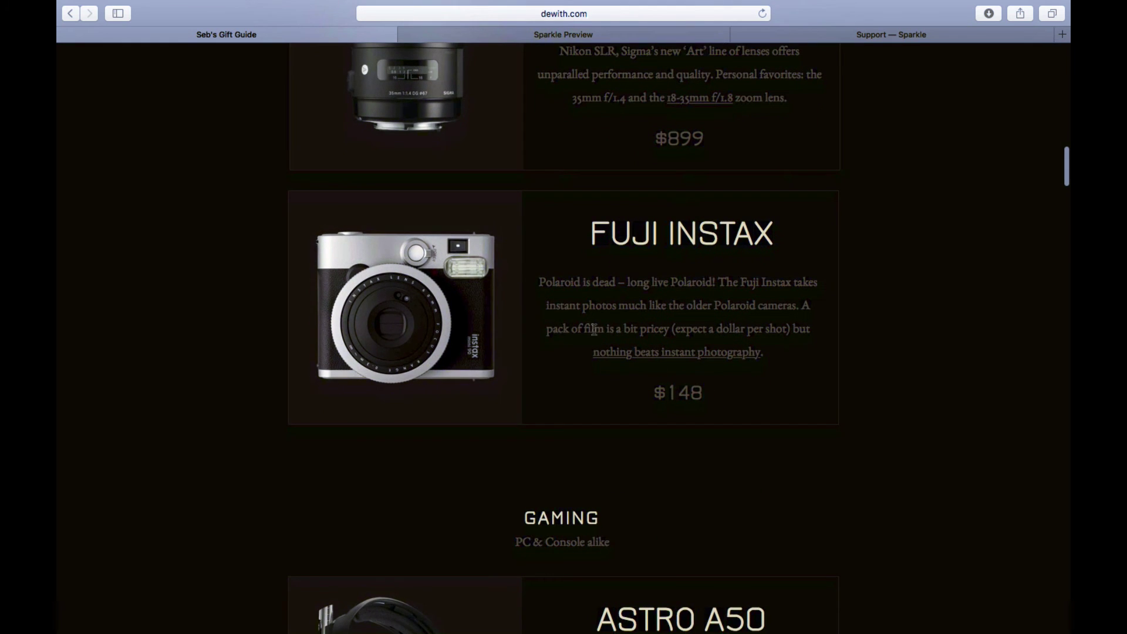
{"action": "scroll", "coordinate": [594, 329], "scroll_direction": "down", "scroll_amount": 8}
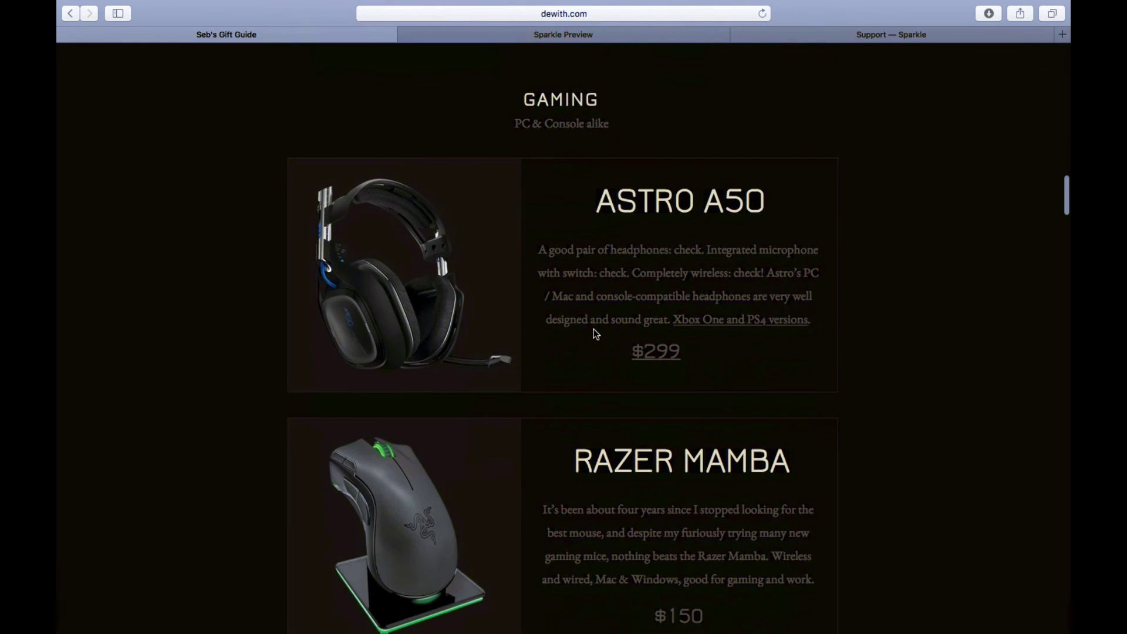
{"action": "scroll", "coordinate": [594, 329], "scroll_direction": "down", "scroll_amount": 10}
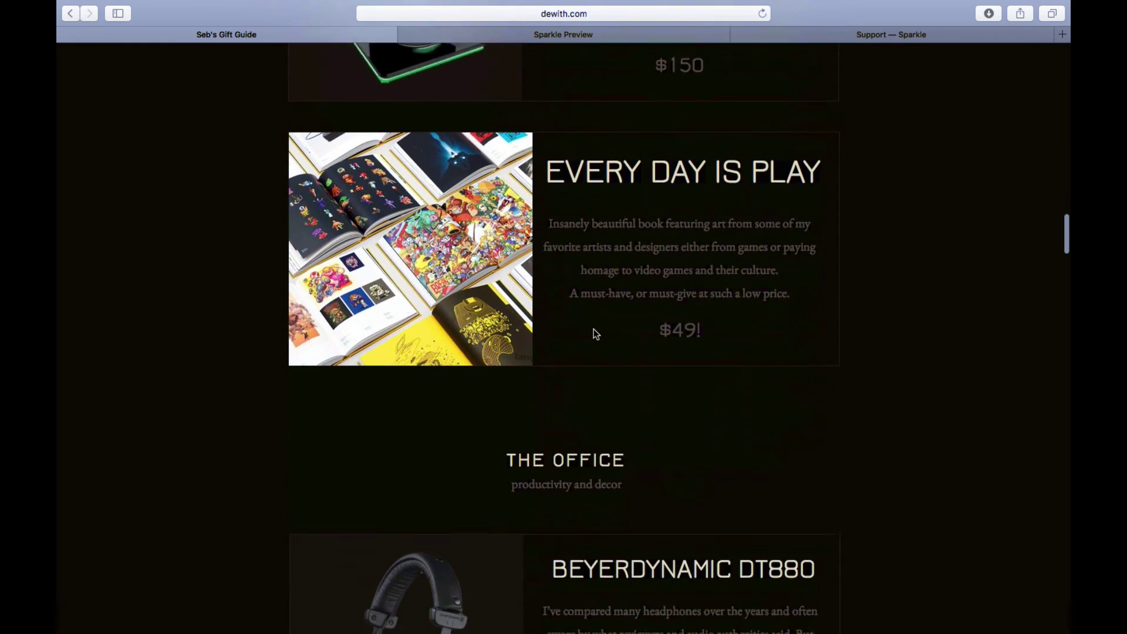
{"action": "scroll", "coordinate": [593, 328], "scroll_direction": "down", "scroll_amount": 12}
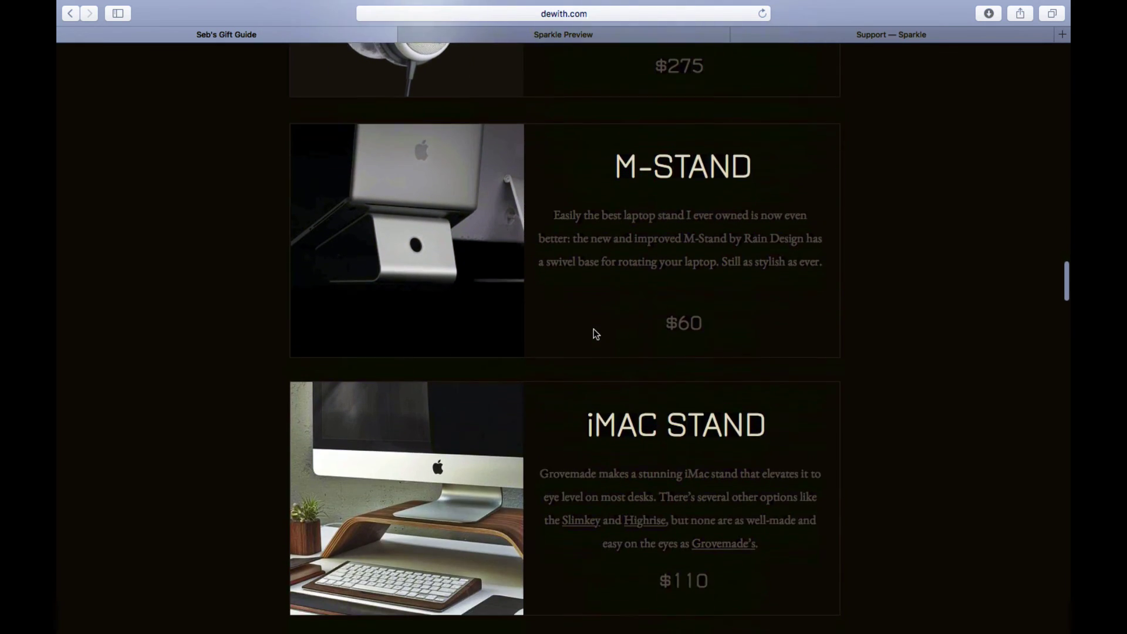
{"action": "scroll", "coordinate": [594, 328], "scroll_direction": "down", "scroll_amount": 18}
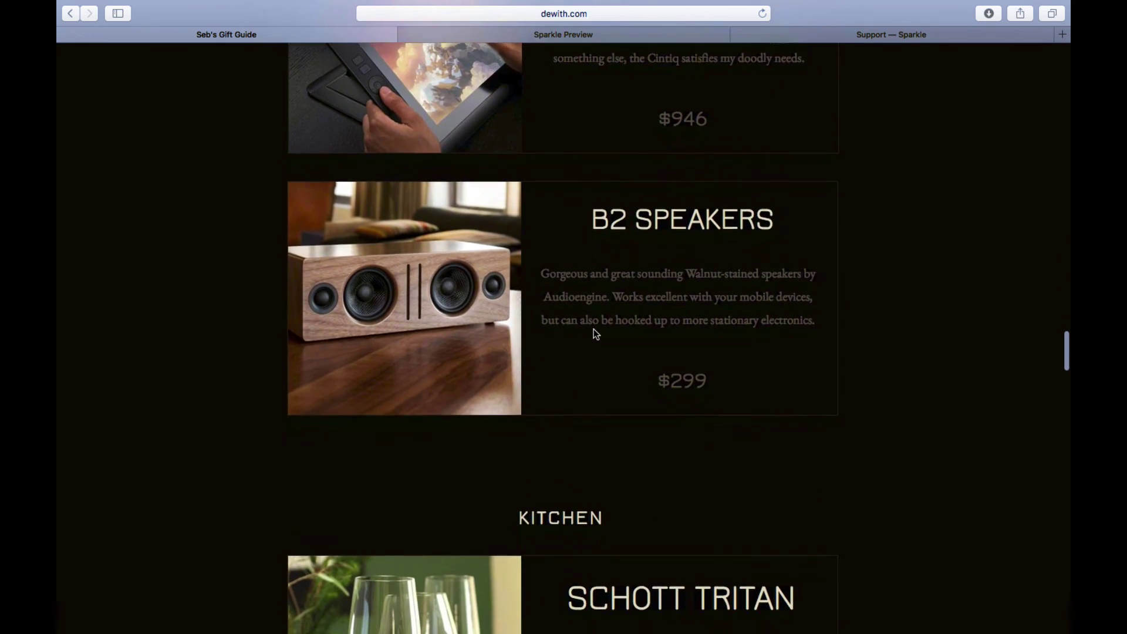
{"action": "scroll", "coordinate": [593, 333], "scroll_direction": "down", "scroll_amount": 10}
{"action": "scroll", "coordinate": [594, 333], "scroll_direction": "up", "scroll_amount": 7}
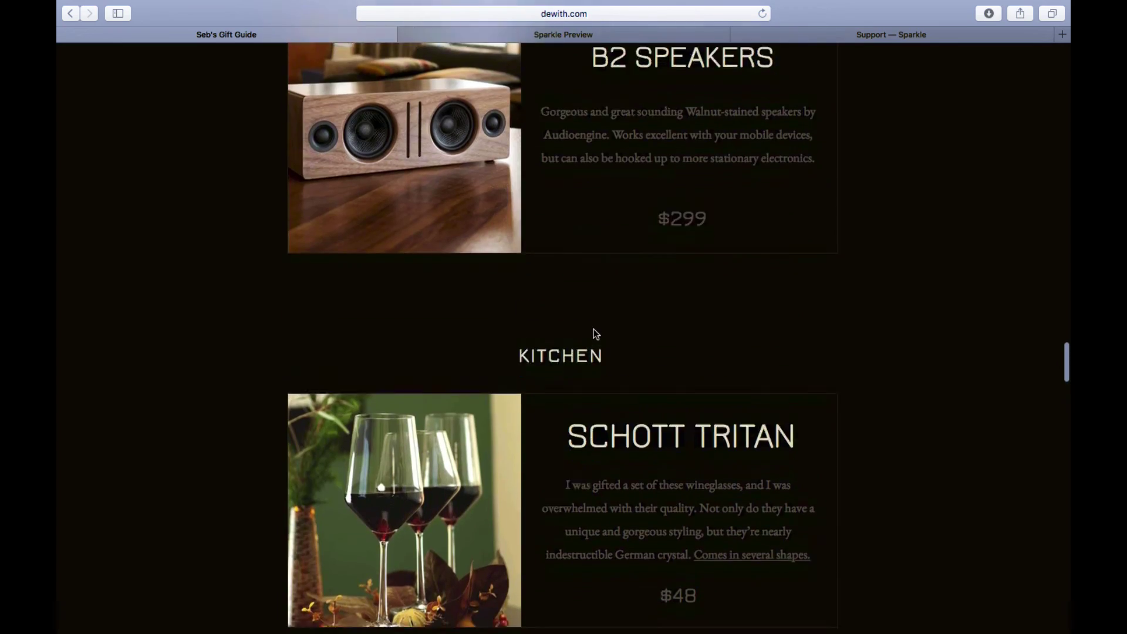
{"action": "scroll", "coordinate": [594, 329], "scroll_direction": "down", "scroll_amount": 20}
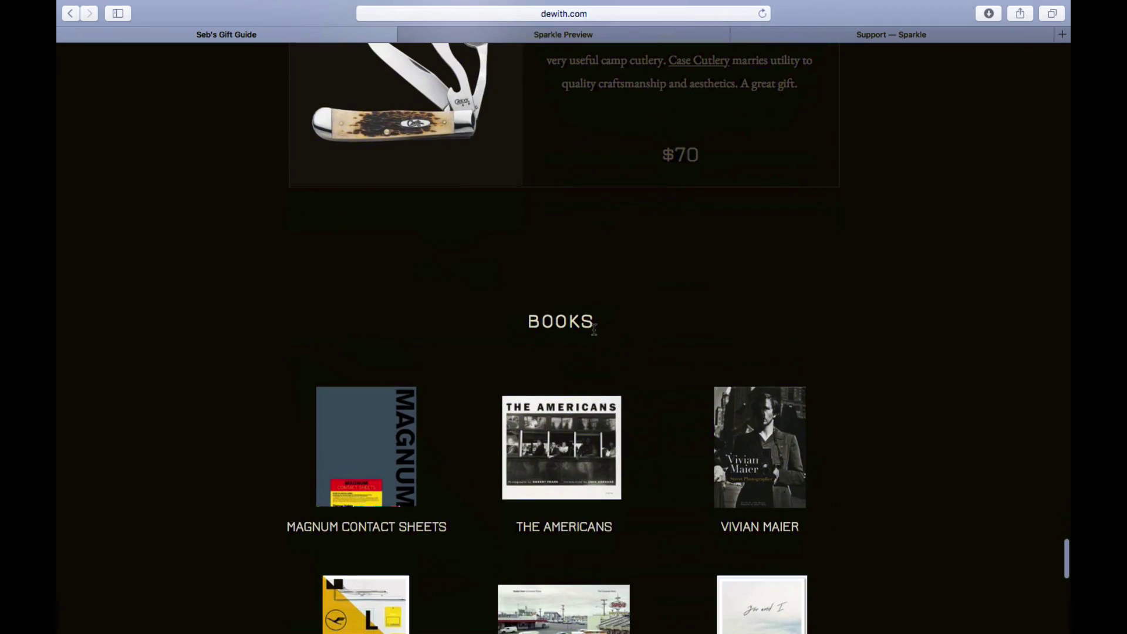
{"action": "scroll", "coordinate": [520, 284], "scroll_direction": "up", "scroll_amount": 20}
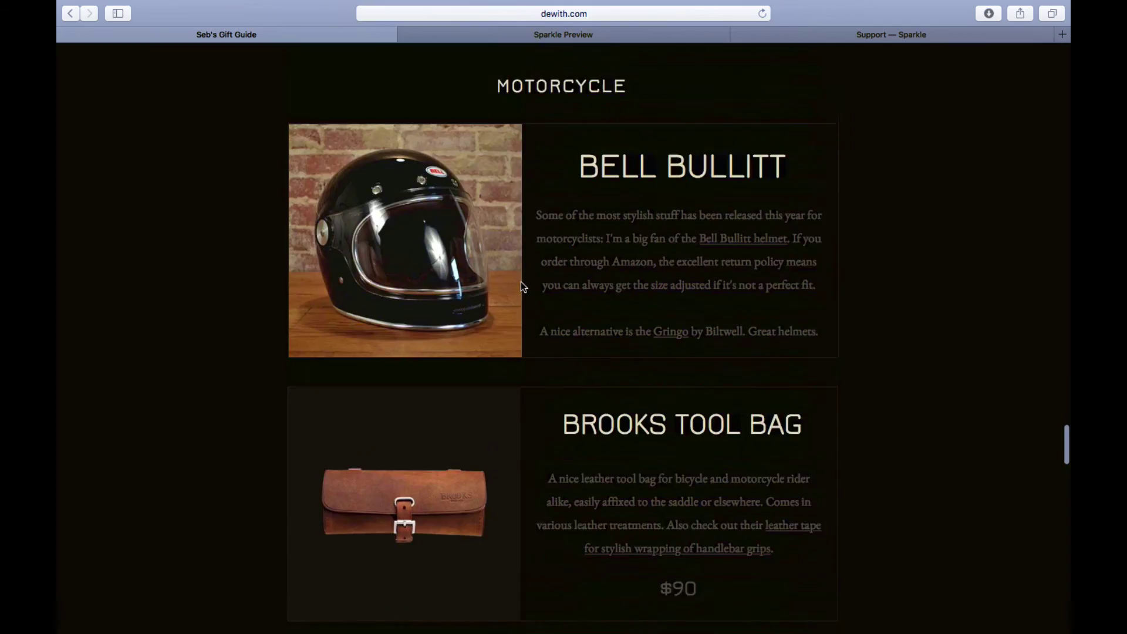
Step: Leave Safari and bring the review outline to the front to read its audience, recommendation, and platforms and price sections
{"action": "key", "text": "ctrl+Left"}
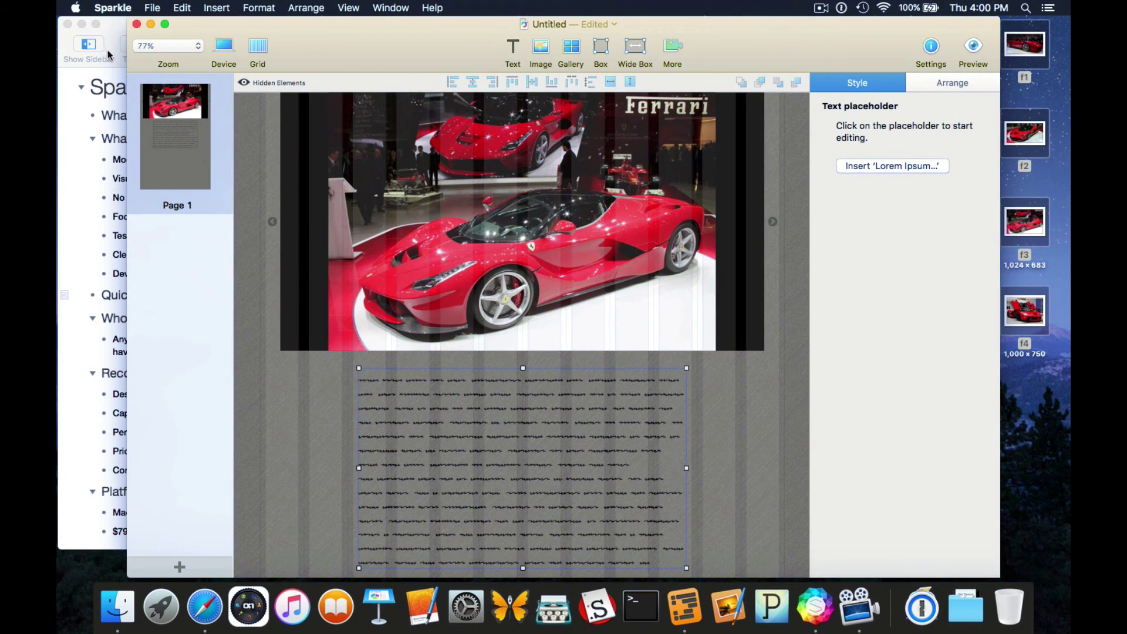
{"action": "left_click", "coordinate": [114, 29]}
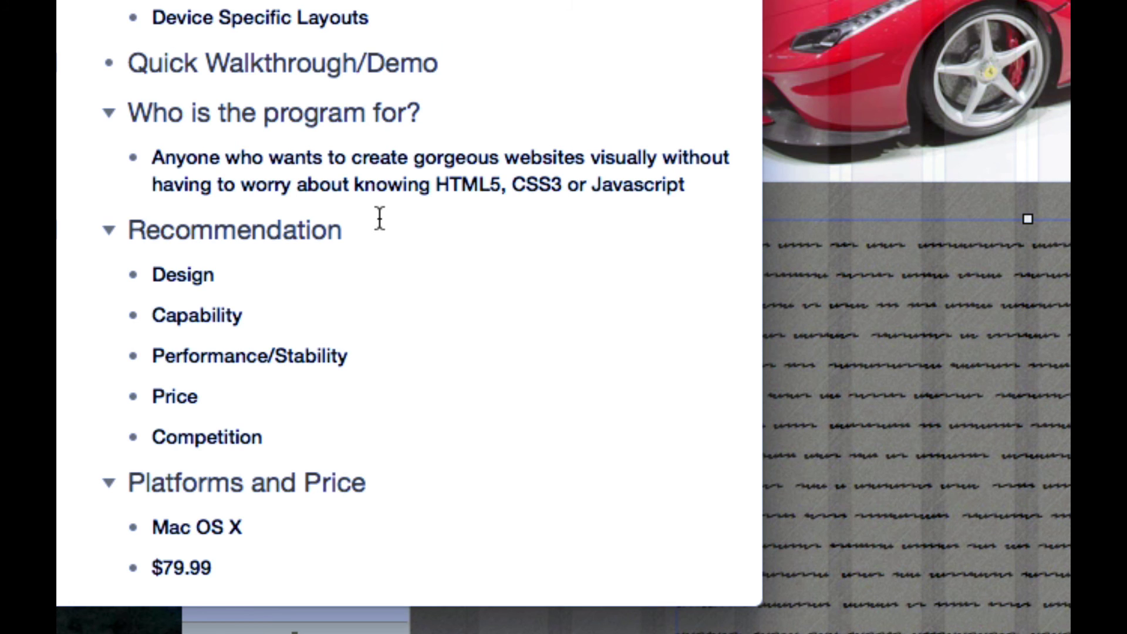
{"action": "scroll", "coordinate": [378, 219], "scroll_direction": "down", "scroll_amount": 1}
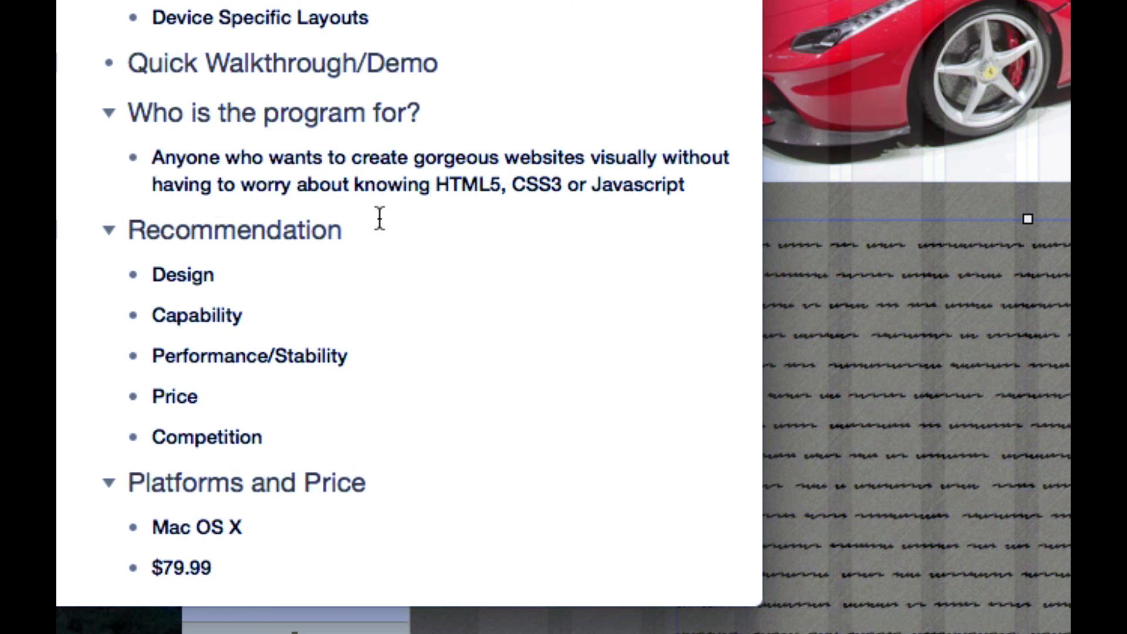